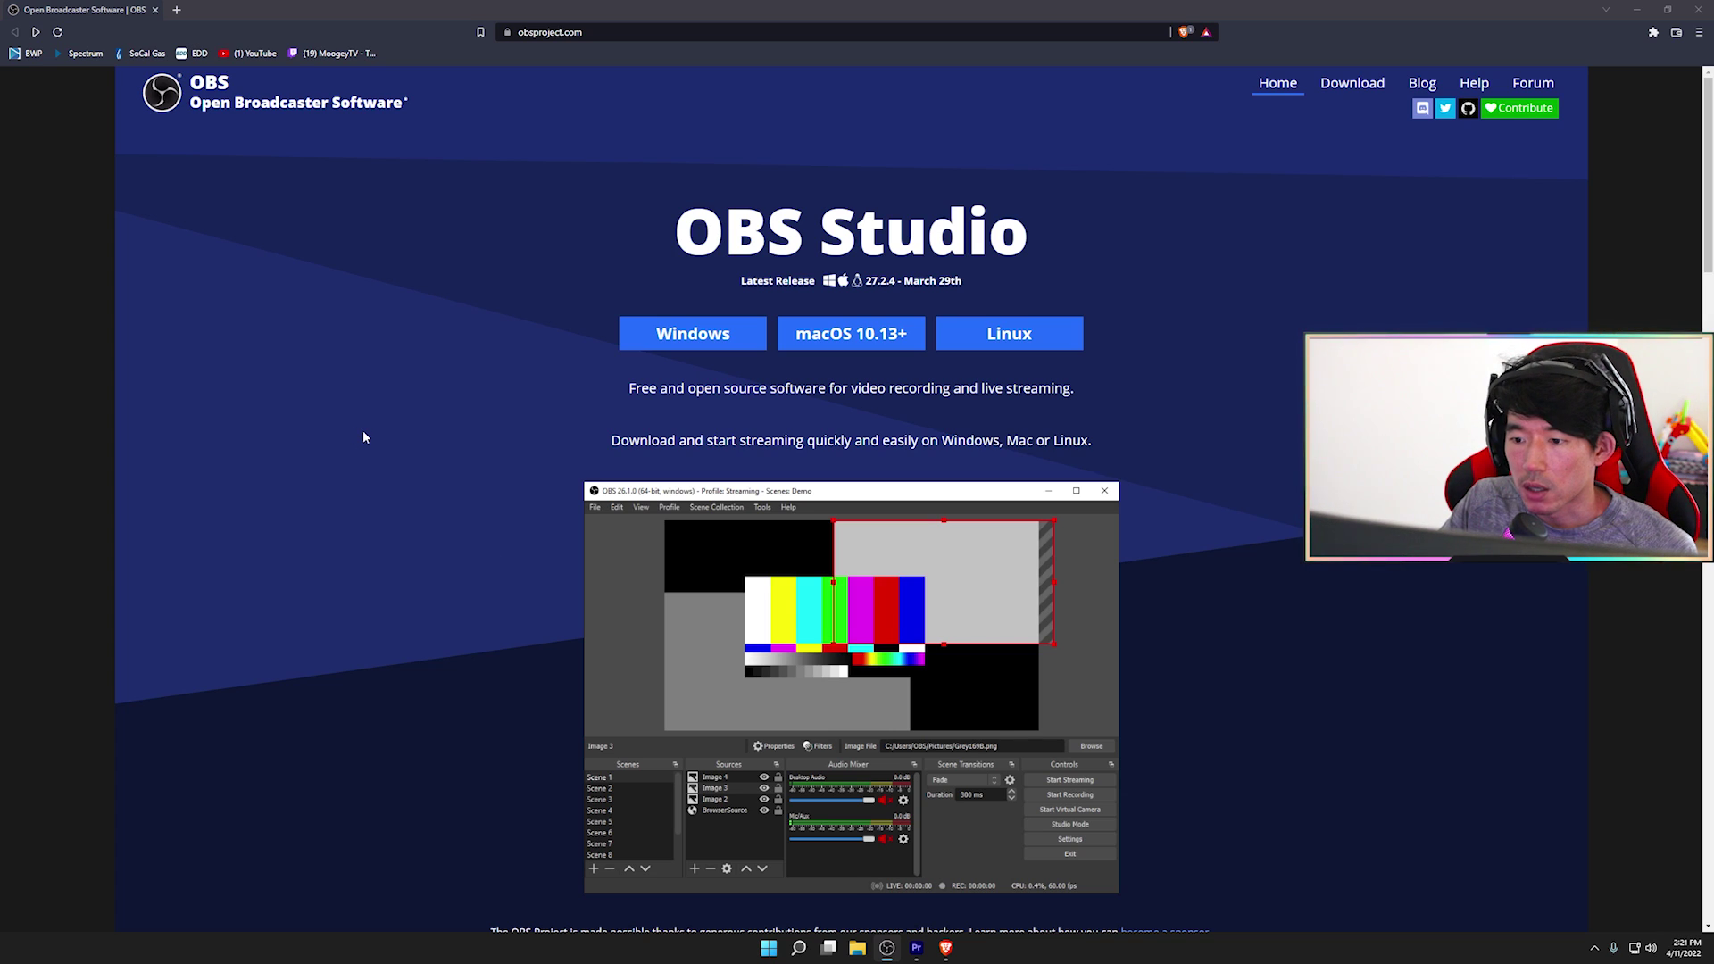
Download the OBS Studio 27.2.4 portable zip from the OBS site and save it to Downloads
left_click(1352, 85)
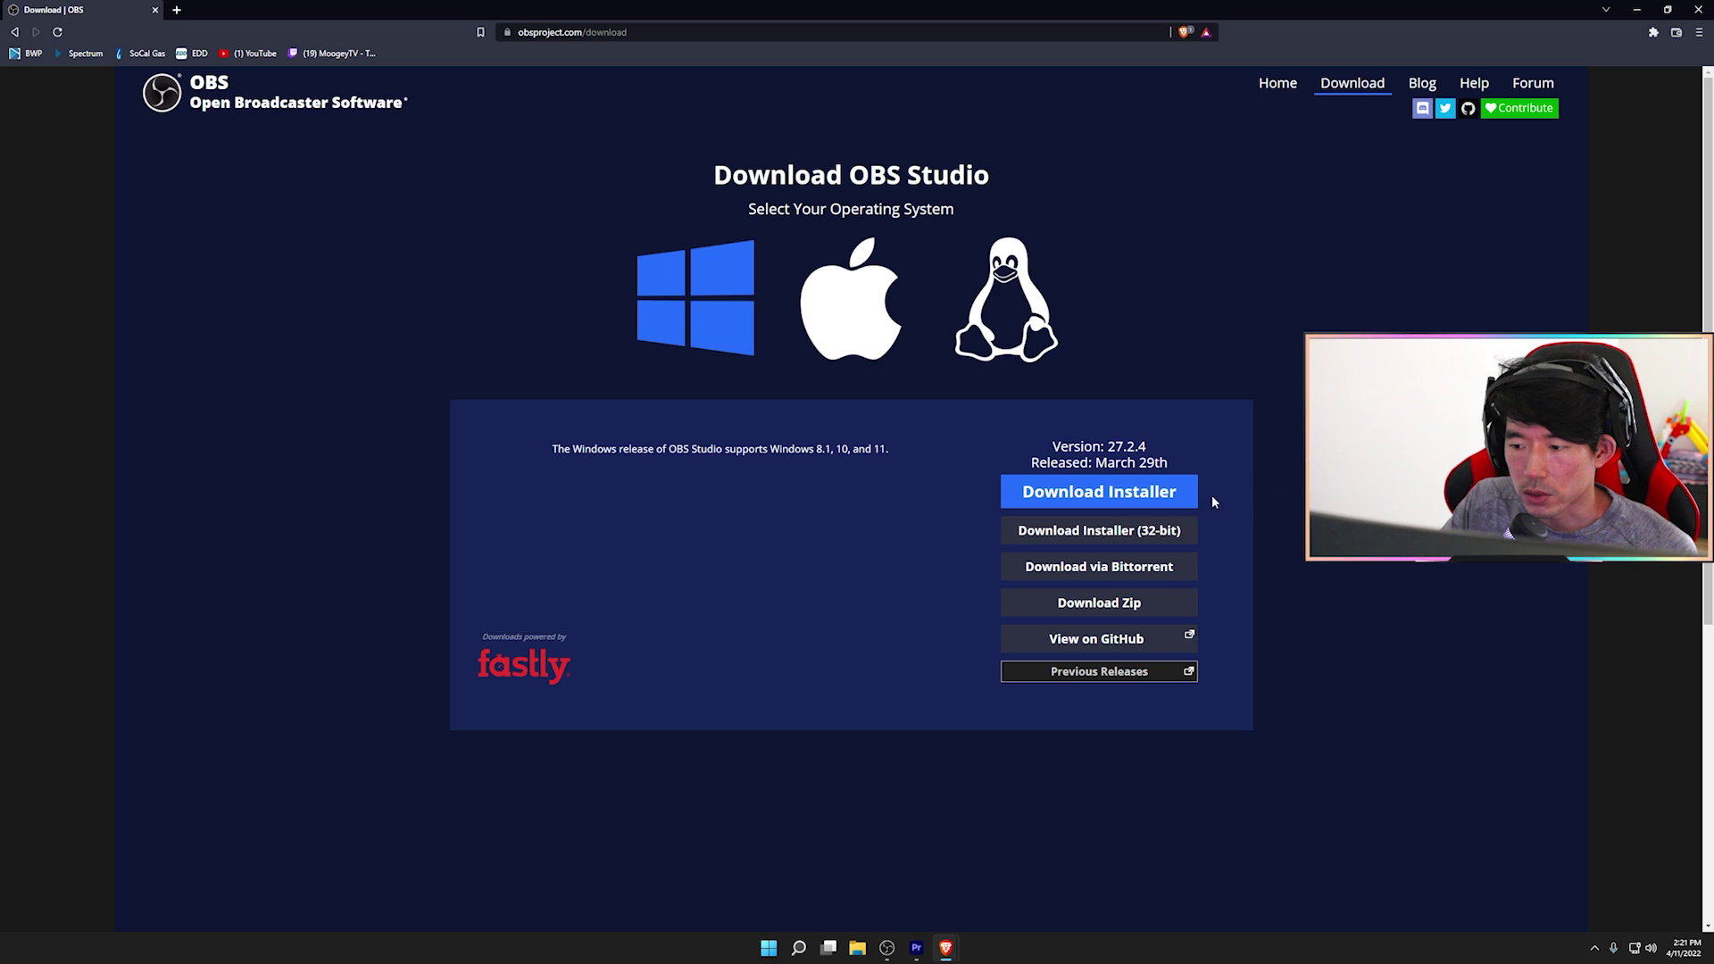
left_click(1104, 604)
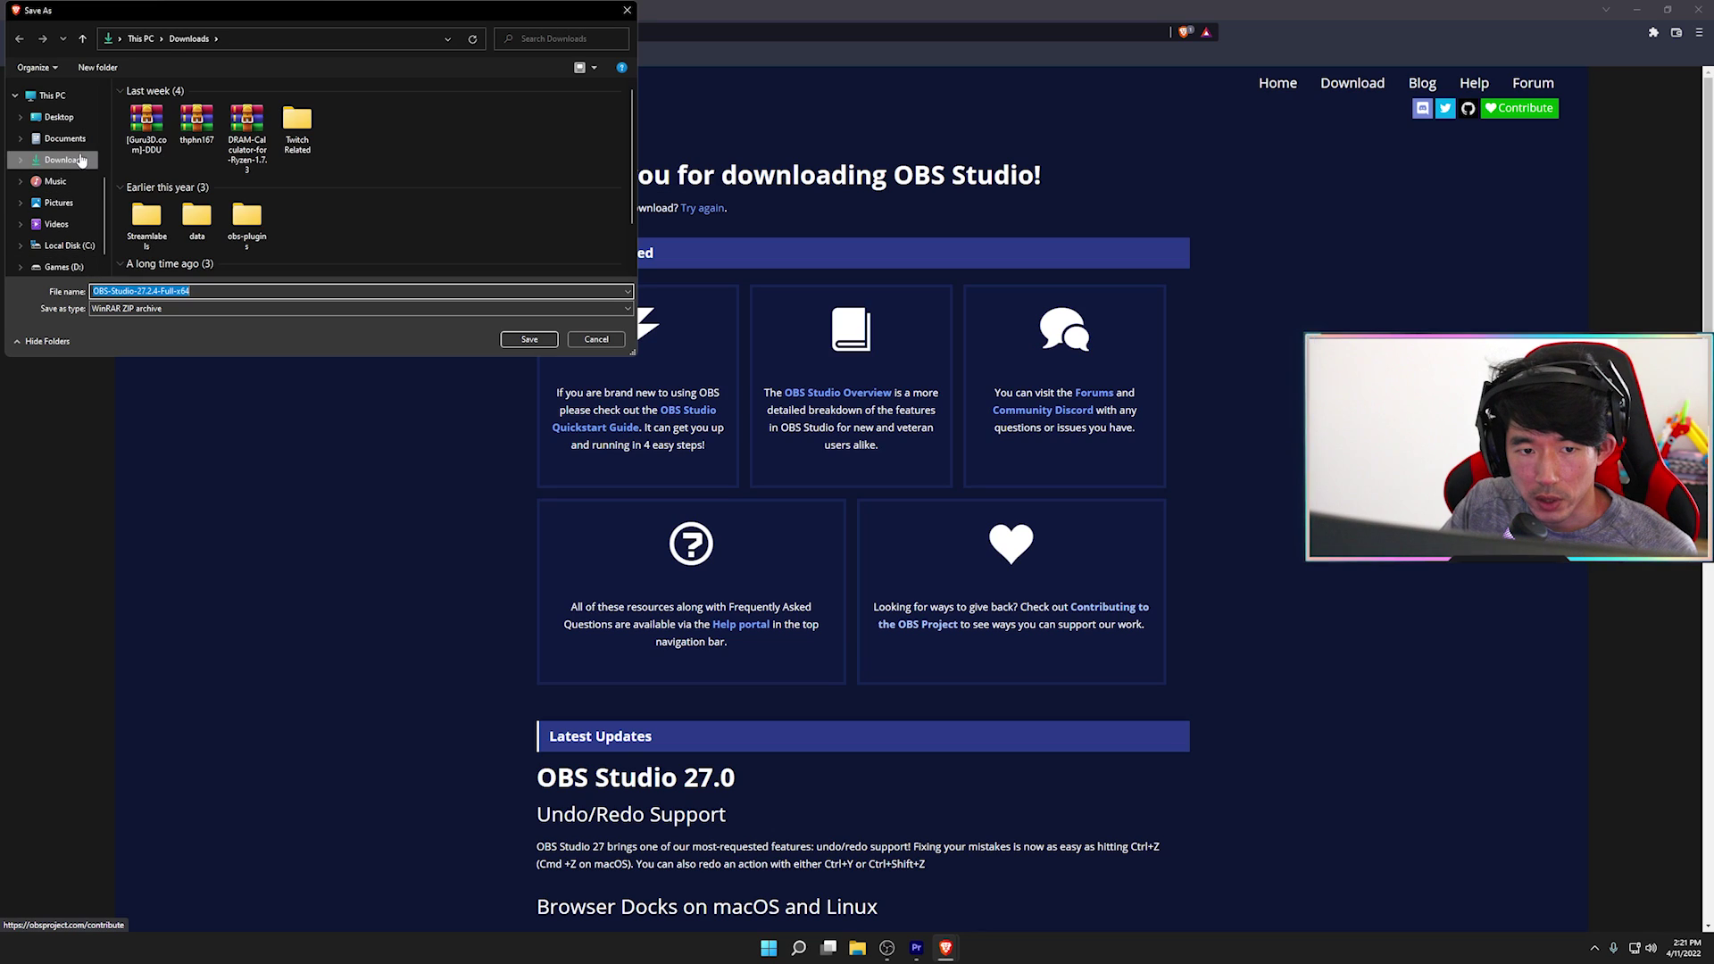
left_click(529, 339)
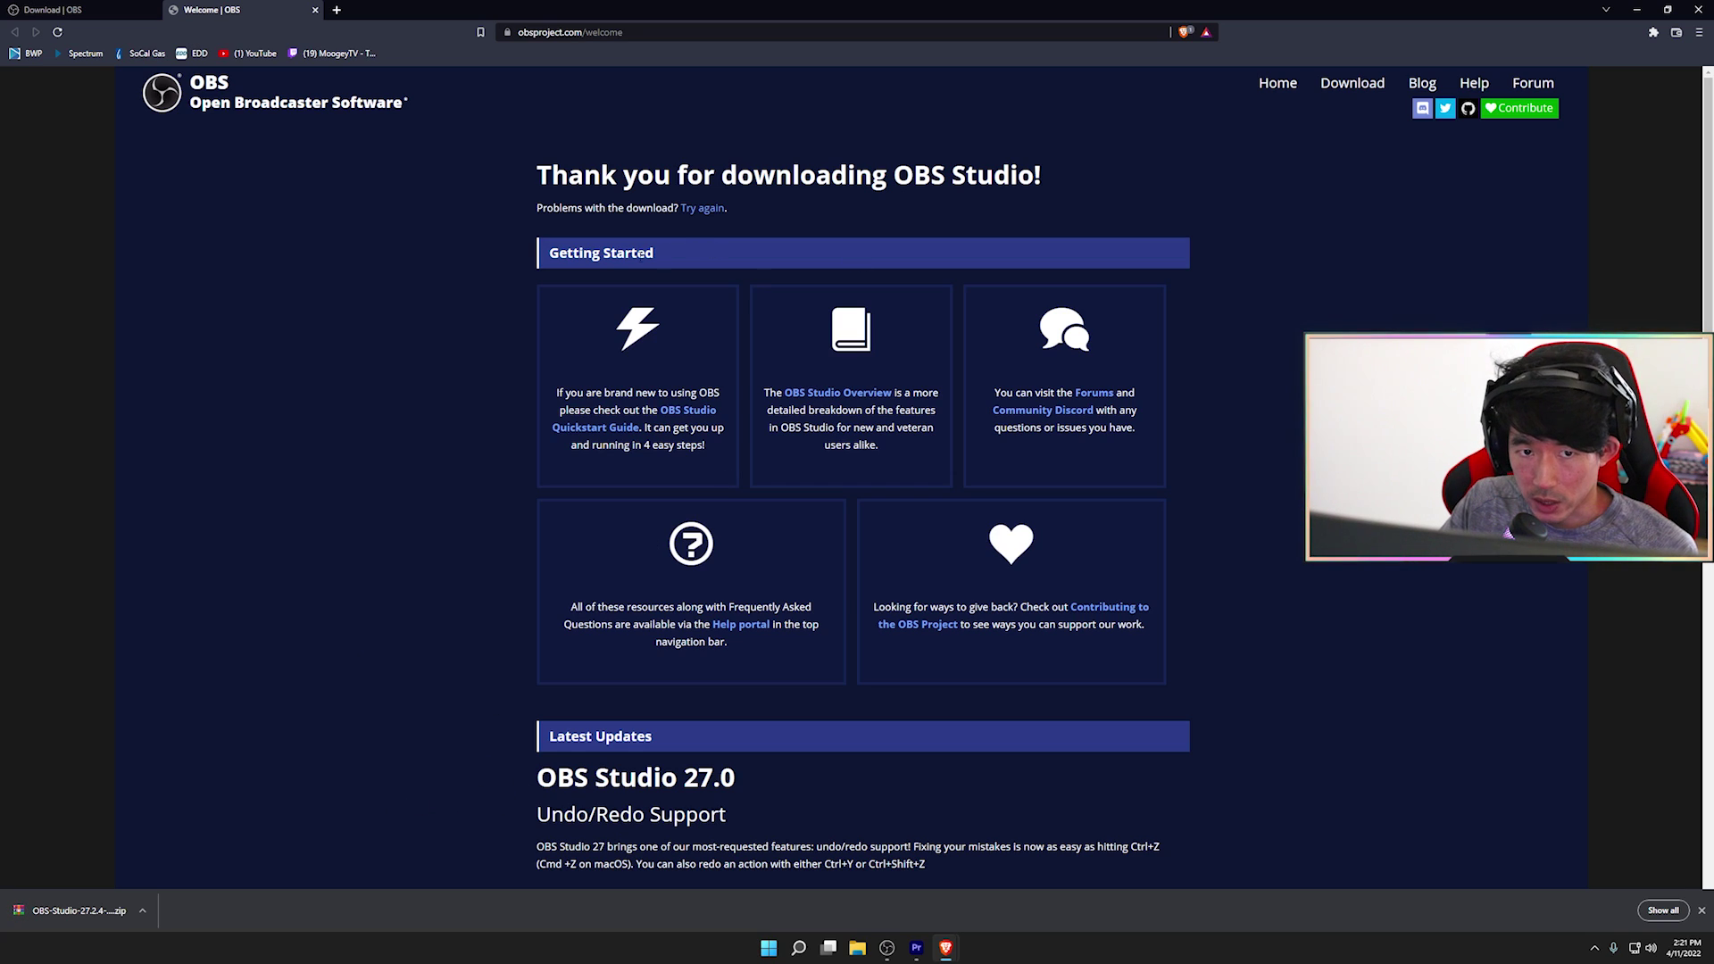
Save the OBS-VirtualCam 2.0.4 installer from its forum page into Downloads
mouse_move(945, 948)
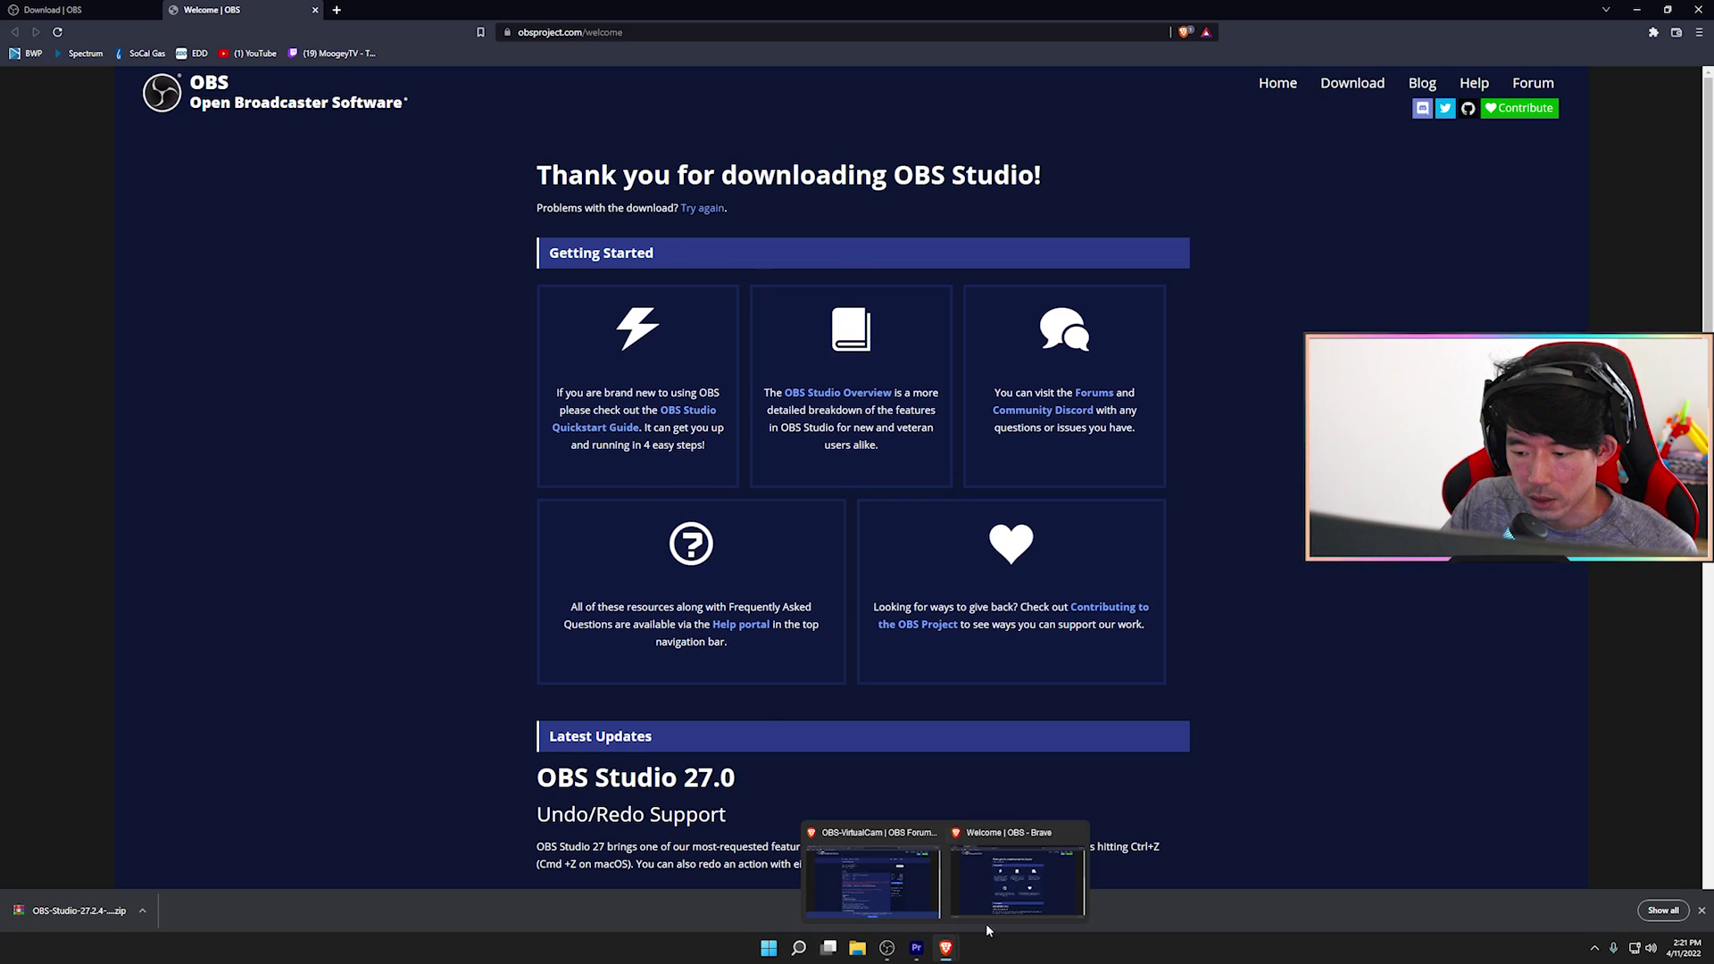
left_click(860, 908)
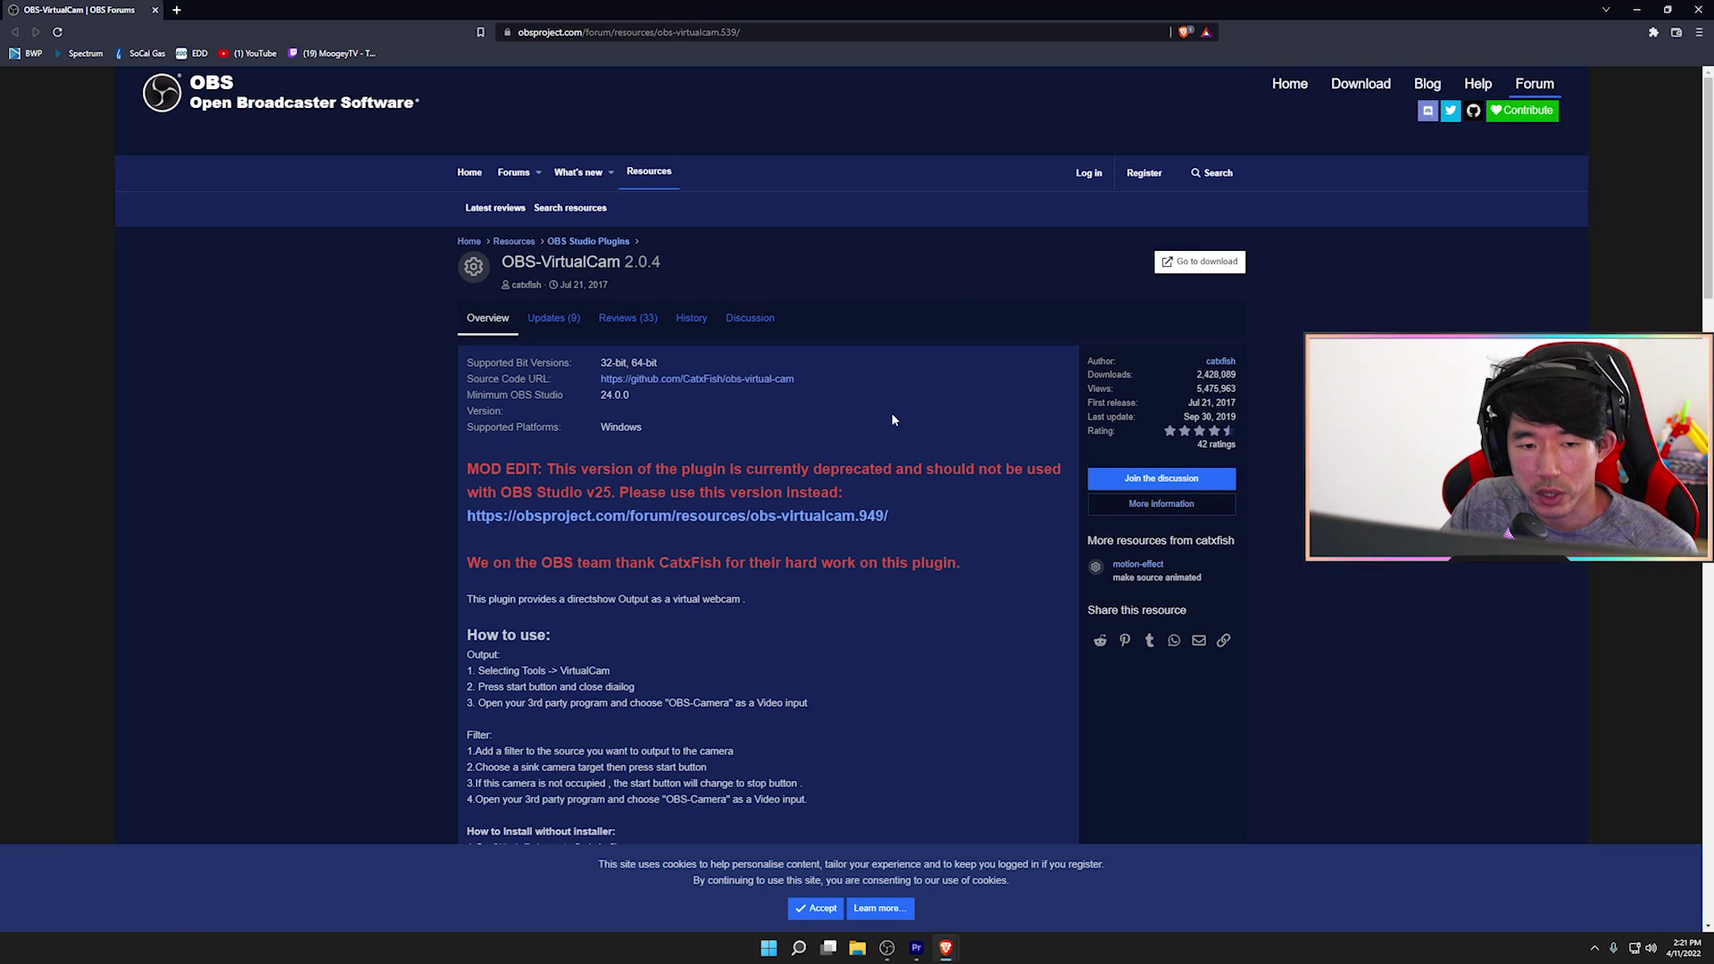
left_click(1171, 268)
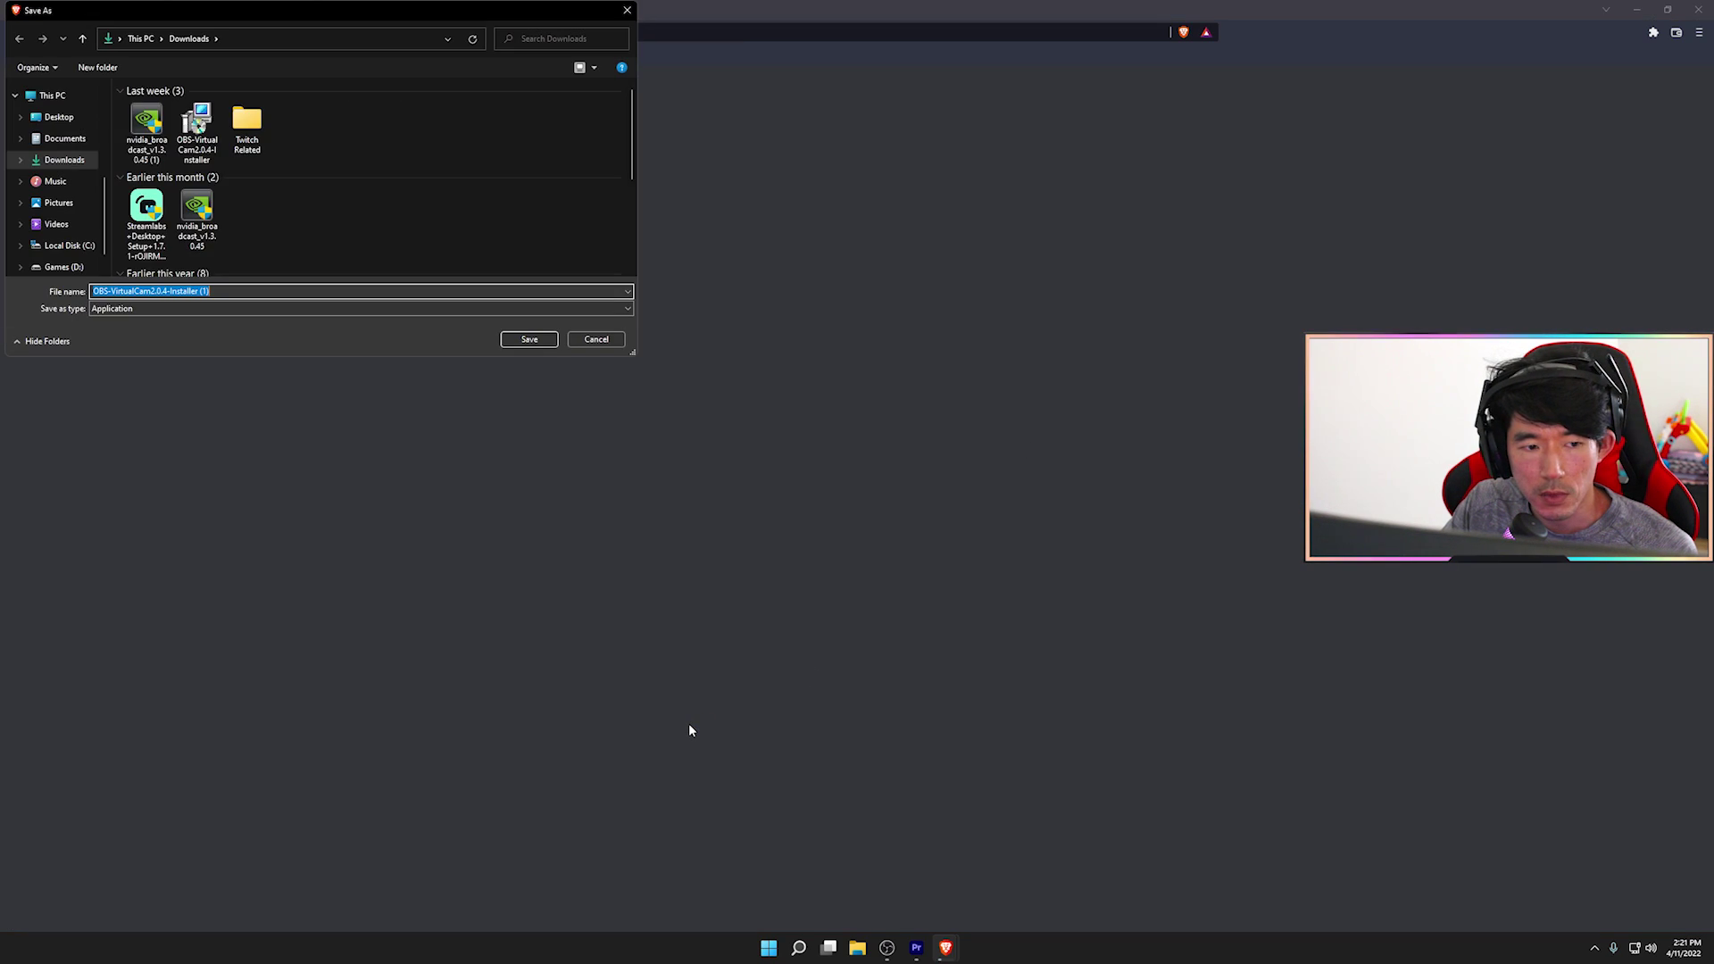
left_click(529, 340)
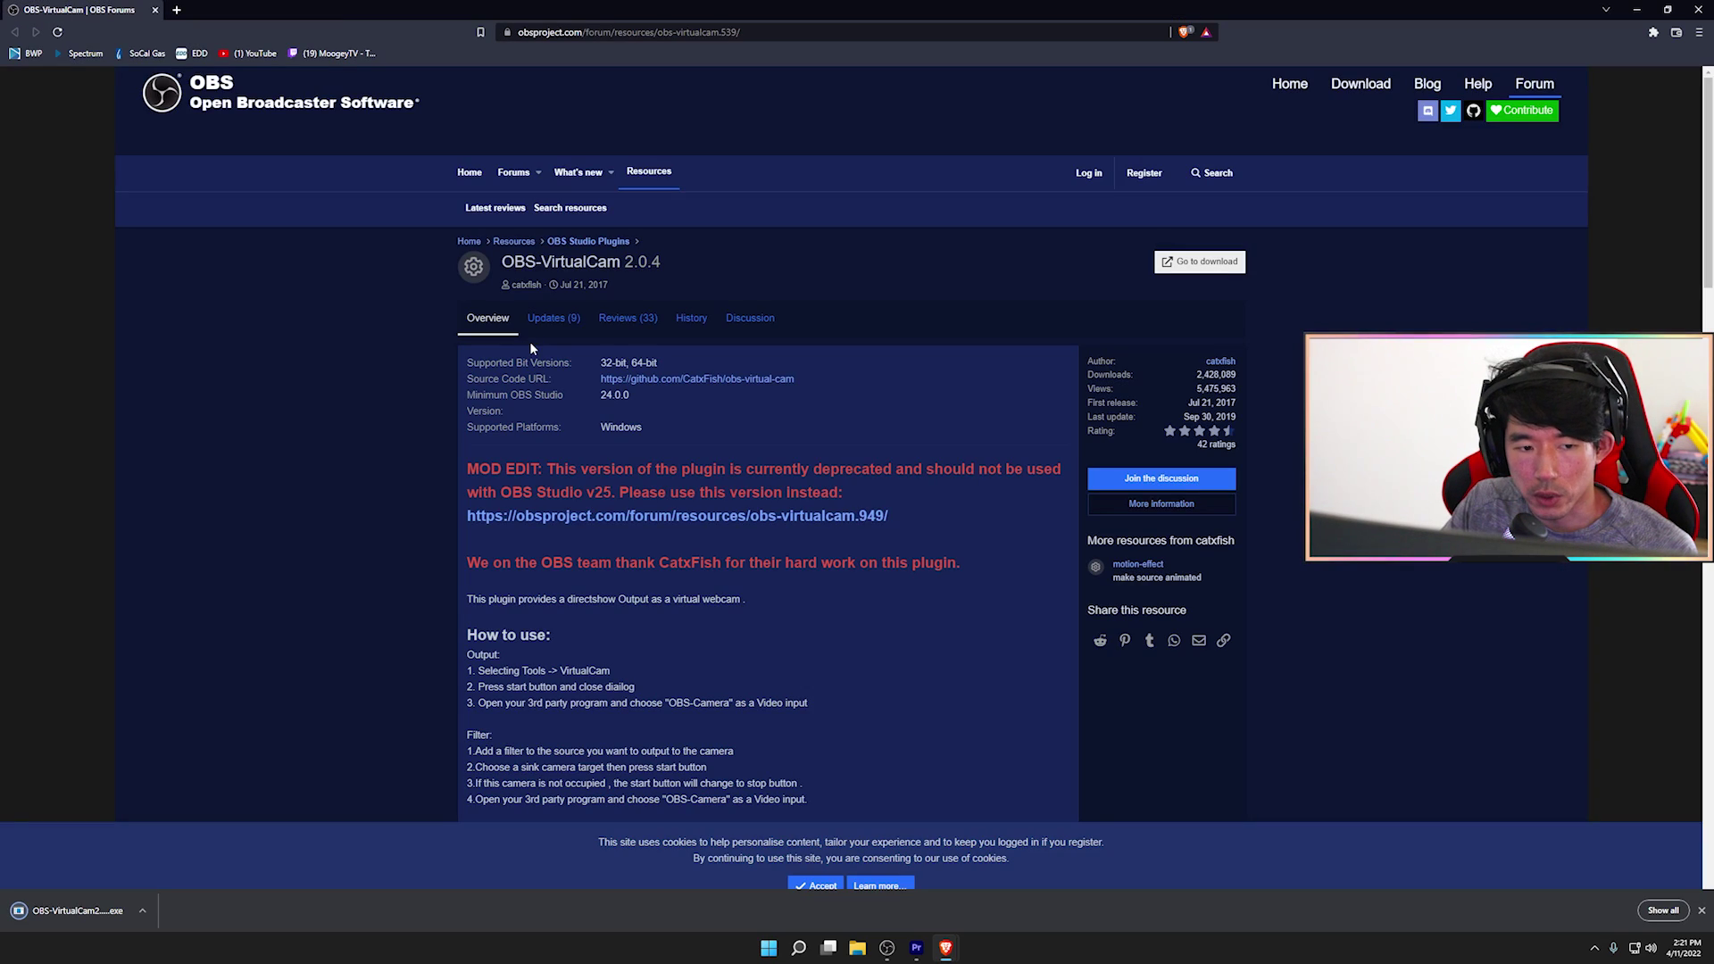
Extract OBS-Studio-27.2.4-Full-x64 to the Desktop with WinRAR, choosing No to All for existing files
left_click(1636, 9)
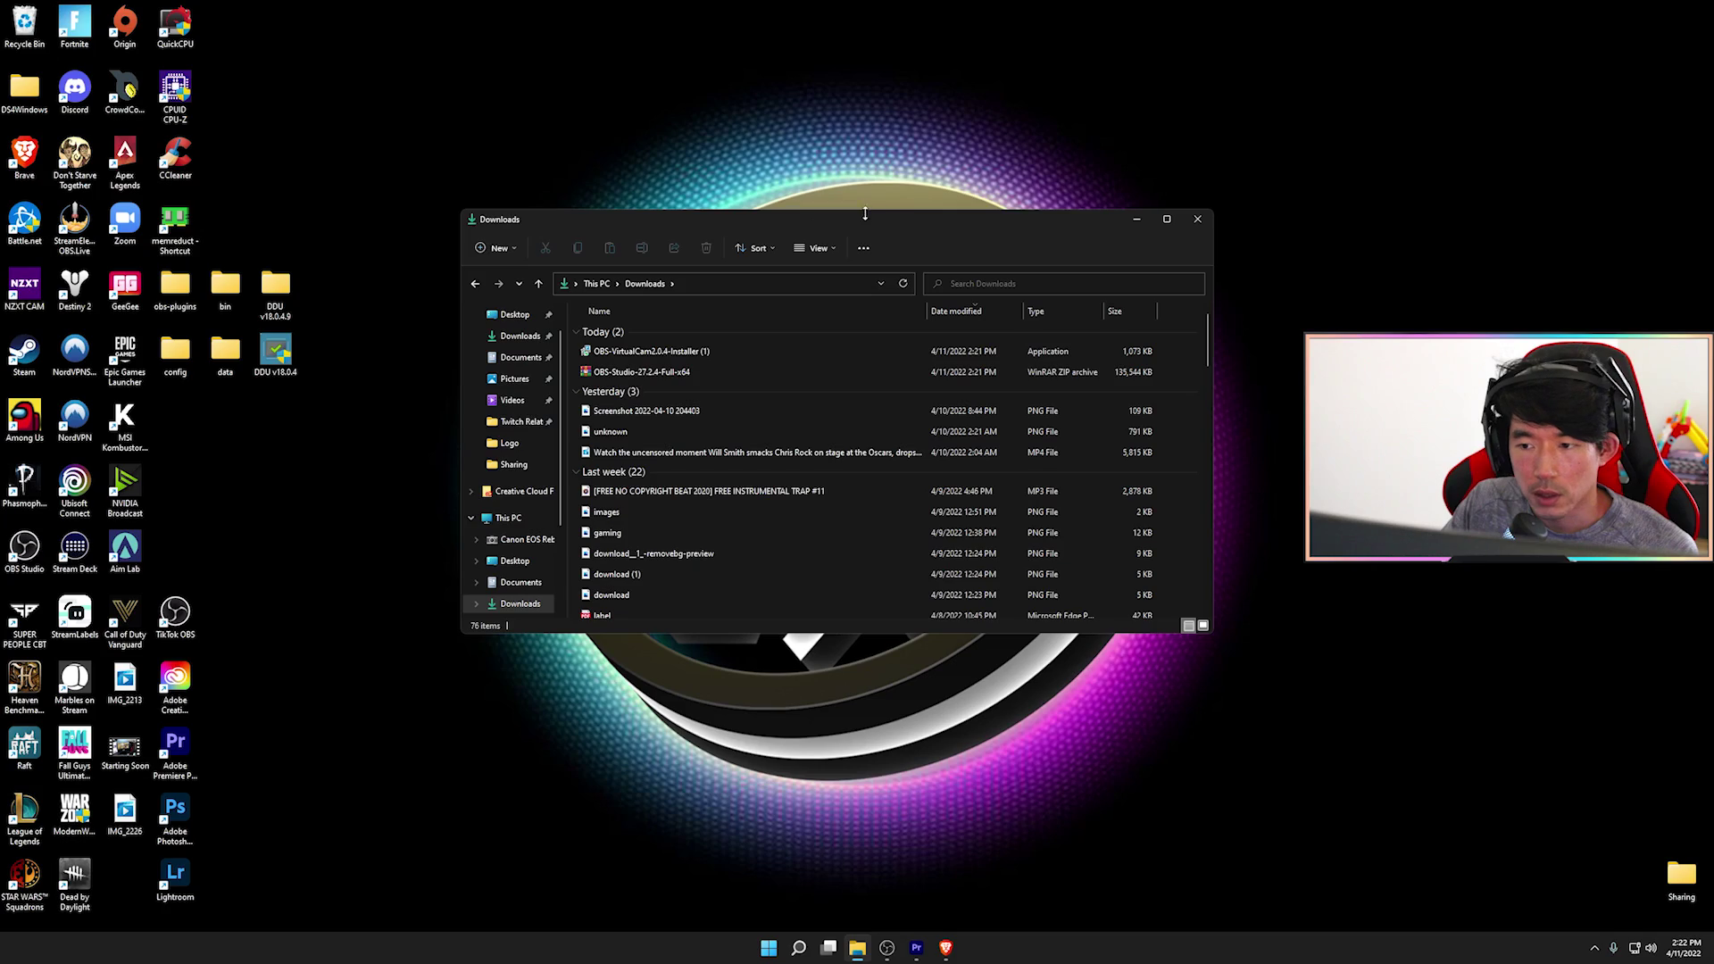
left_click_drag(862, 219, 894, 204)
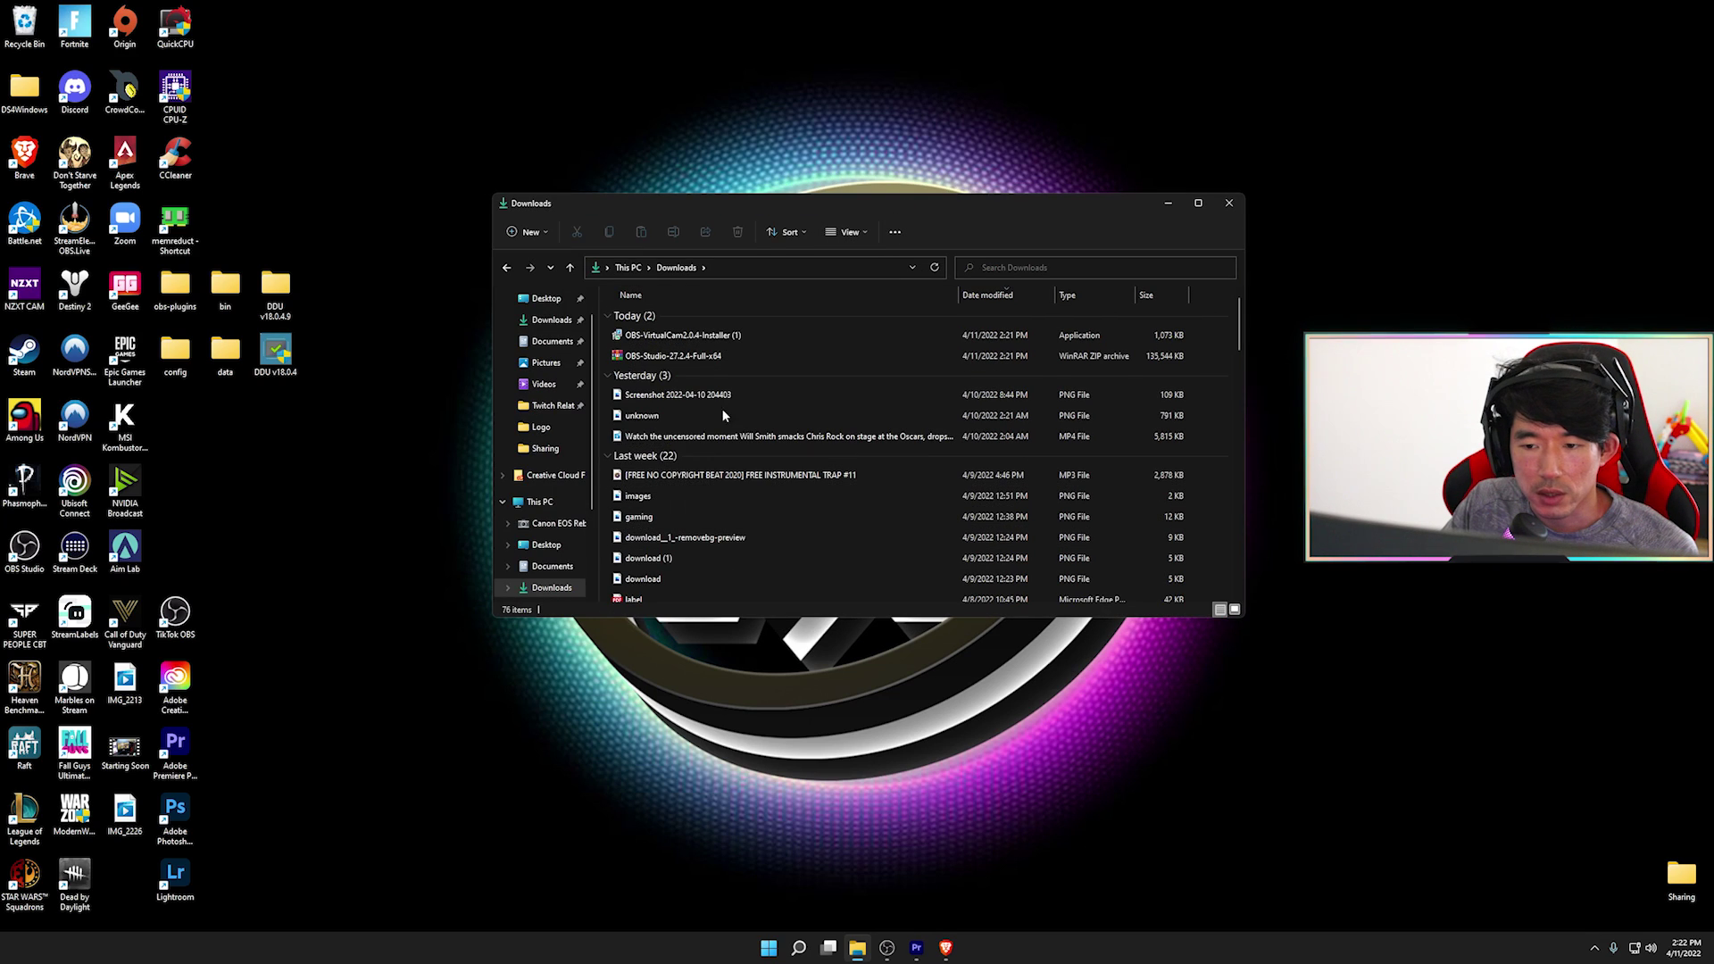
right_click(668, 358)
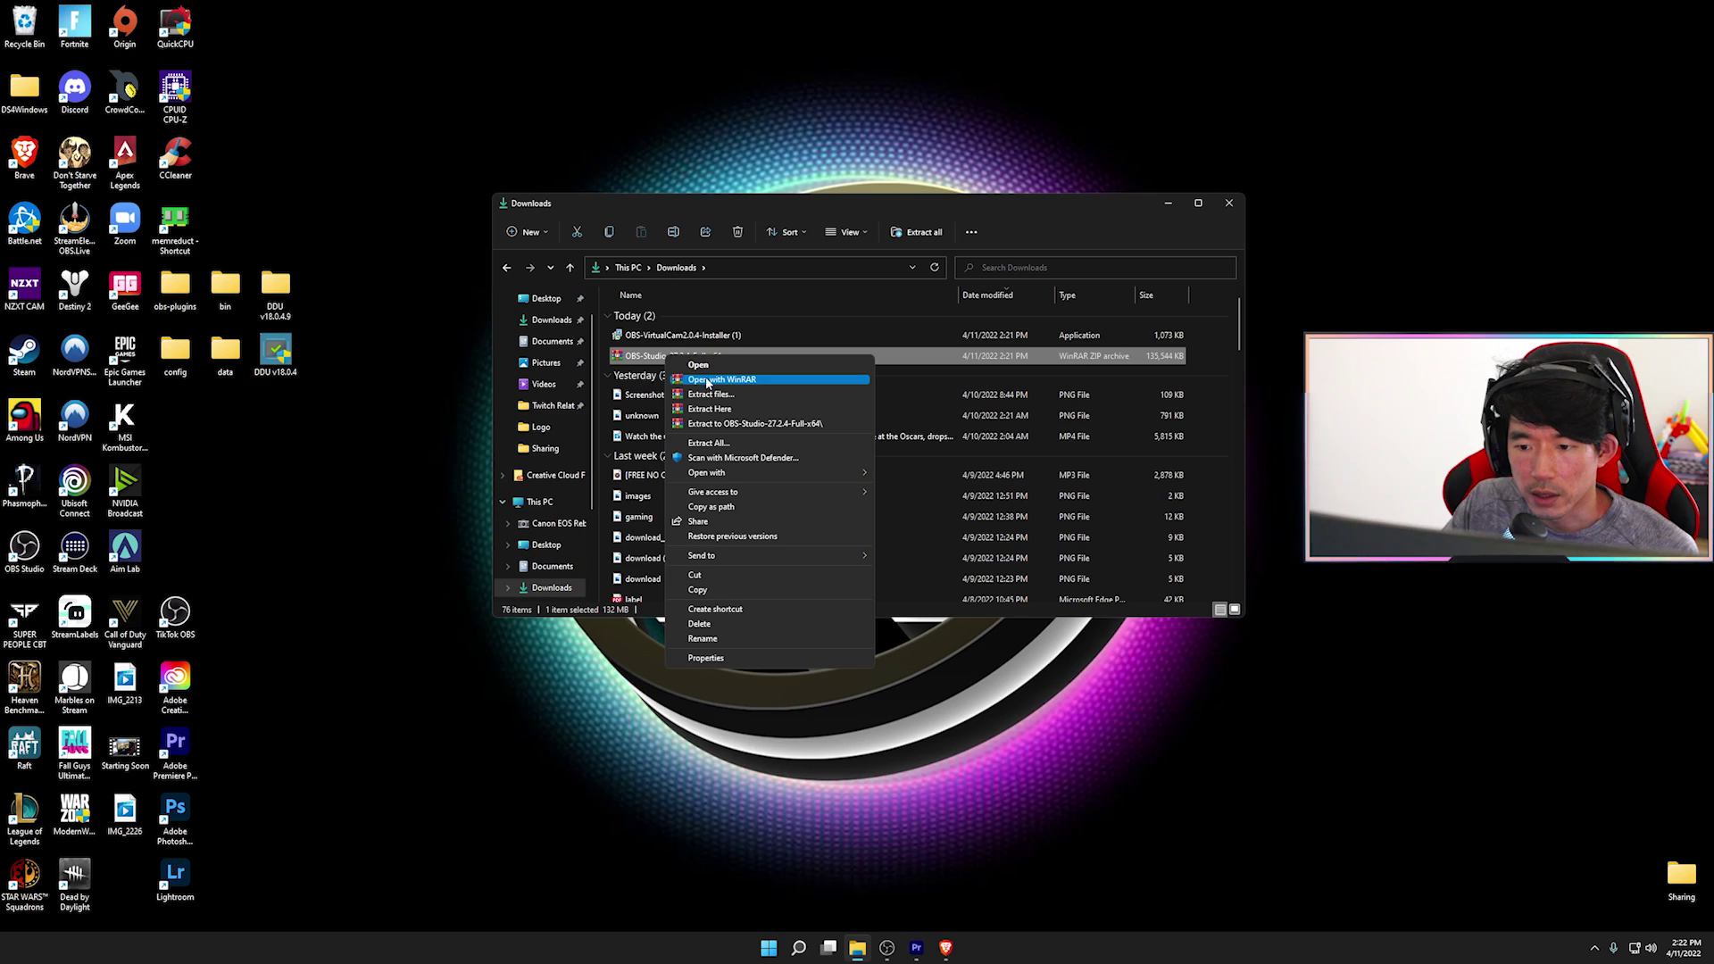
left_click(708, 395)
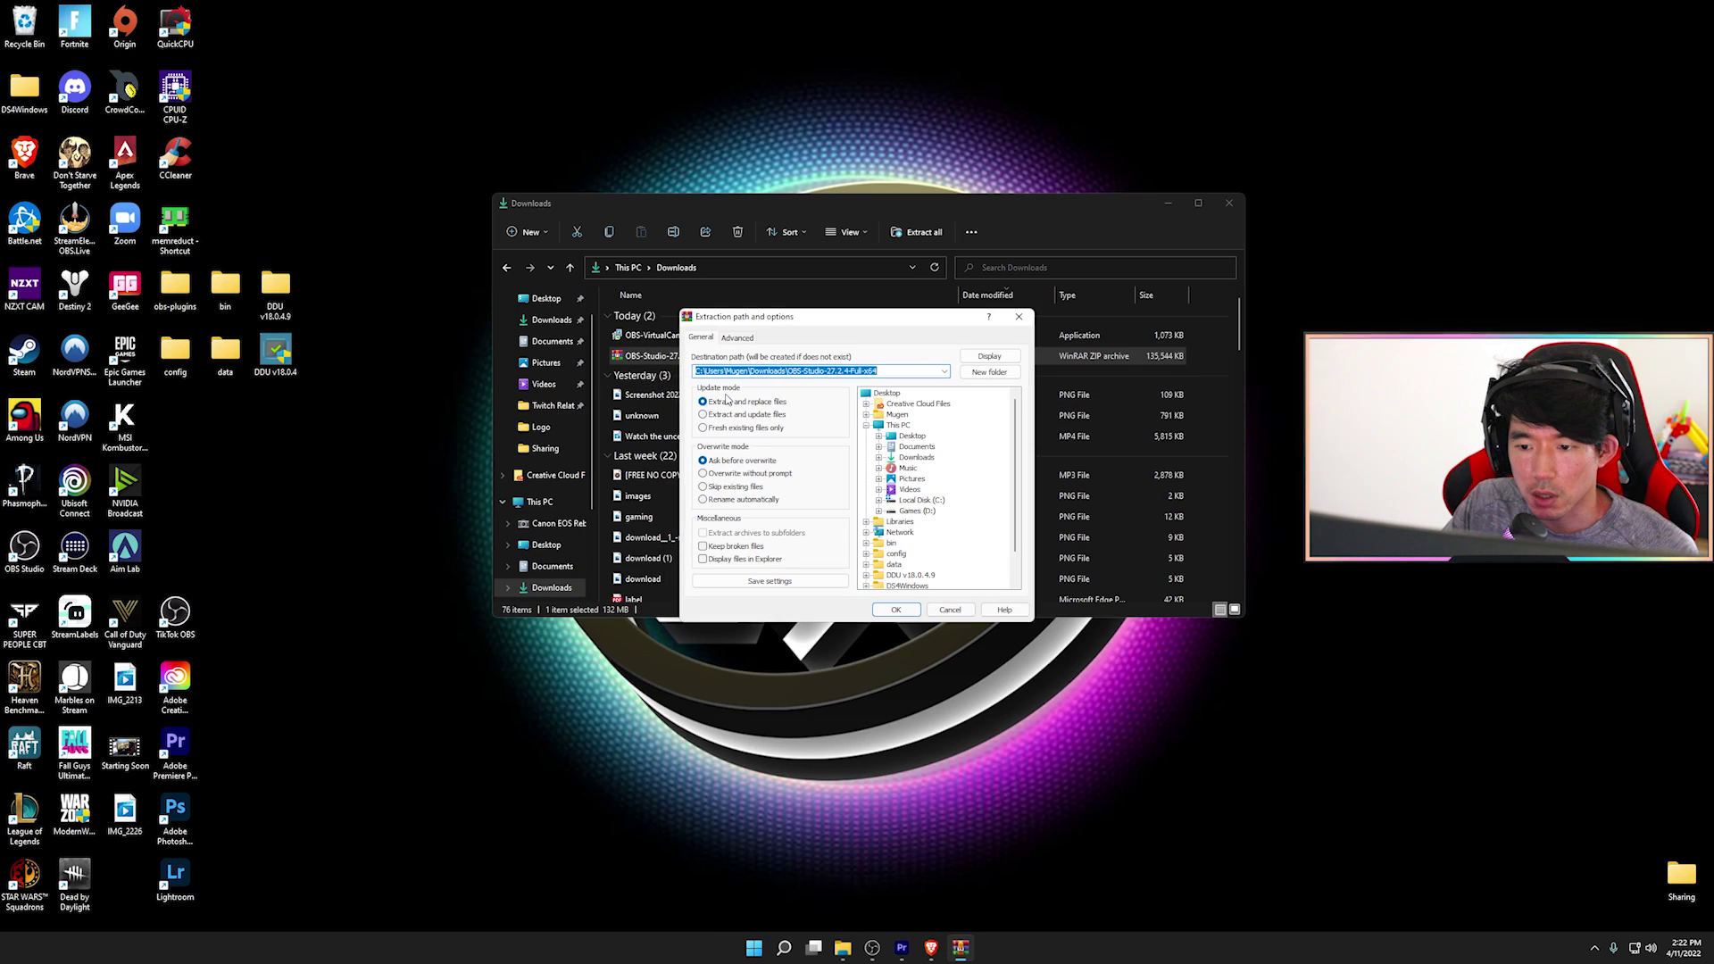
left_click(887, 393)
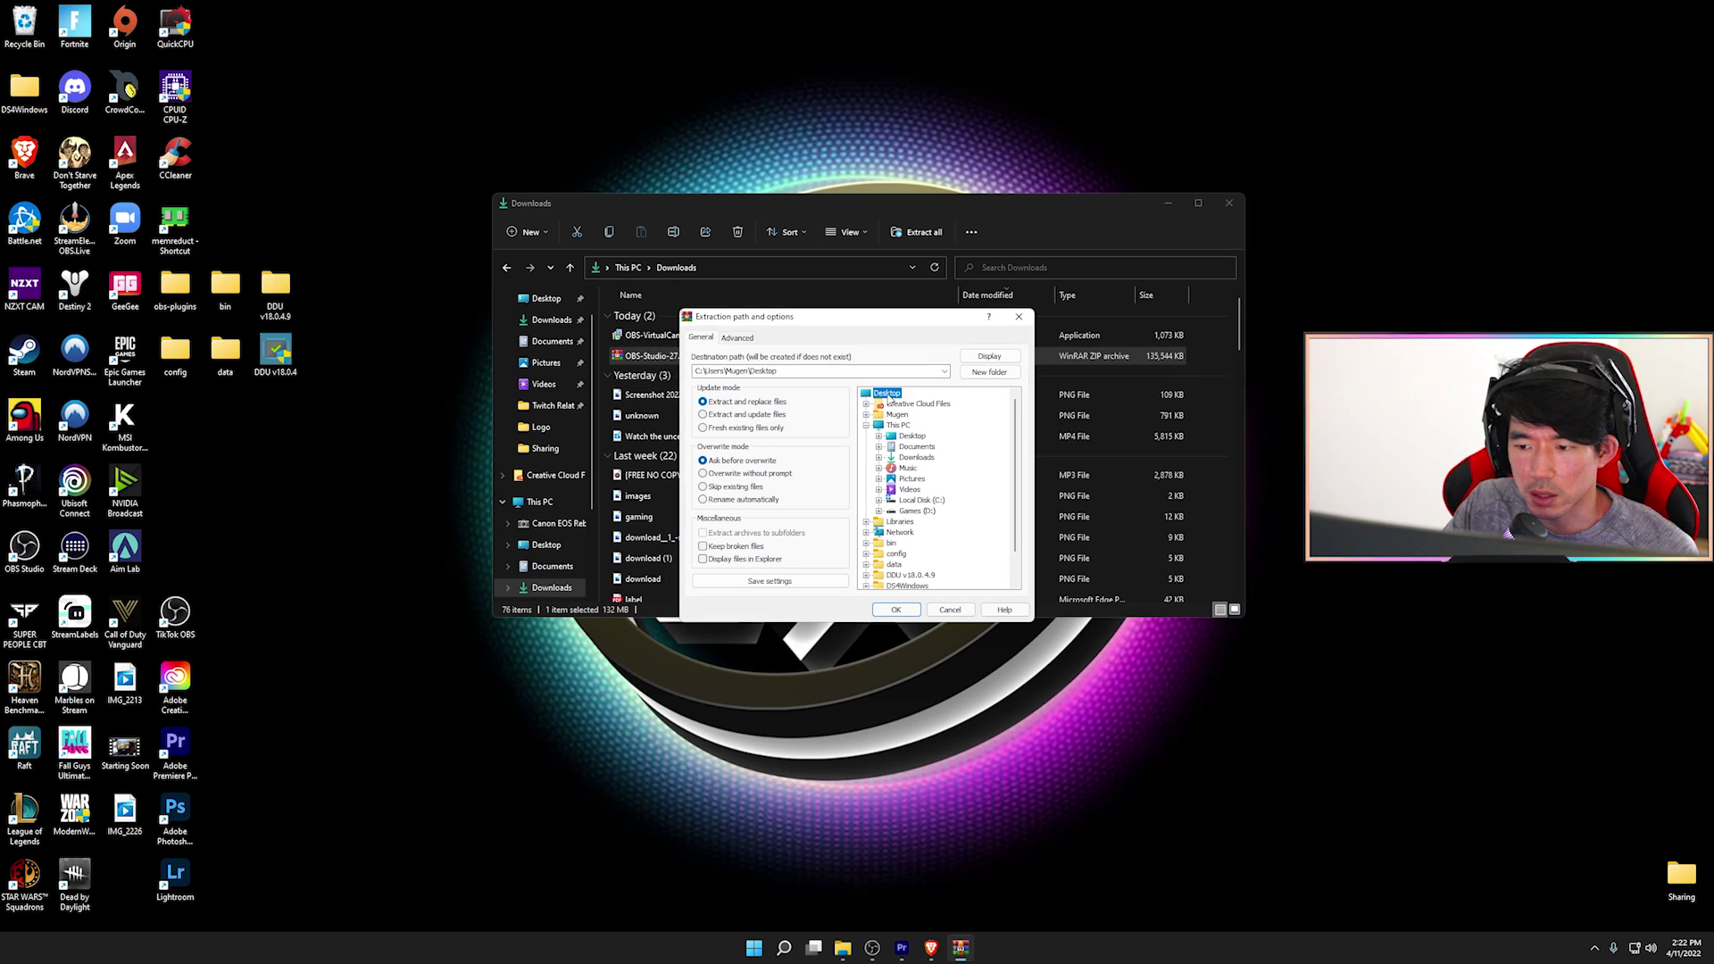
left_click(897, 613)
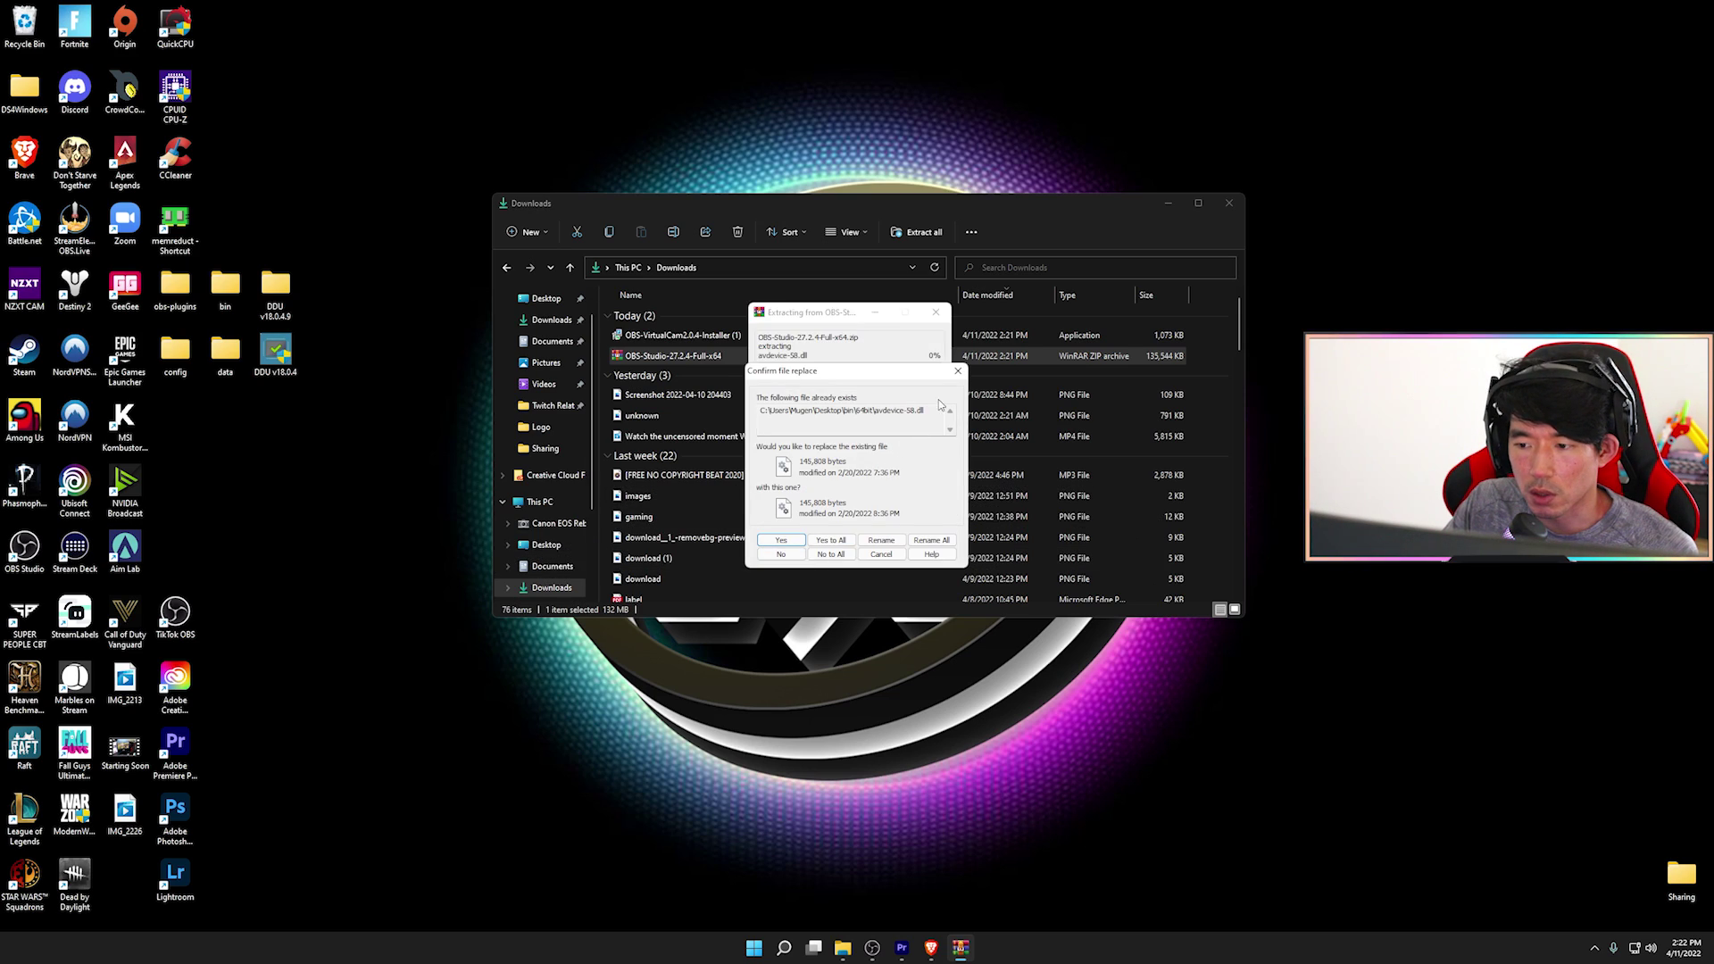
left_click(958, 371)
left_click(1069, 356)
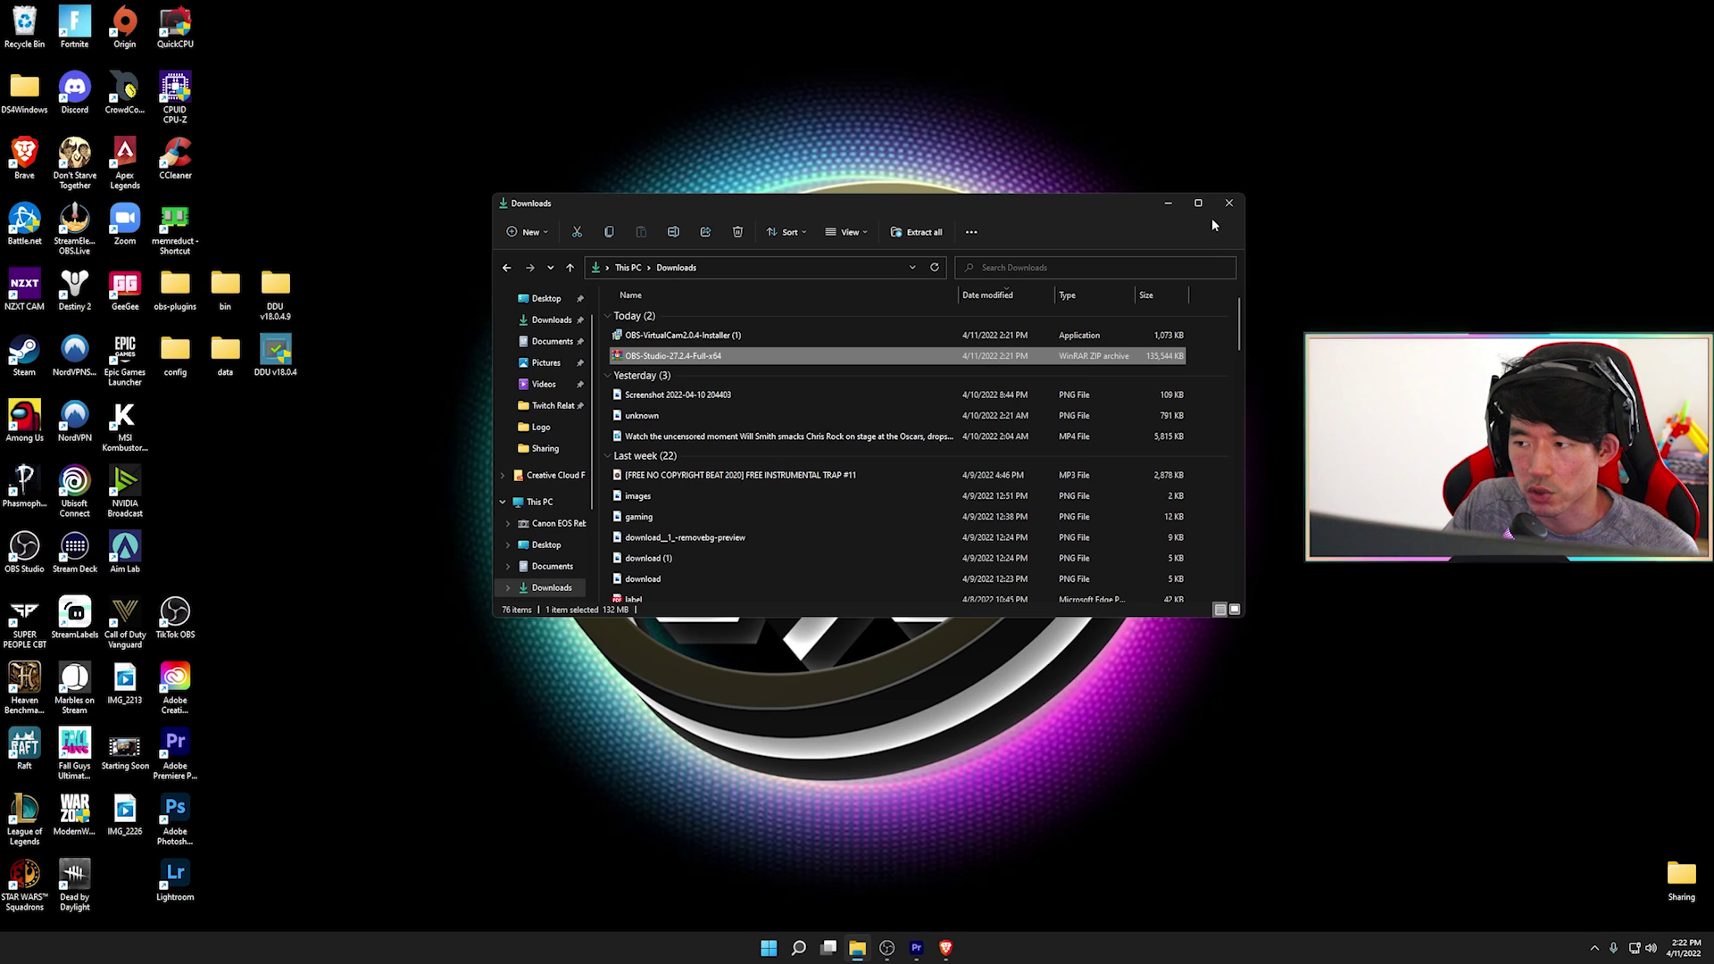
Close Downloads and open the Desktop bin\64bit folder
left_click(1229, 204)
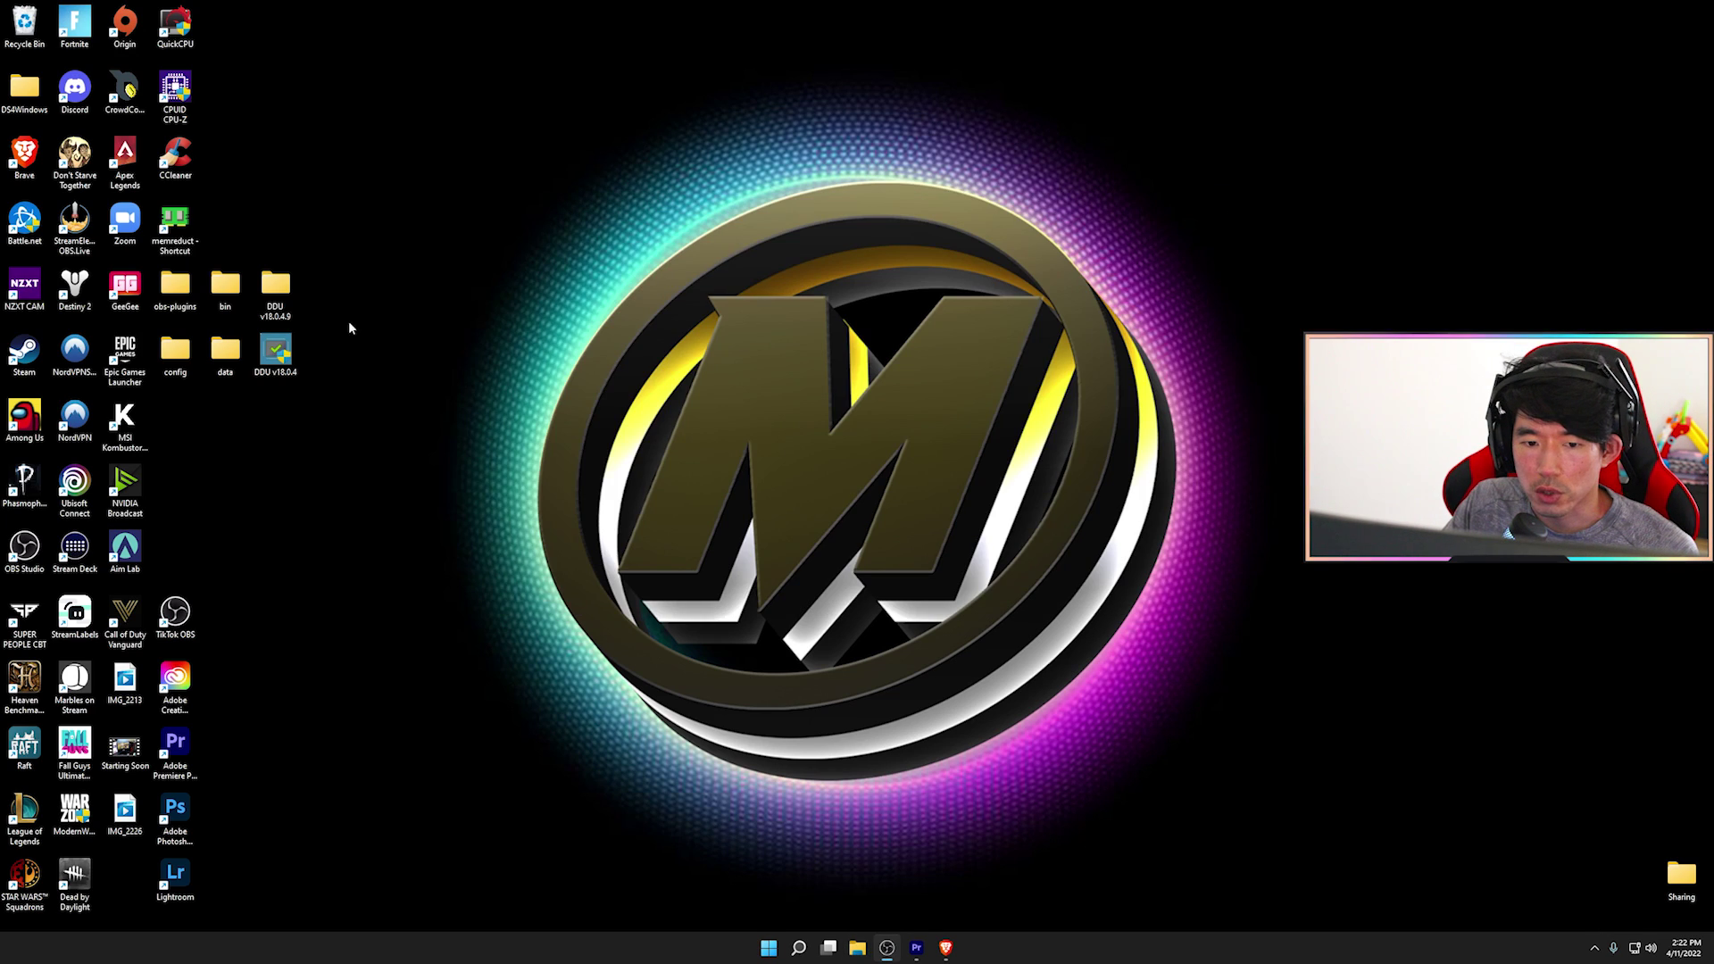
double_click(225, 286)
left_click(718, 315)
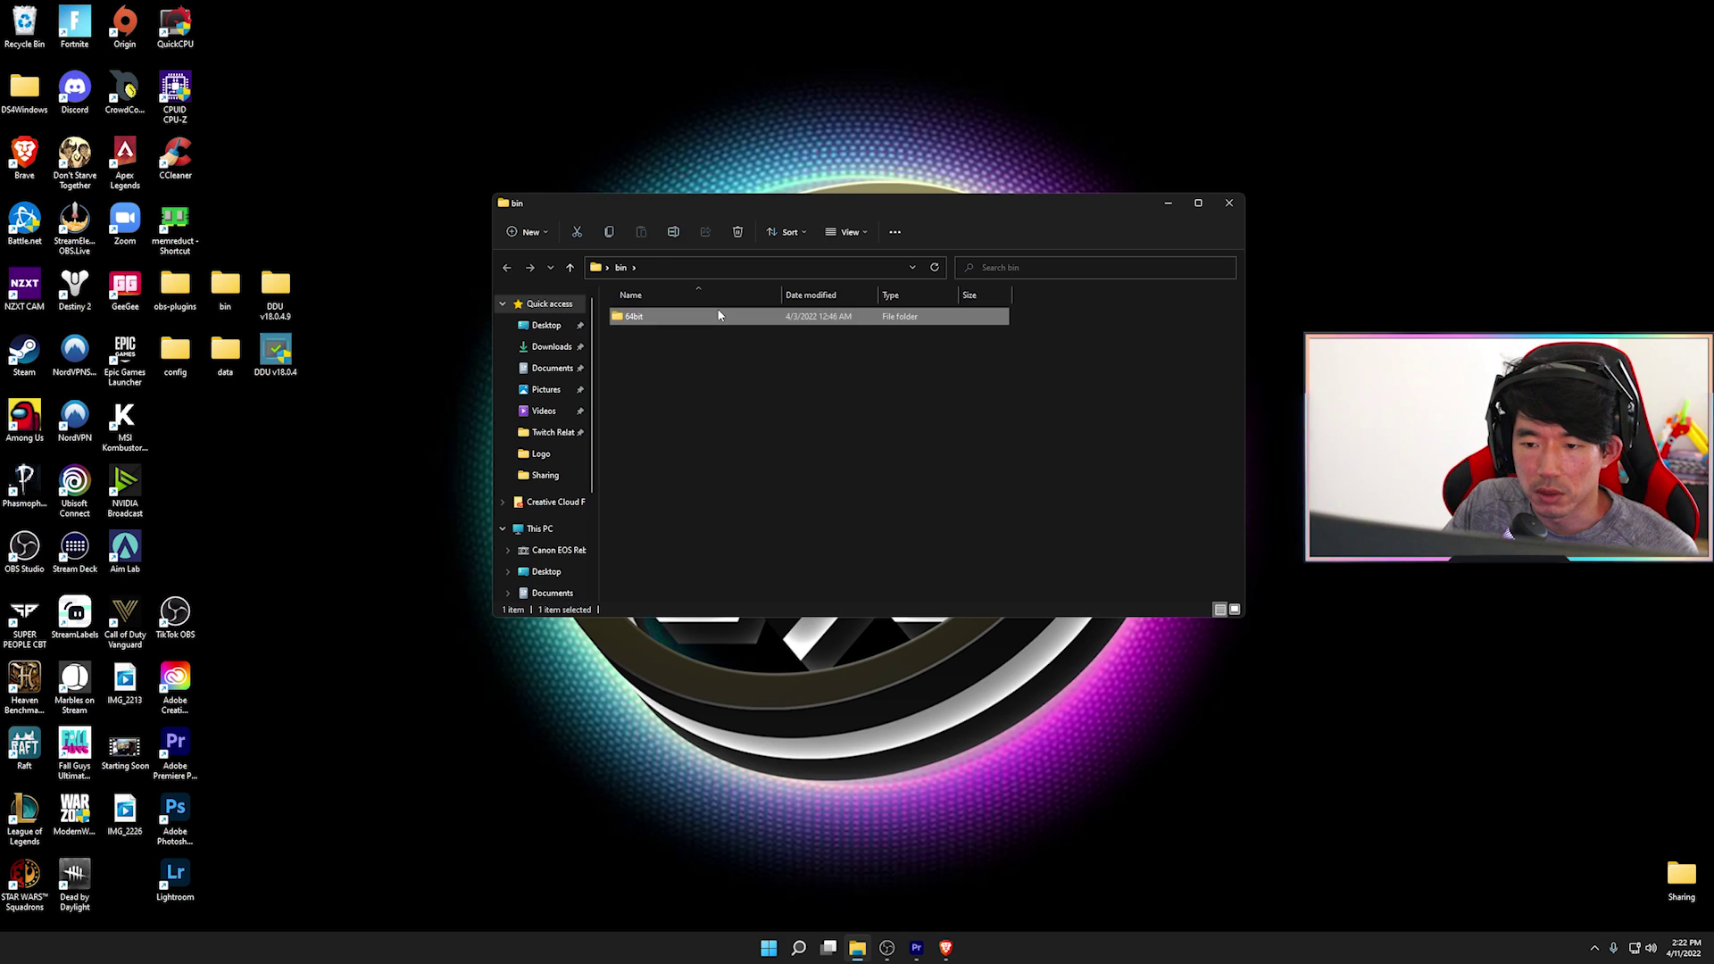
double_click(719, 315)
scroll(720, 438, "down", 12)
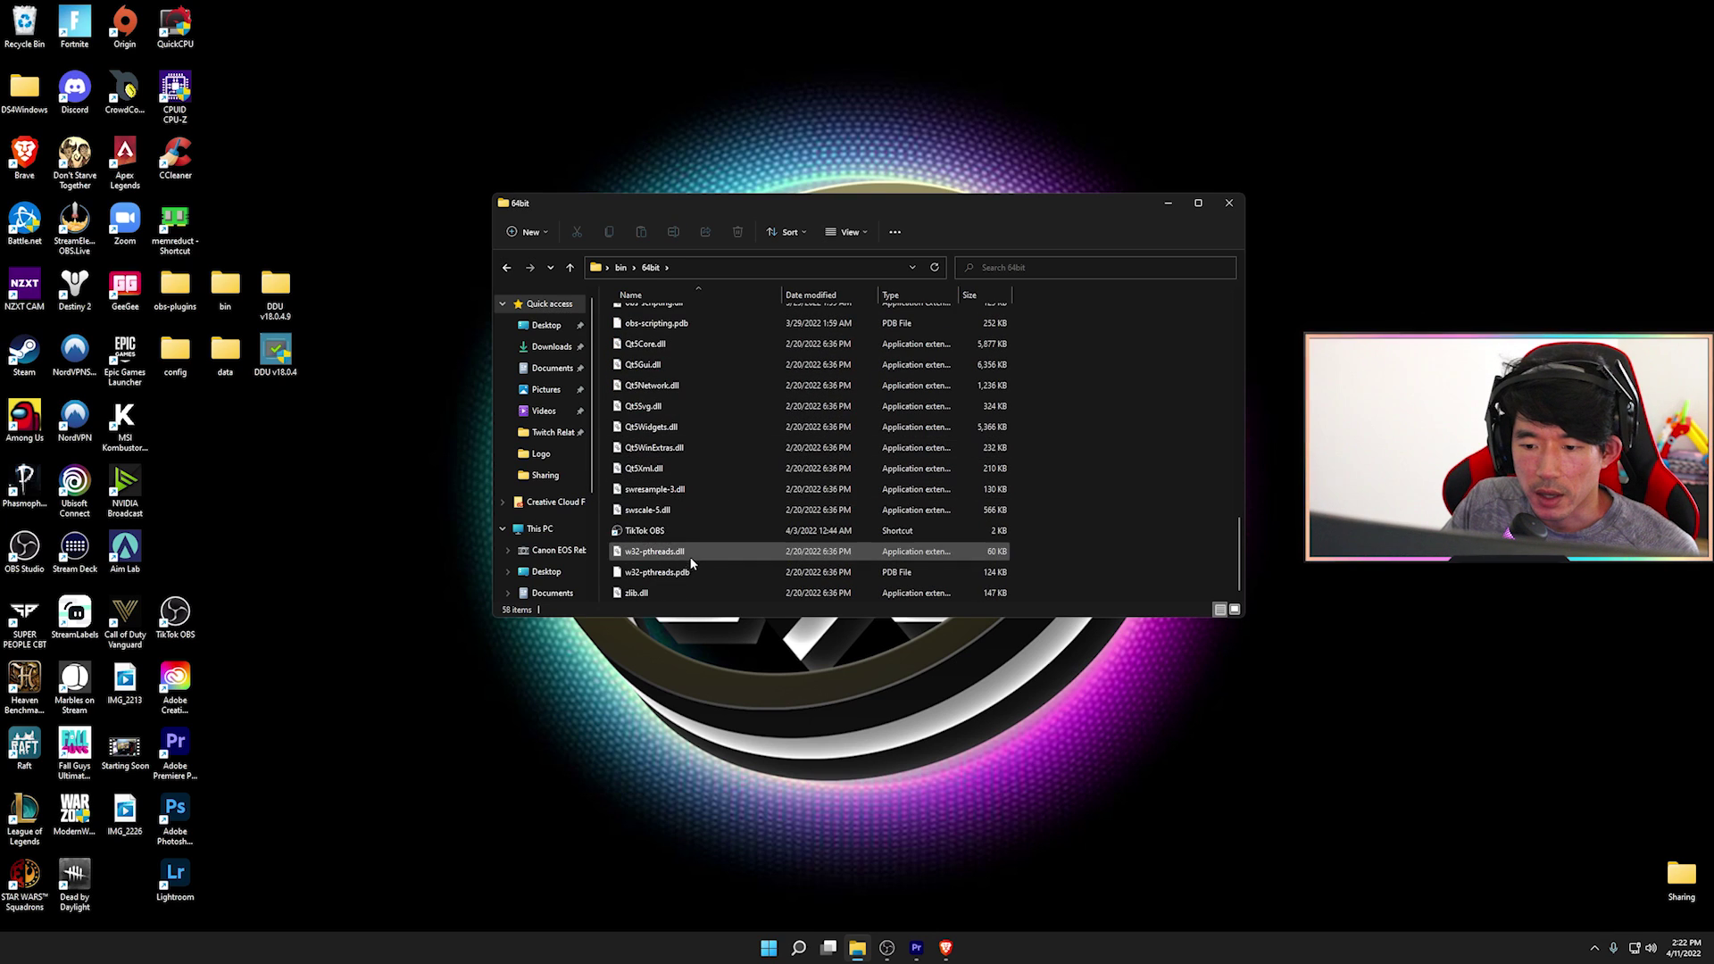
scroll(750, 419, "up", 1)
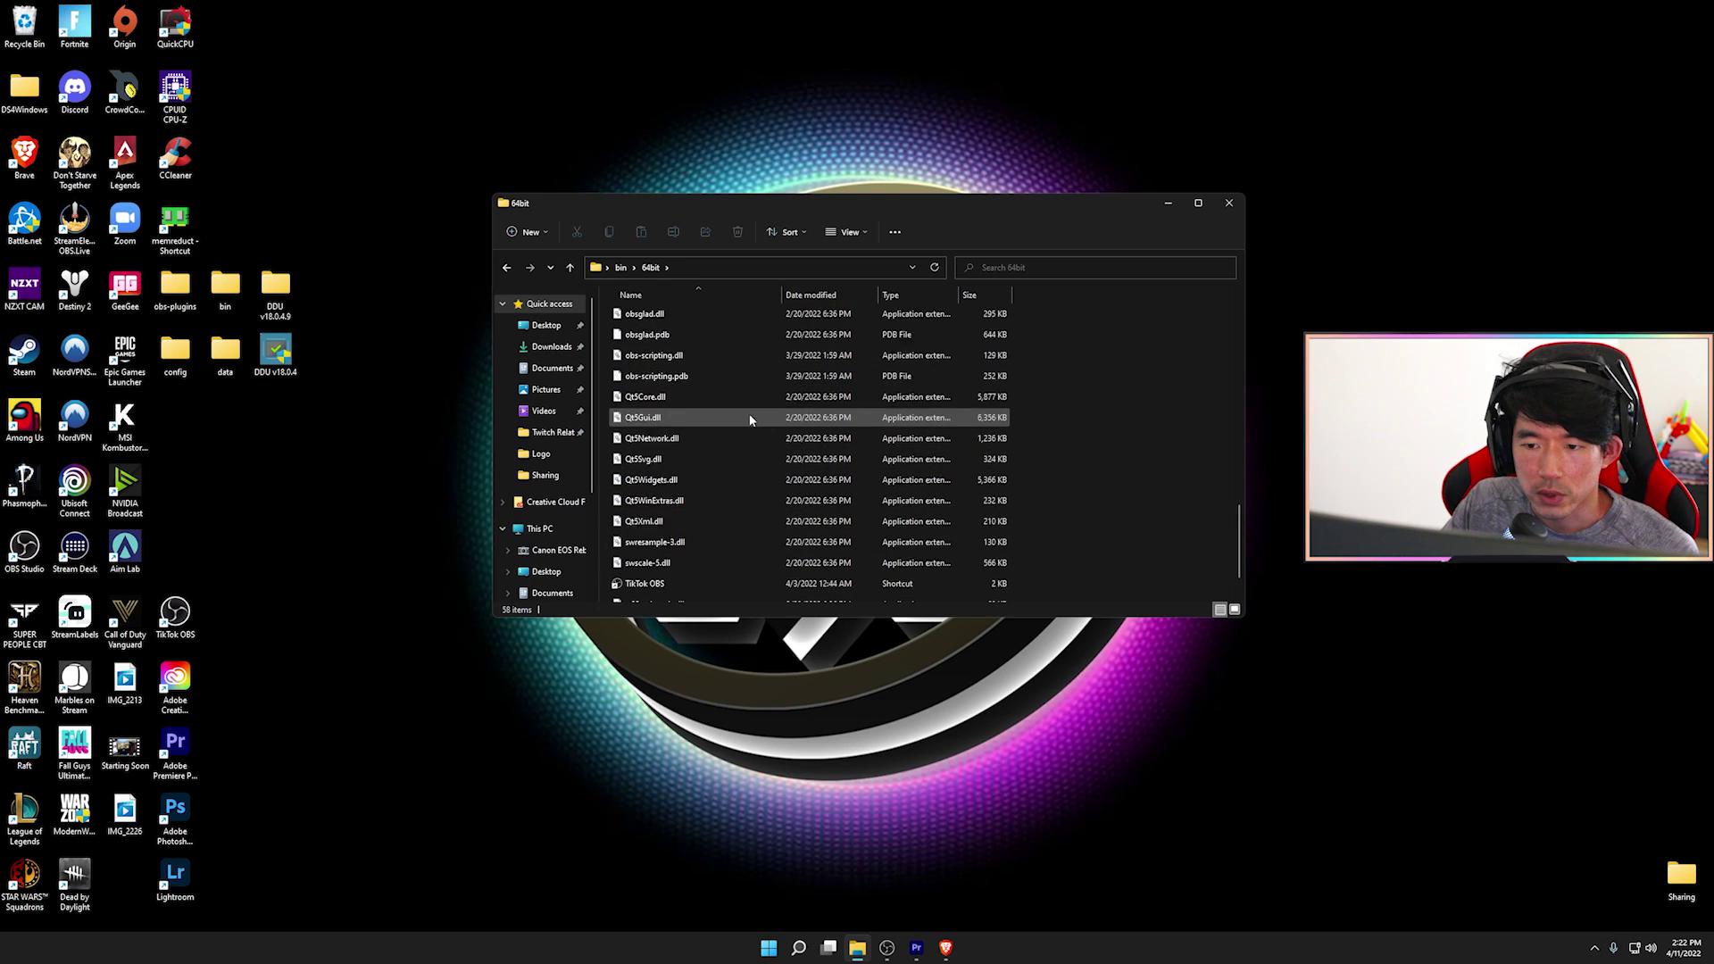
scroll(750, 420, "up", 10)
left_click(506, 267)
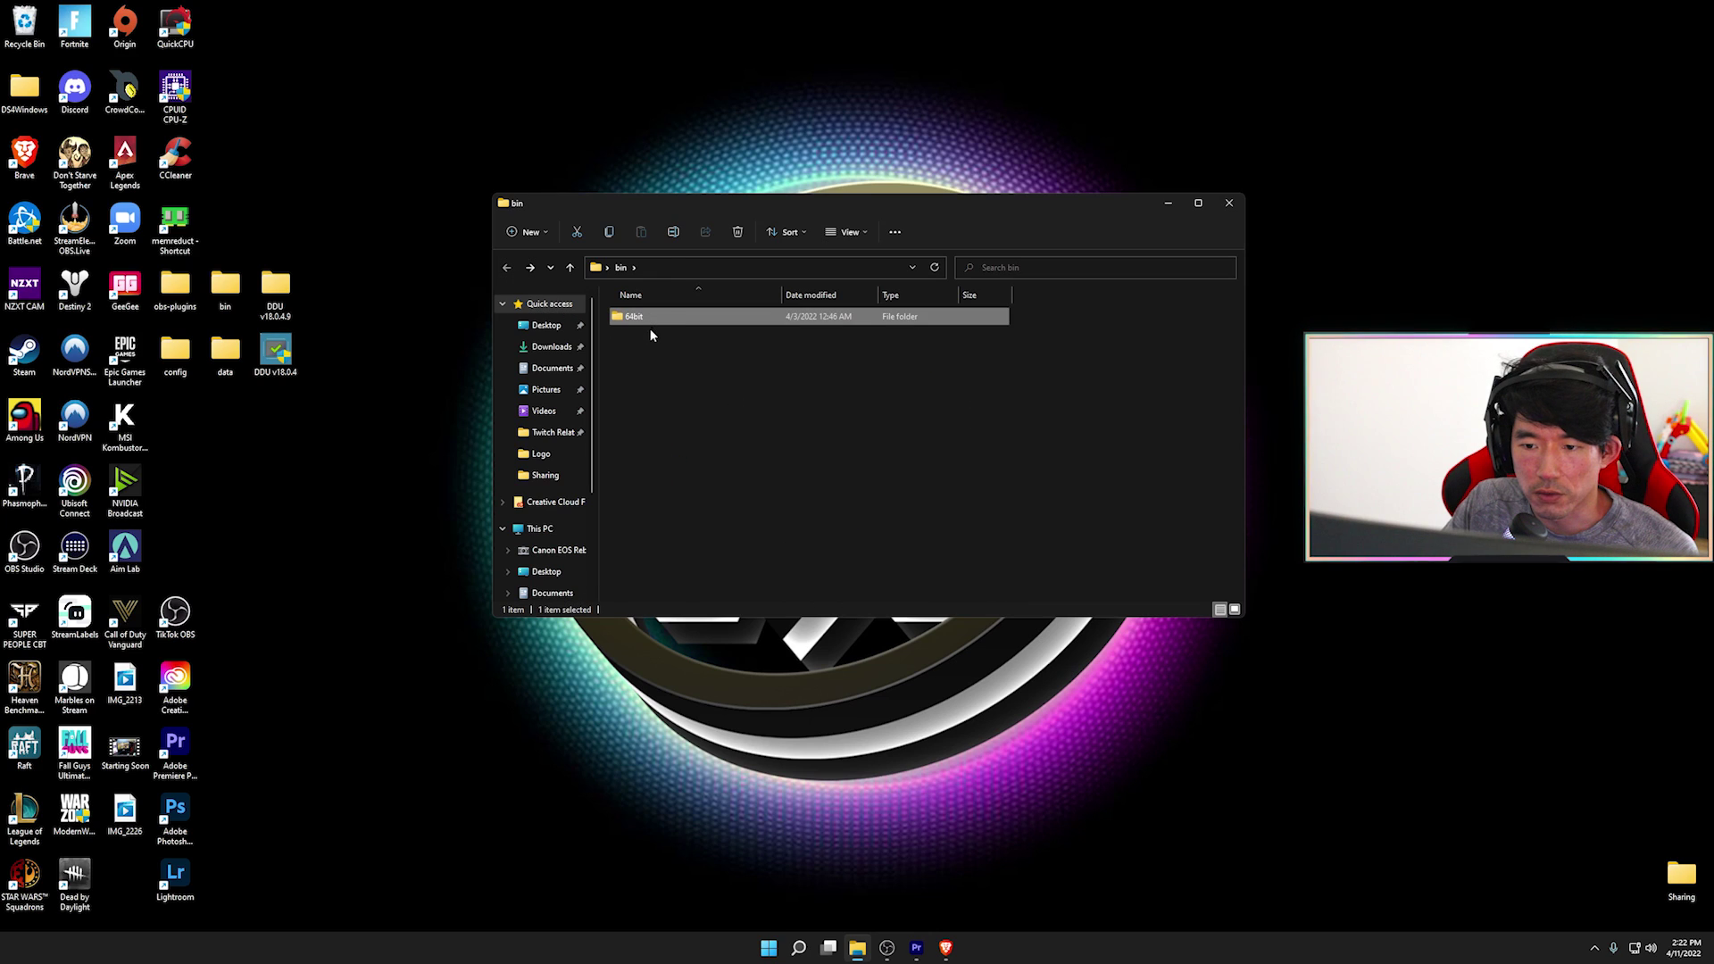
left_click(655, 395)
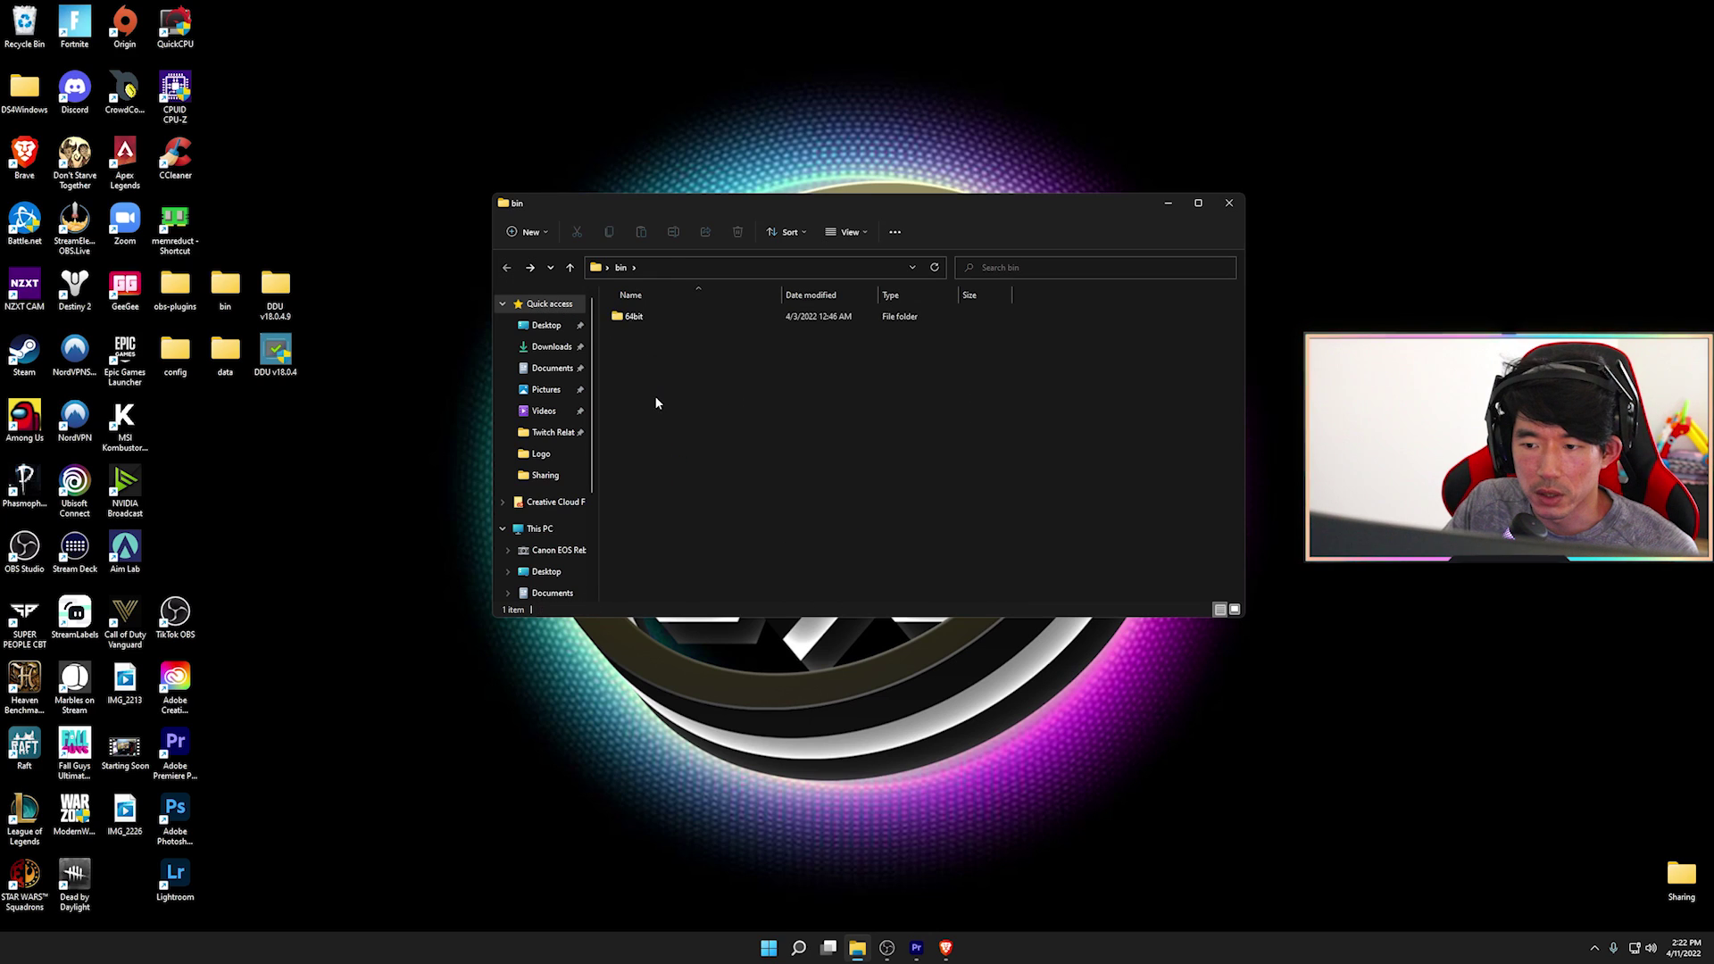
double_click(653, 323)
scroll(849, 414, "down", 15)
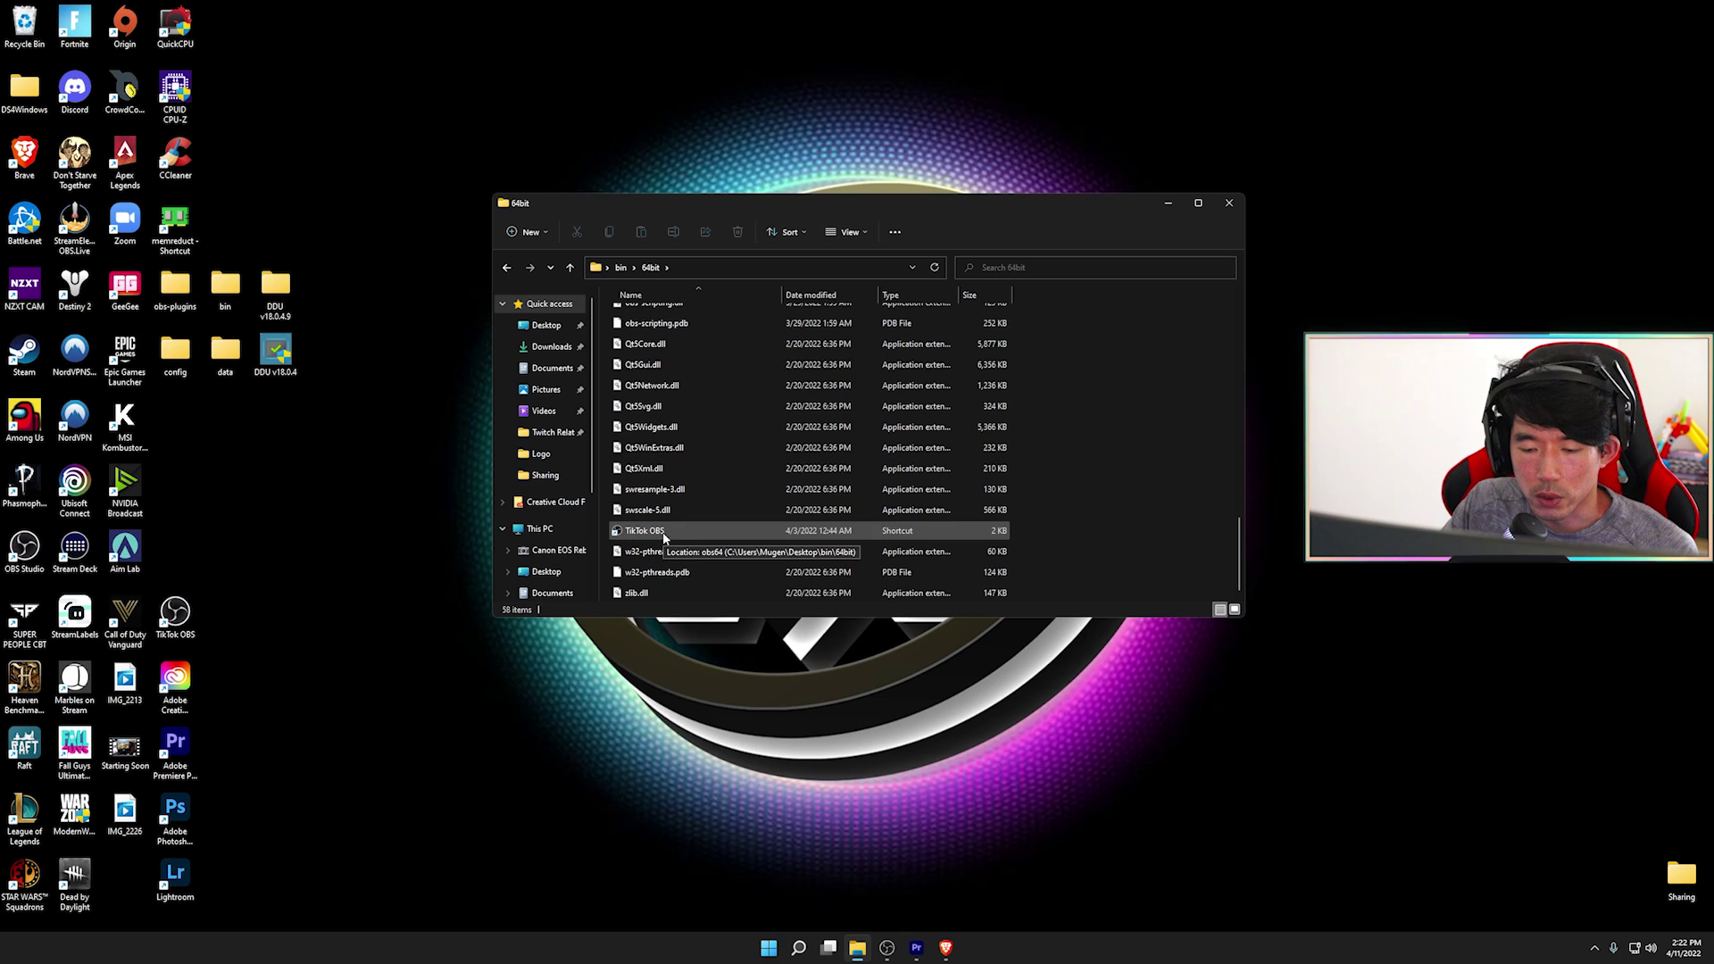
Create a shortcut from the TikTok OBS item in the 64bit folder
left_click(692, 532)
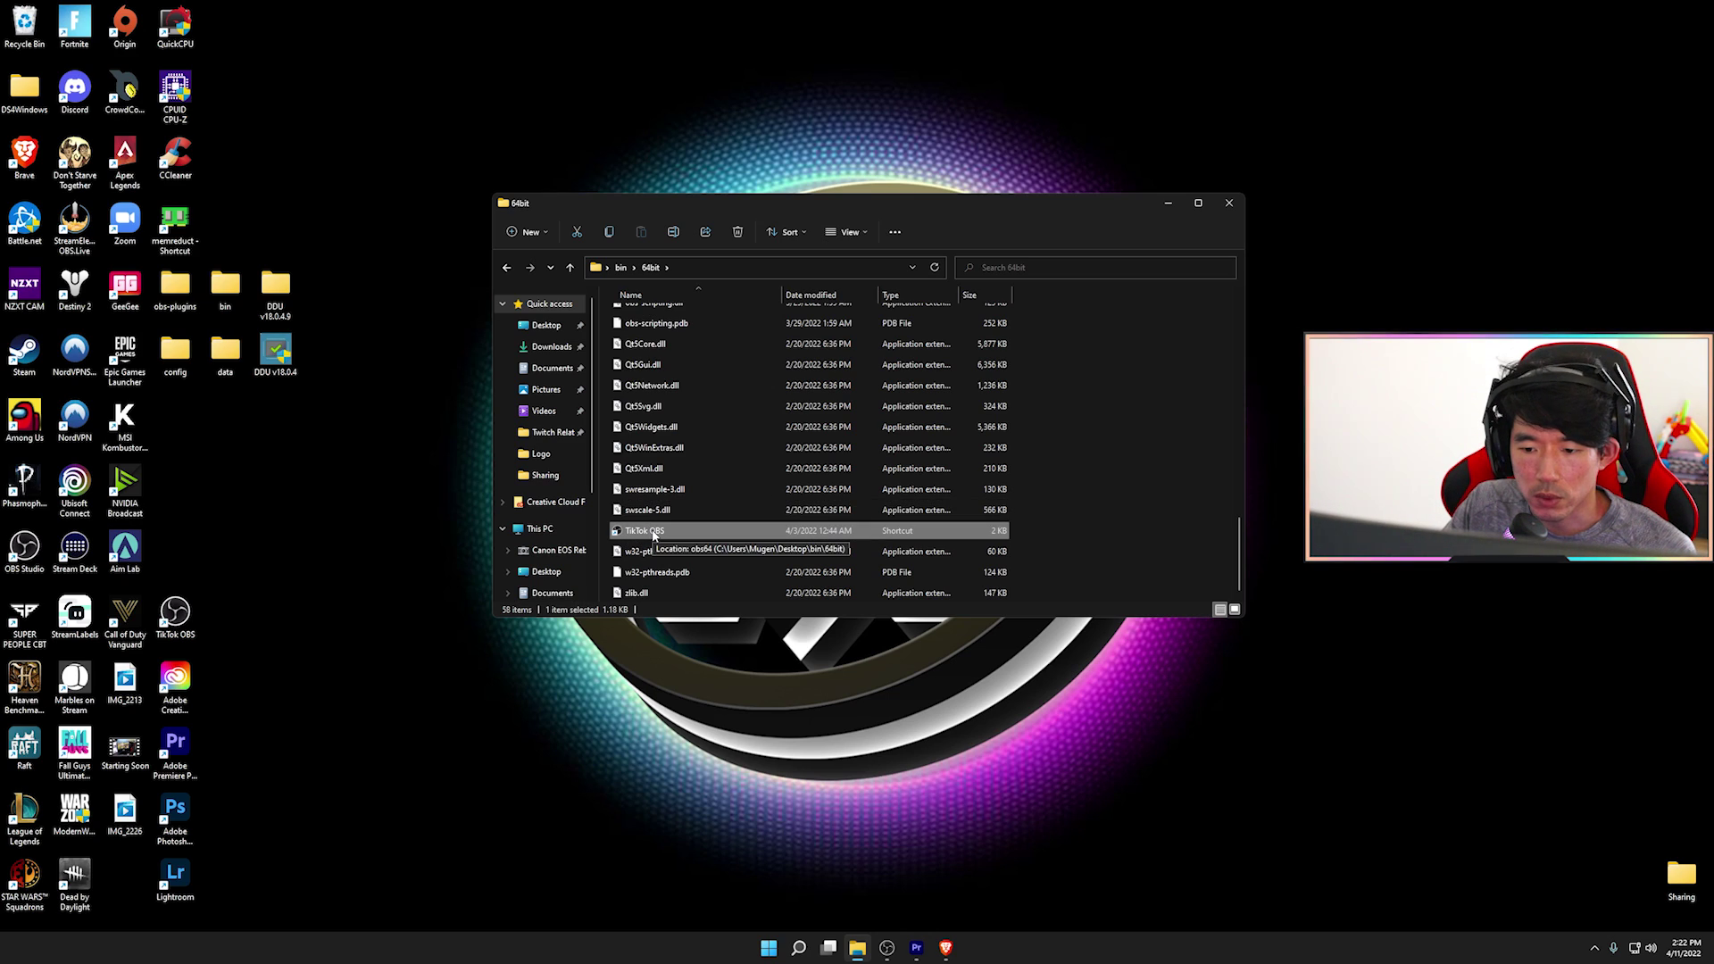
right_click(654, 534)
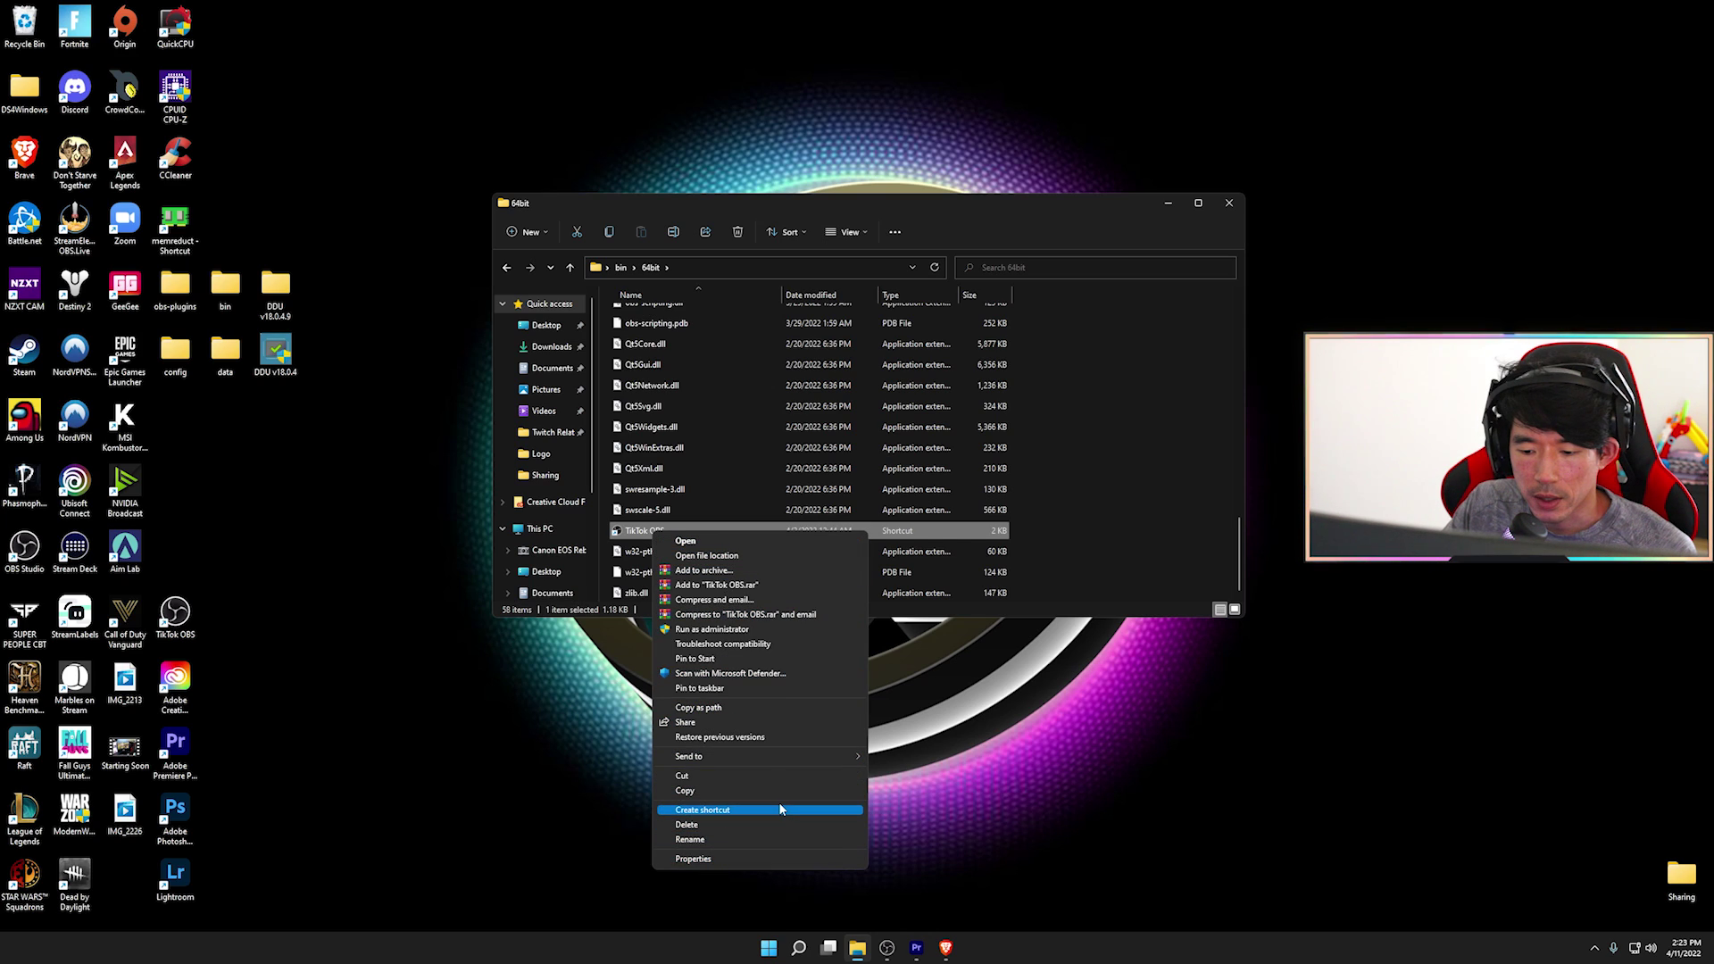
left_click(393, 495)
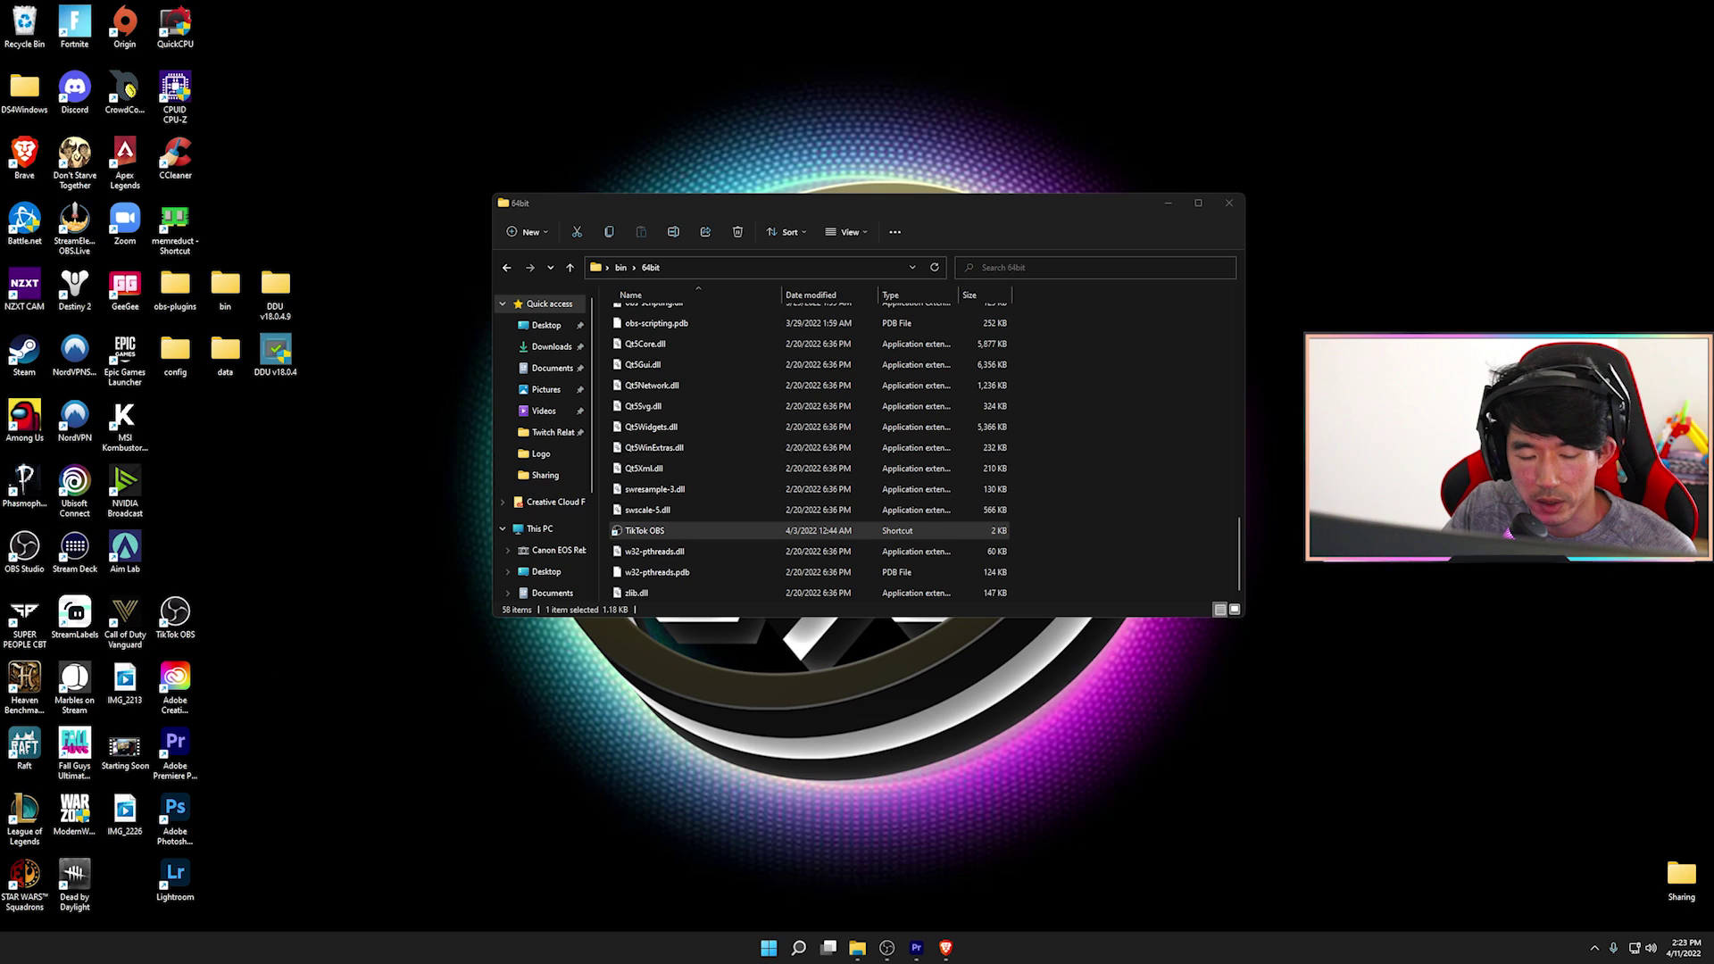
Close the 64bit folder, then check and close the Downloads folder
left_click(1227, 205)
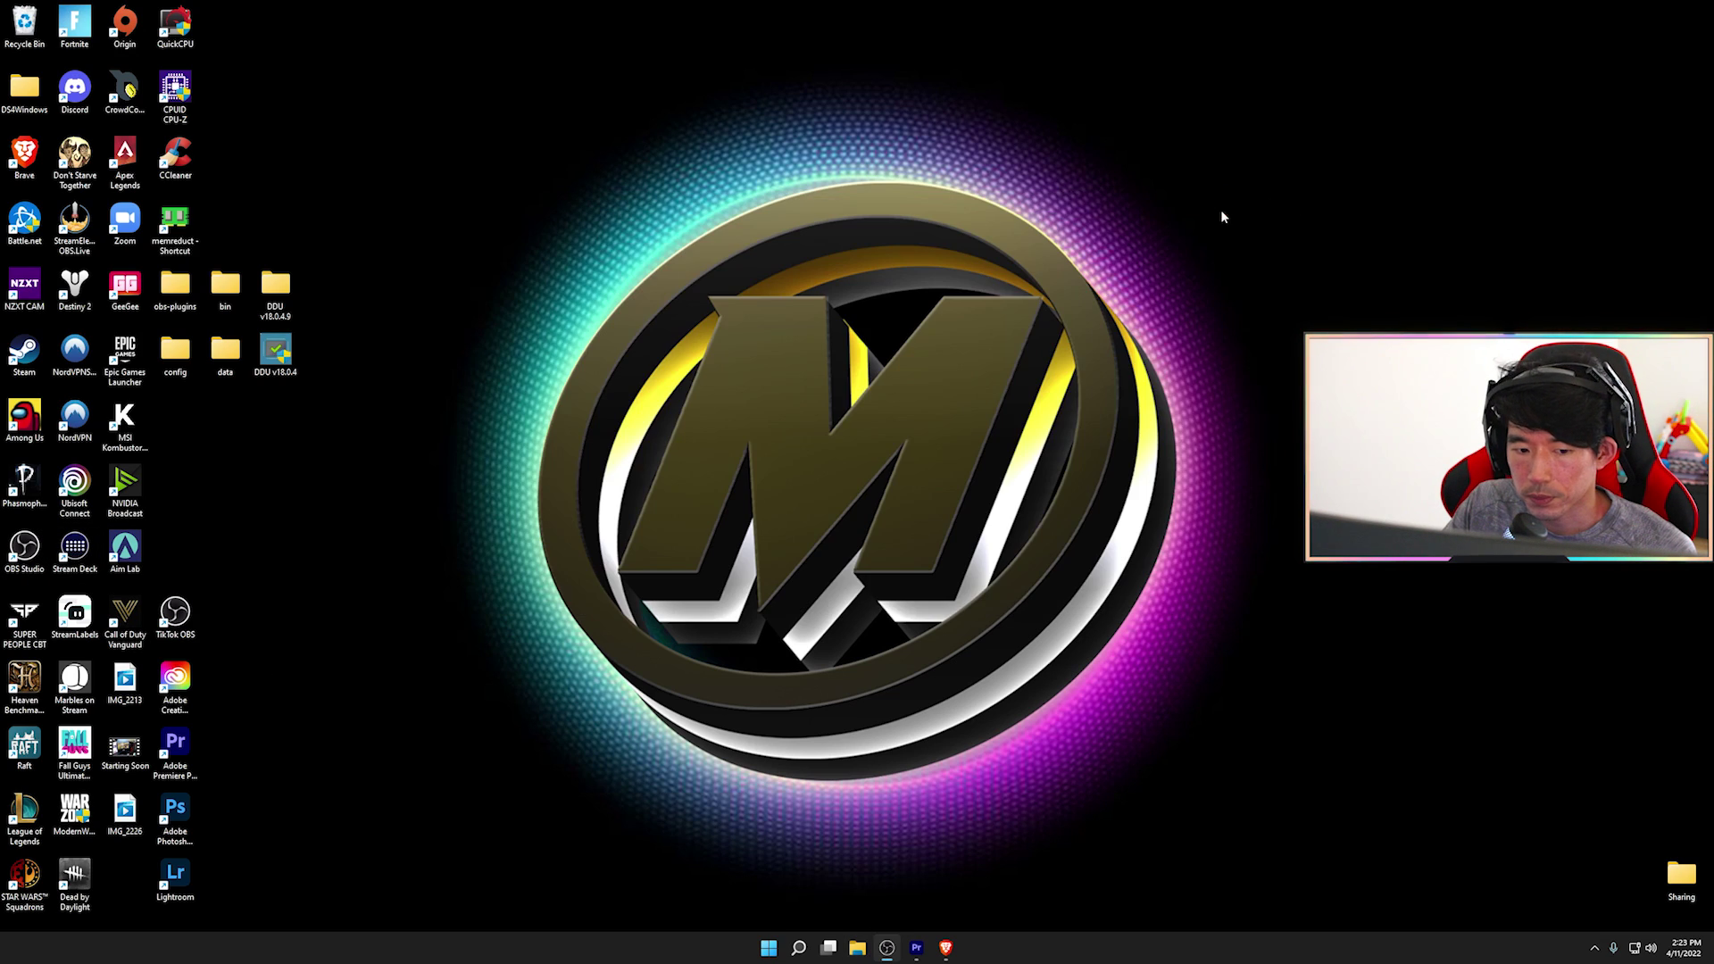
left_click(857, 947)
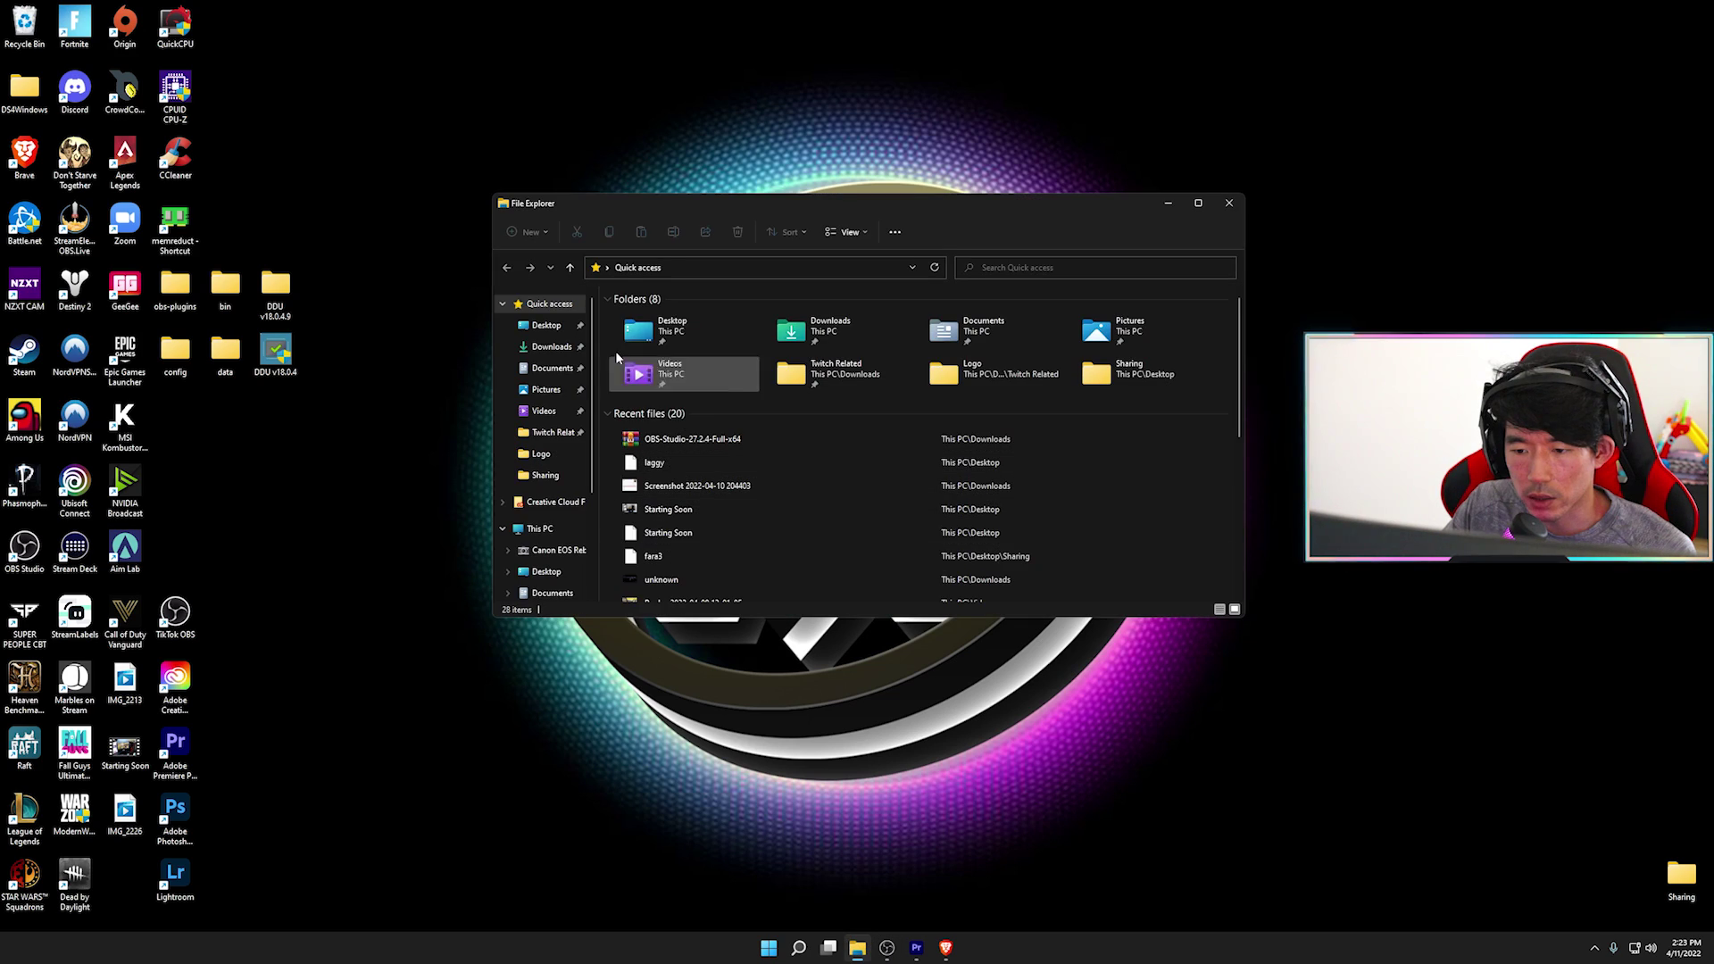
left_click(549, 346)
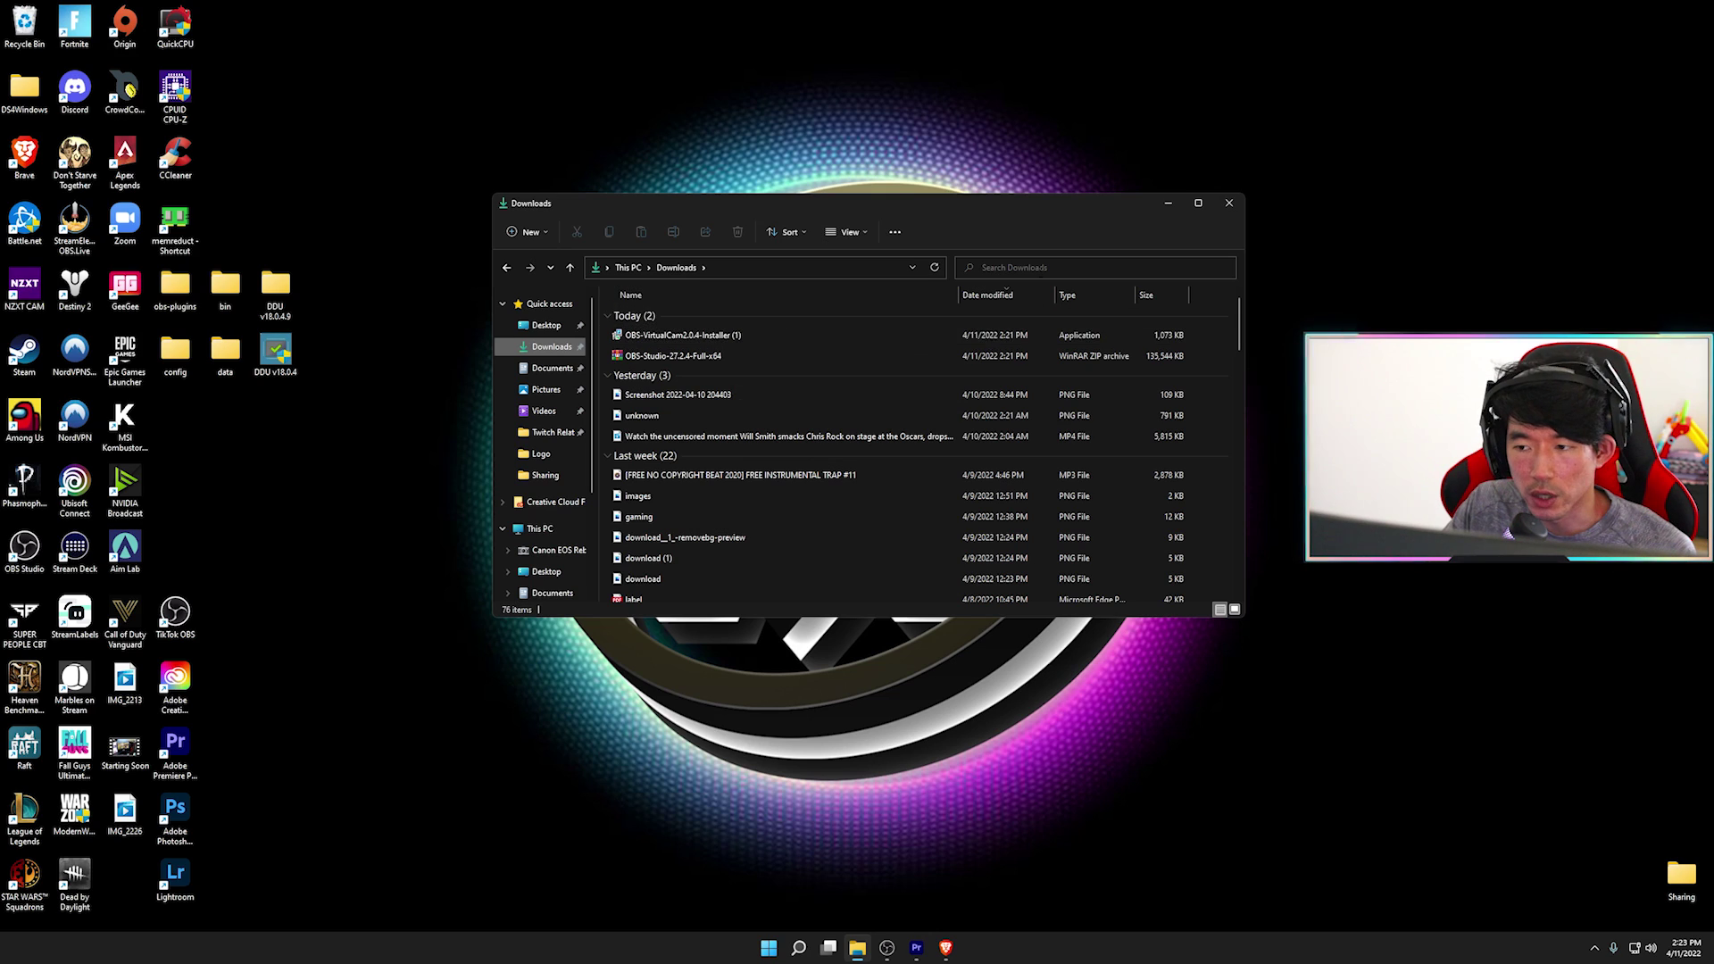
left_click(1239, 208)
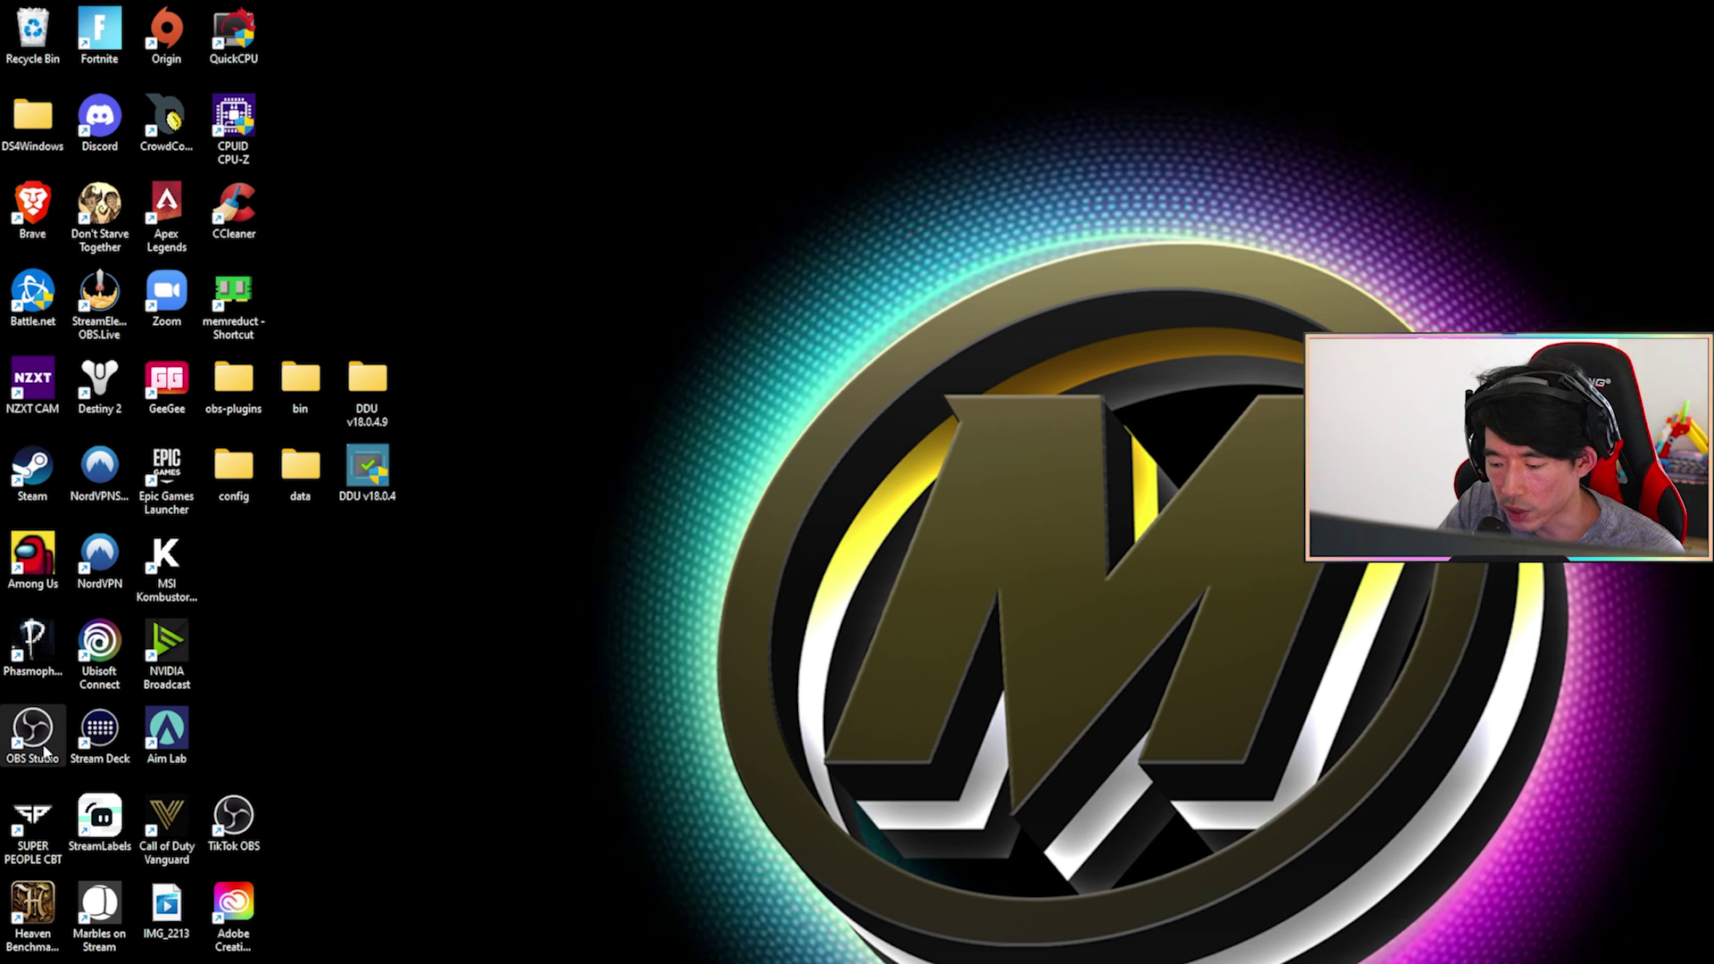
Launch OBS Studio, dismiss the already-running warning, and bring up the Display Capture source's actions
double_click(45, 753)
left_click(1227, 650)
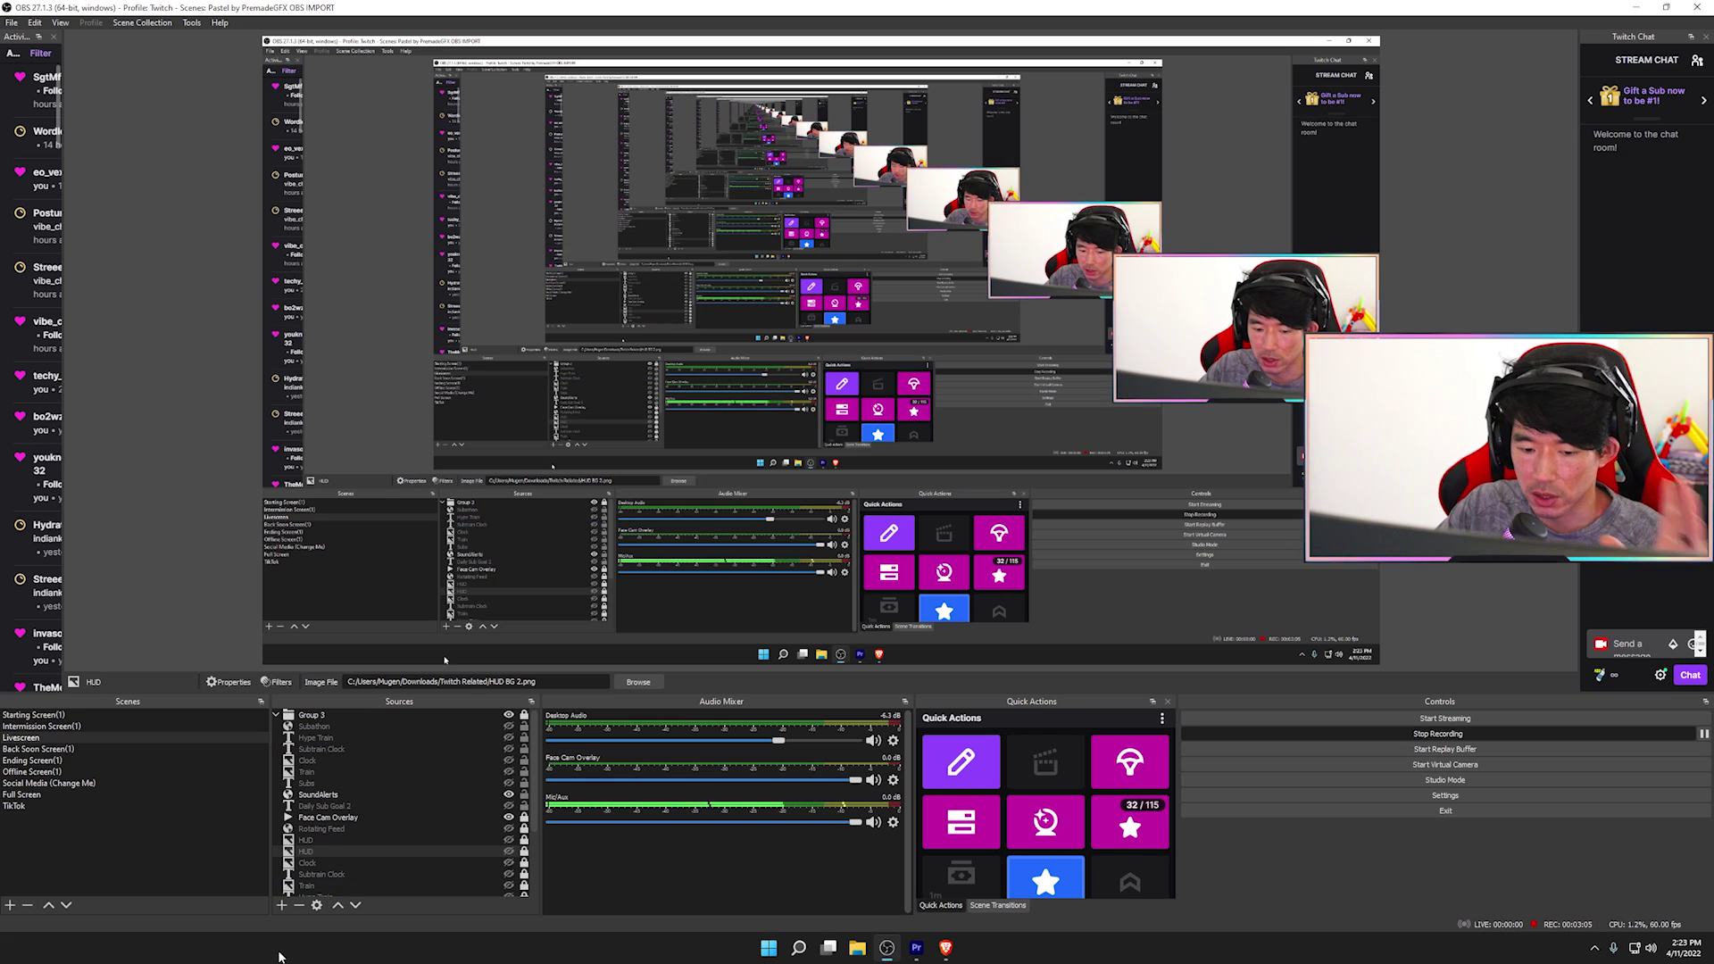
scroll(461, 812, "down", 3)
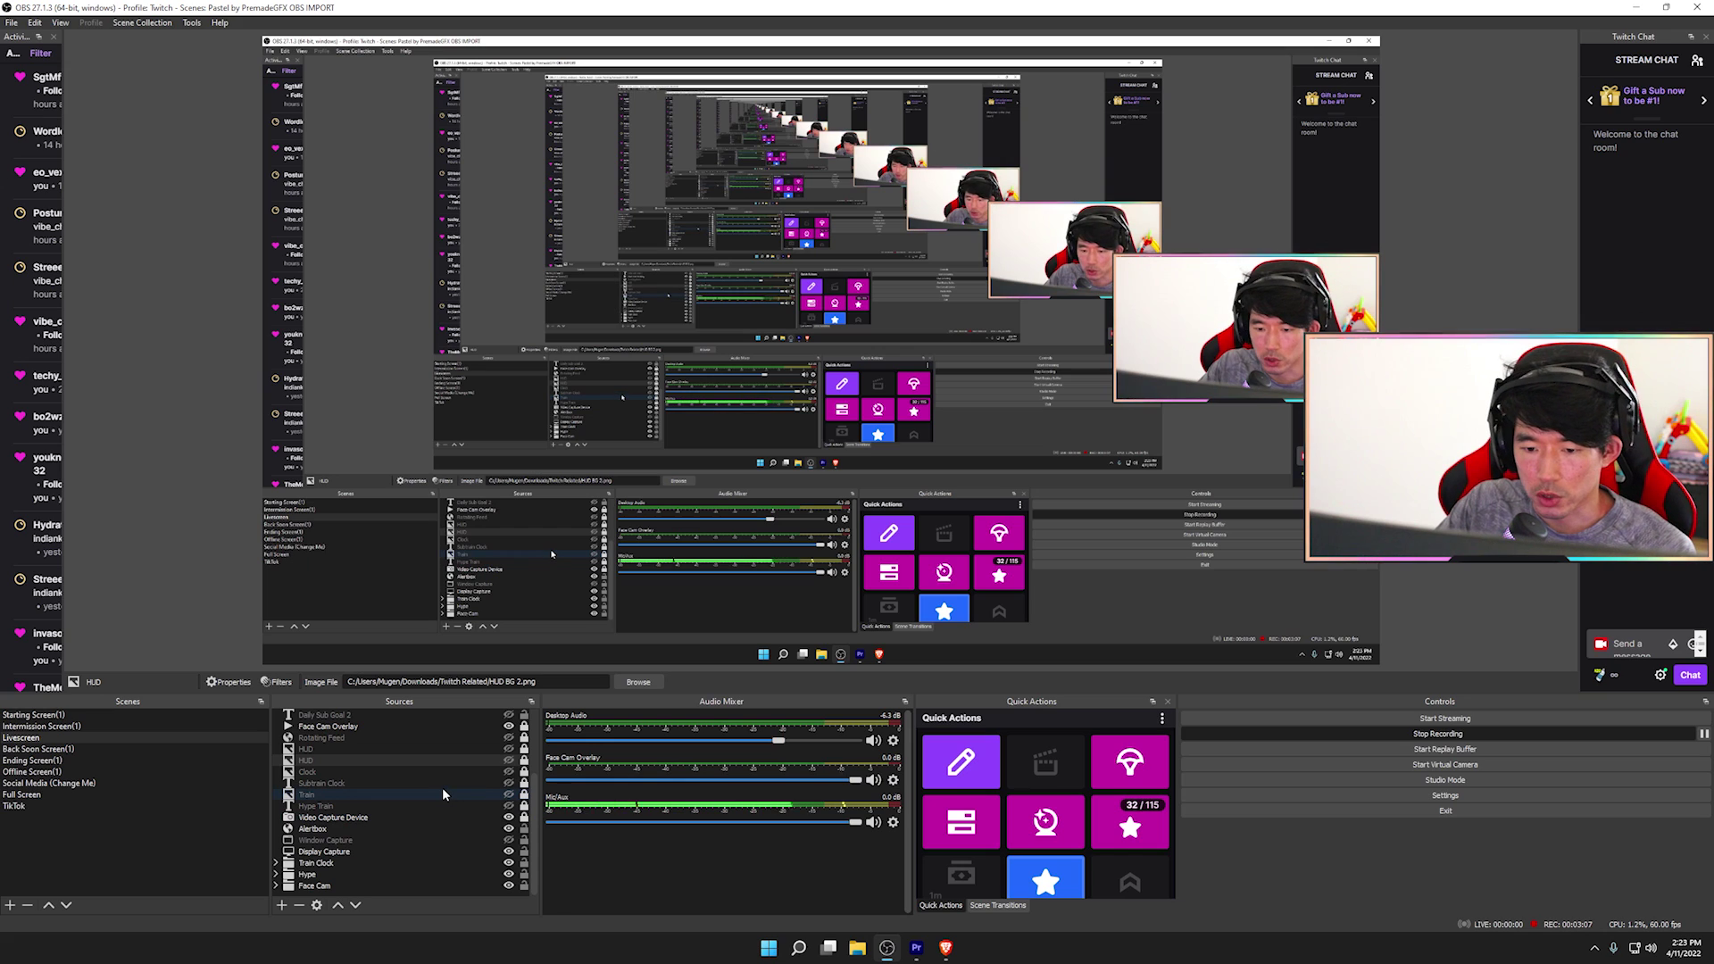
right_click(314, 855)
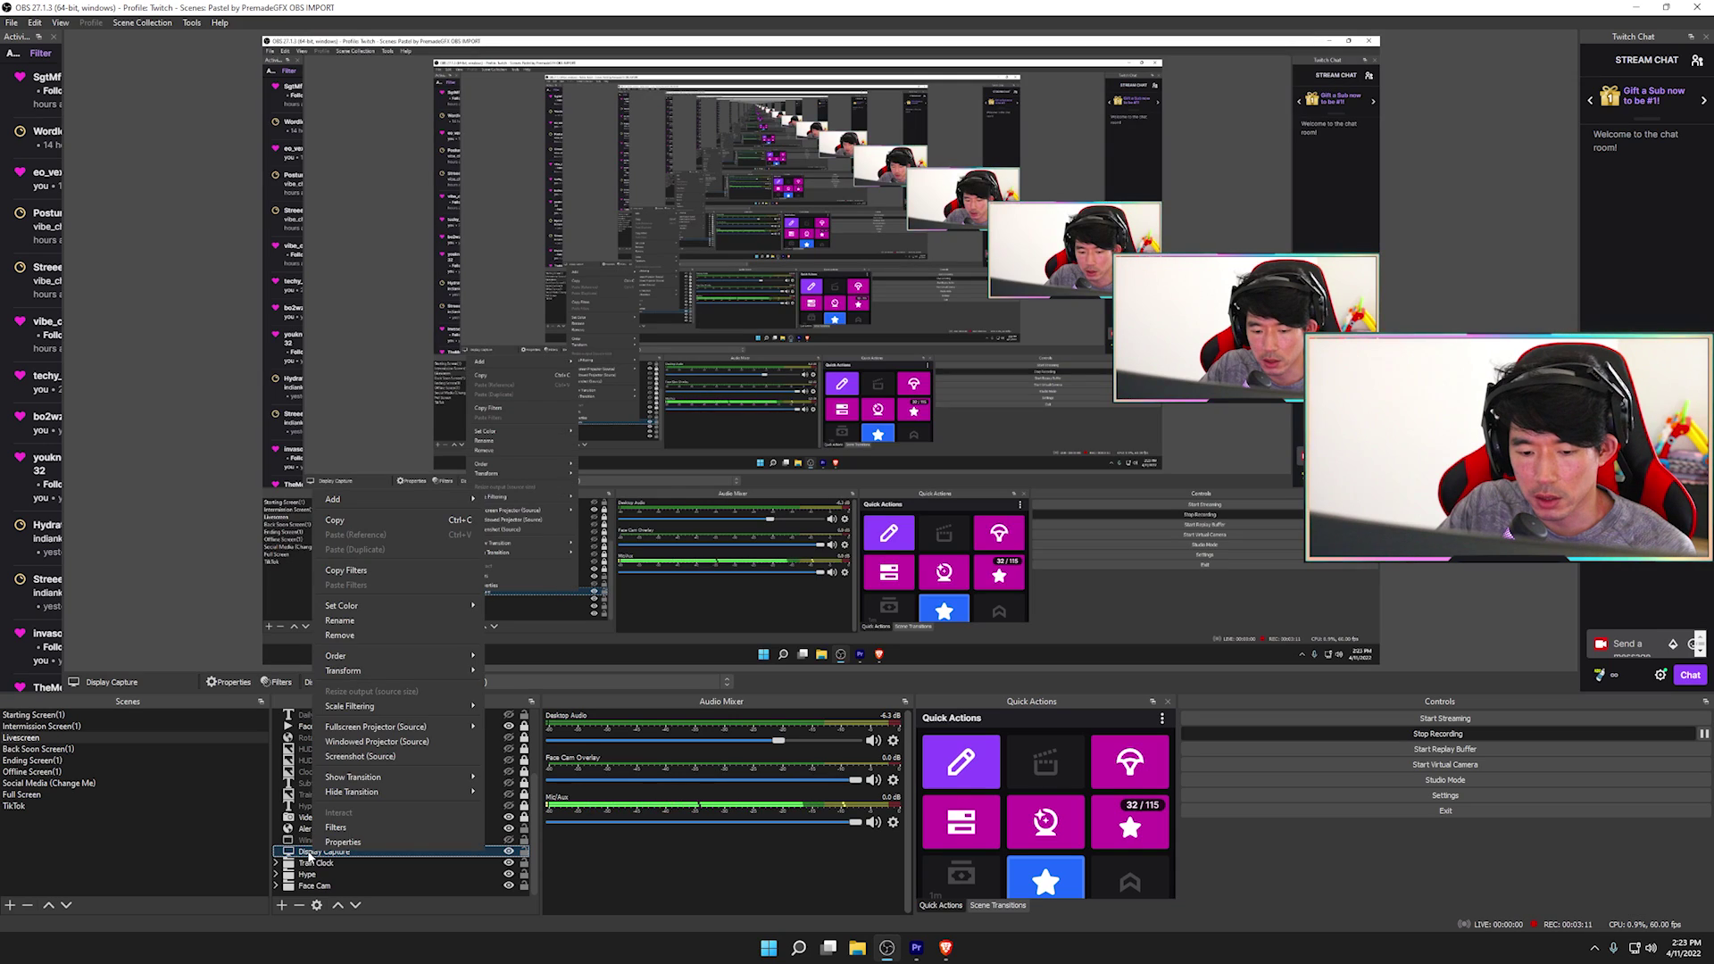
Start the Display Capture's VirtualCam filter with Target Camera OBS-Camera3
left_click(349, 828)
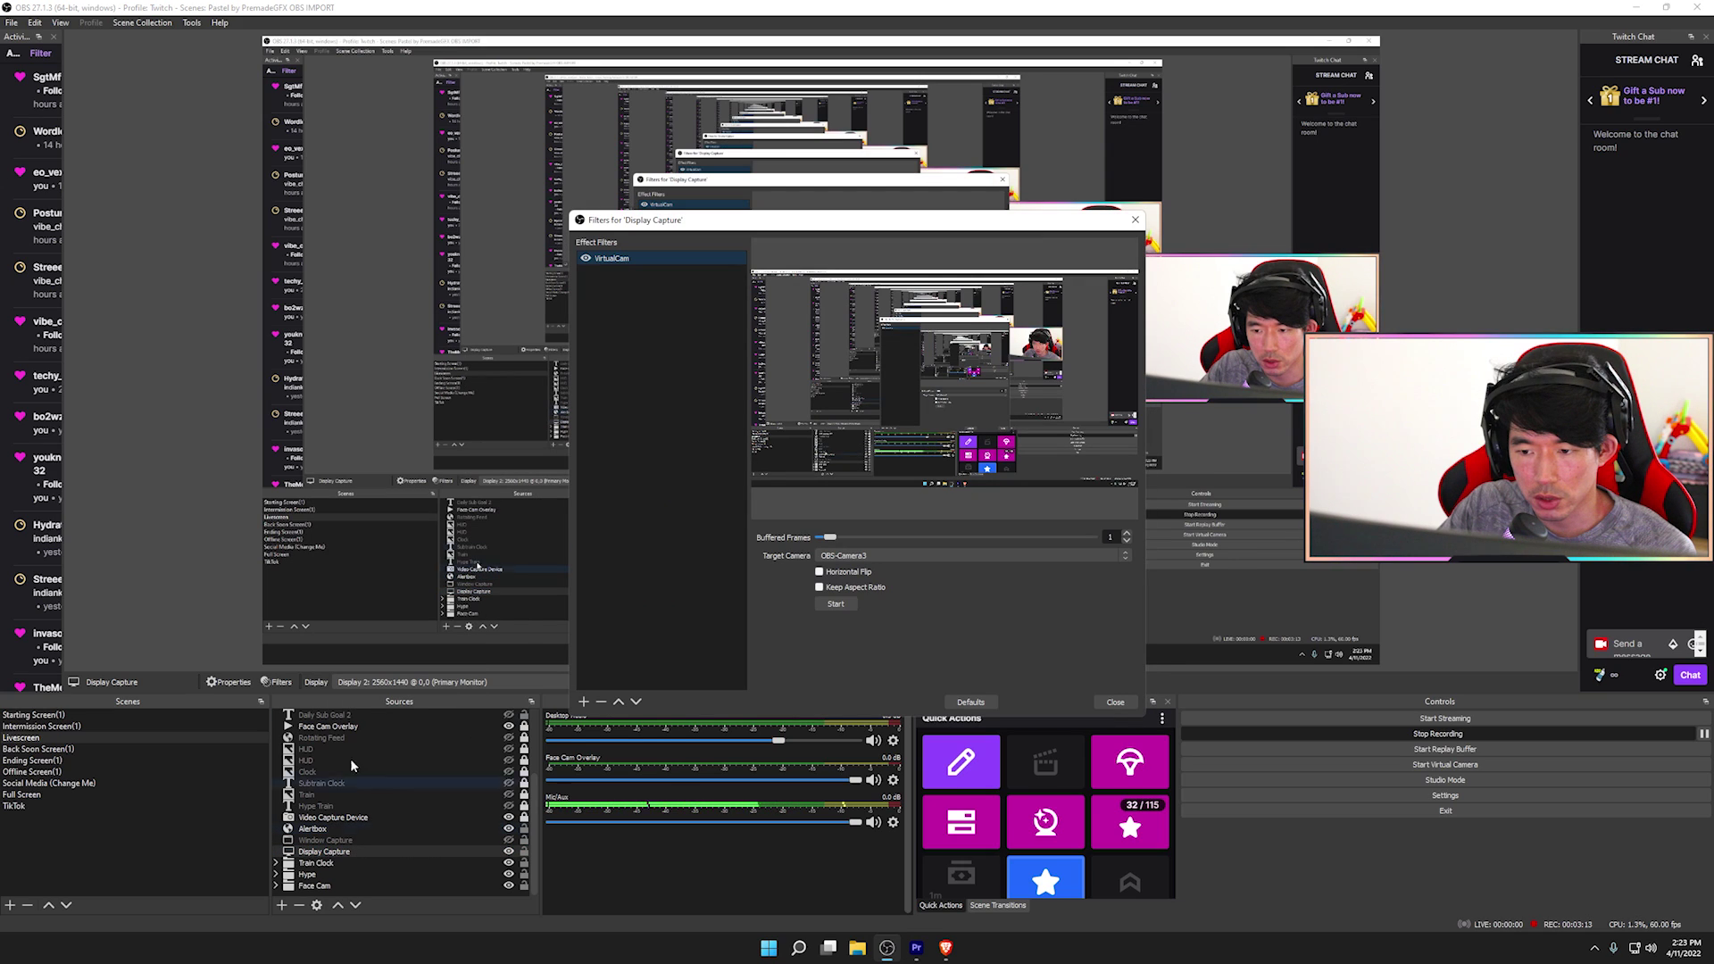
left_click_drag(639, 229, 267, 184)
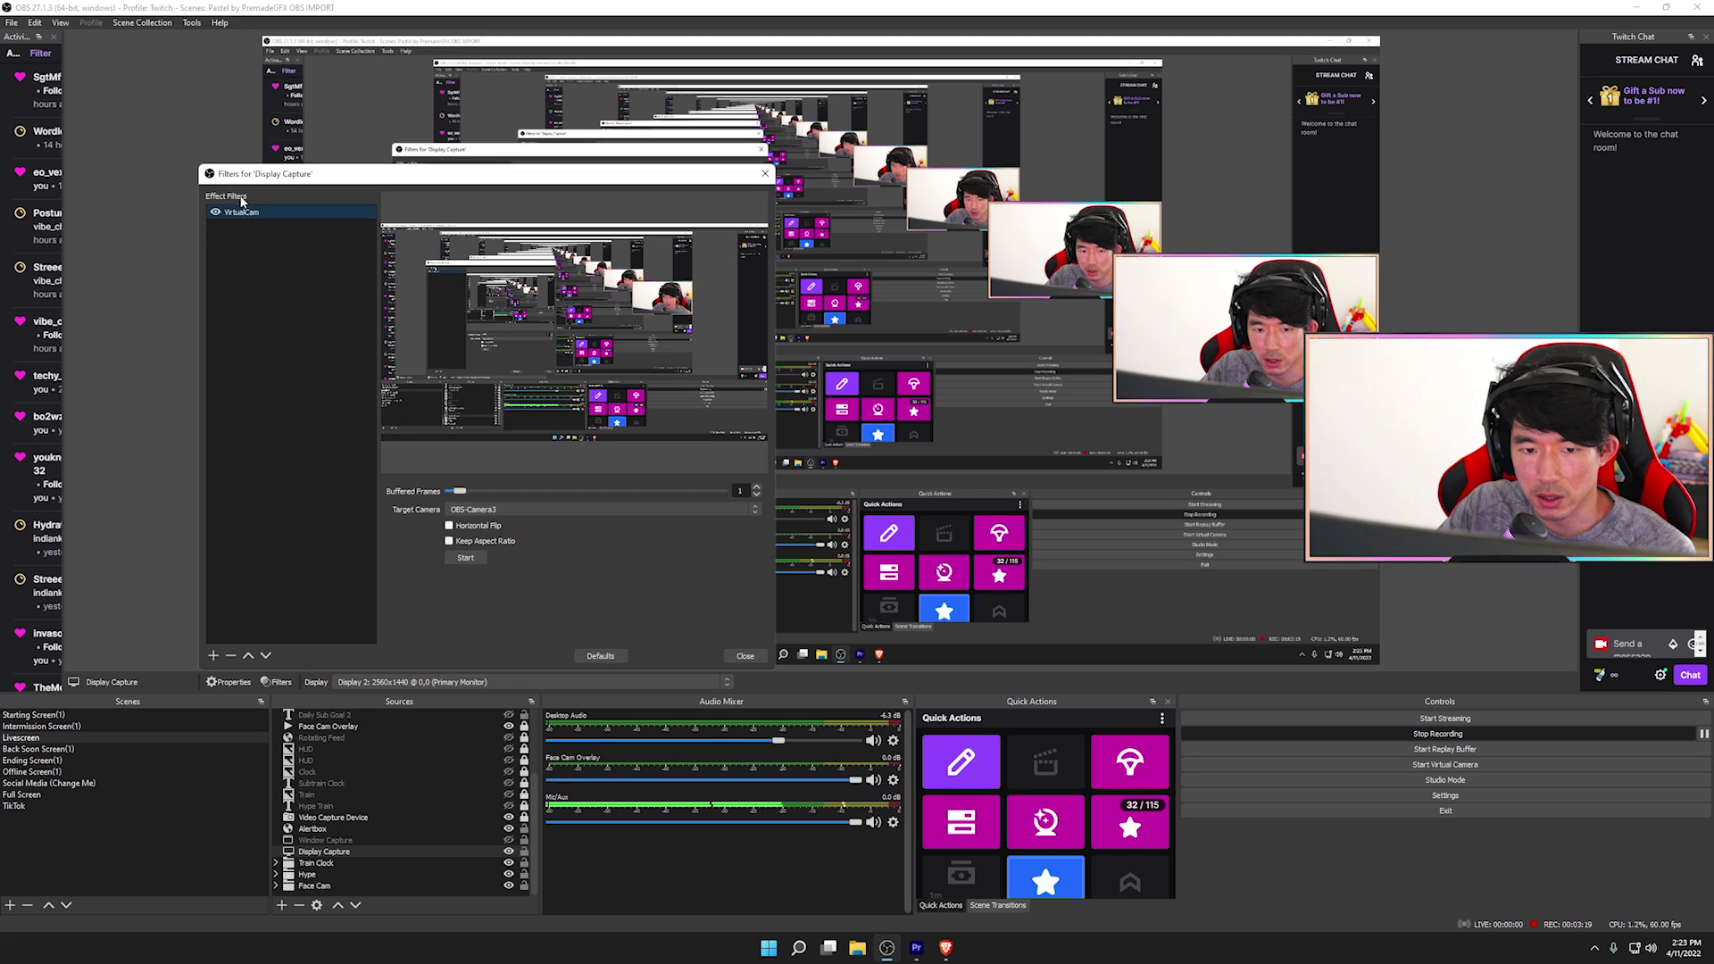
left_click(214, 657)
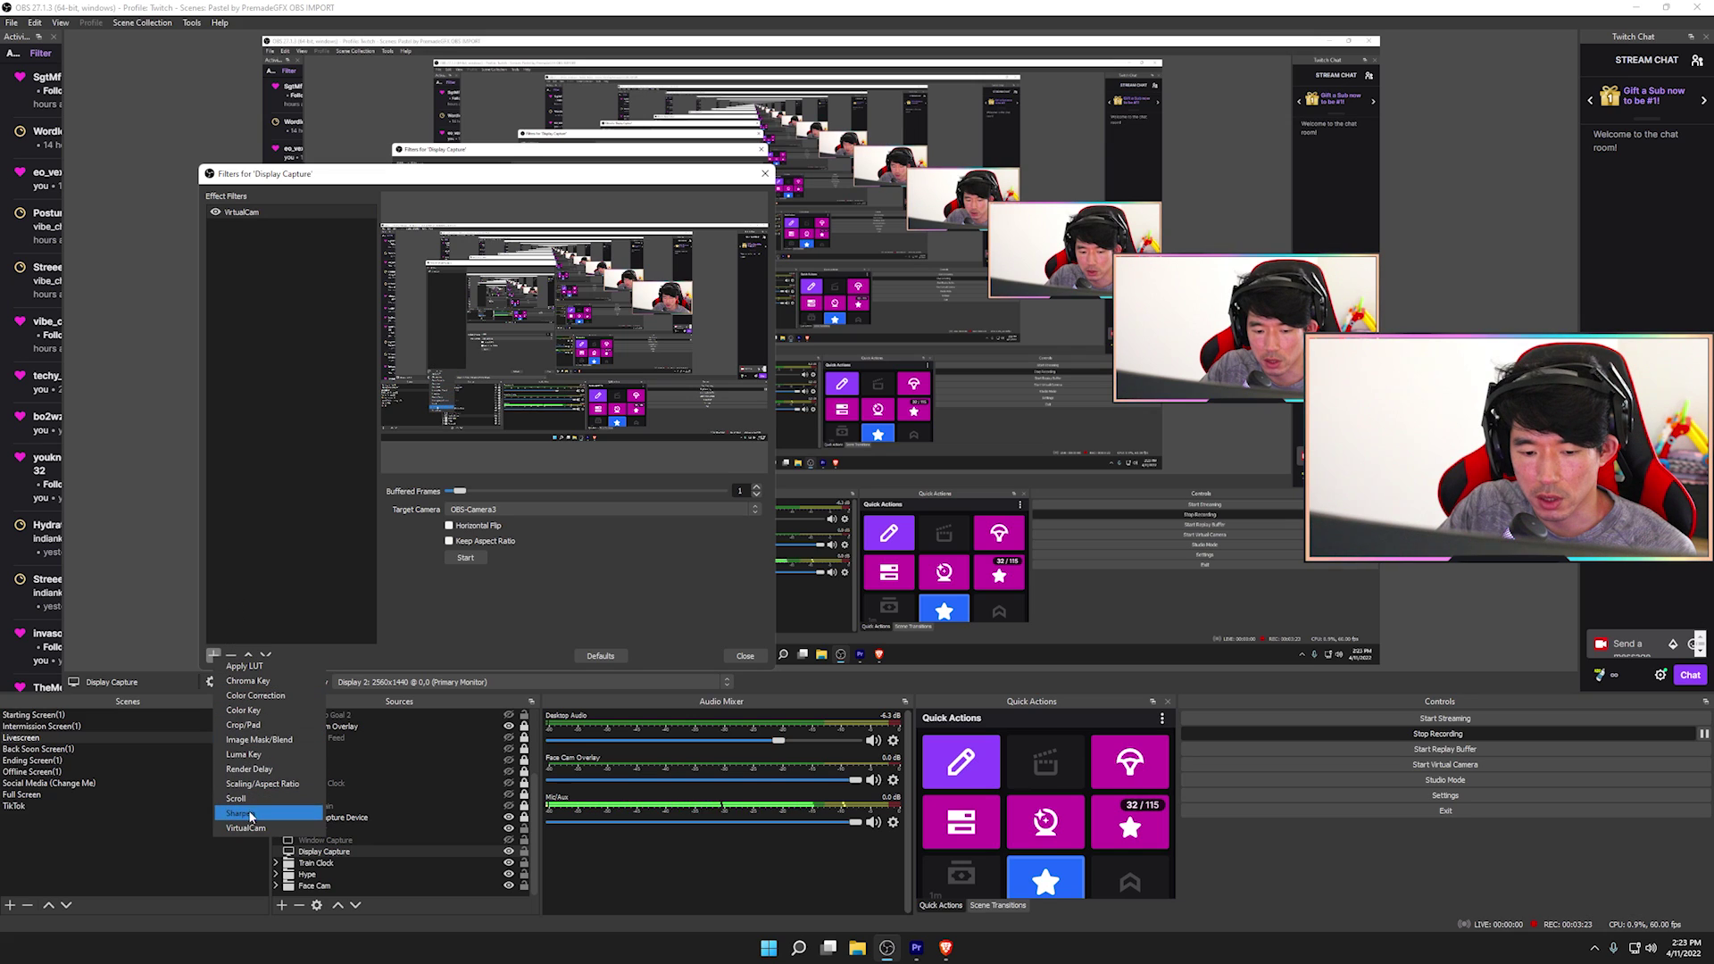
key("Escape")
left_click(247, 215)
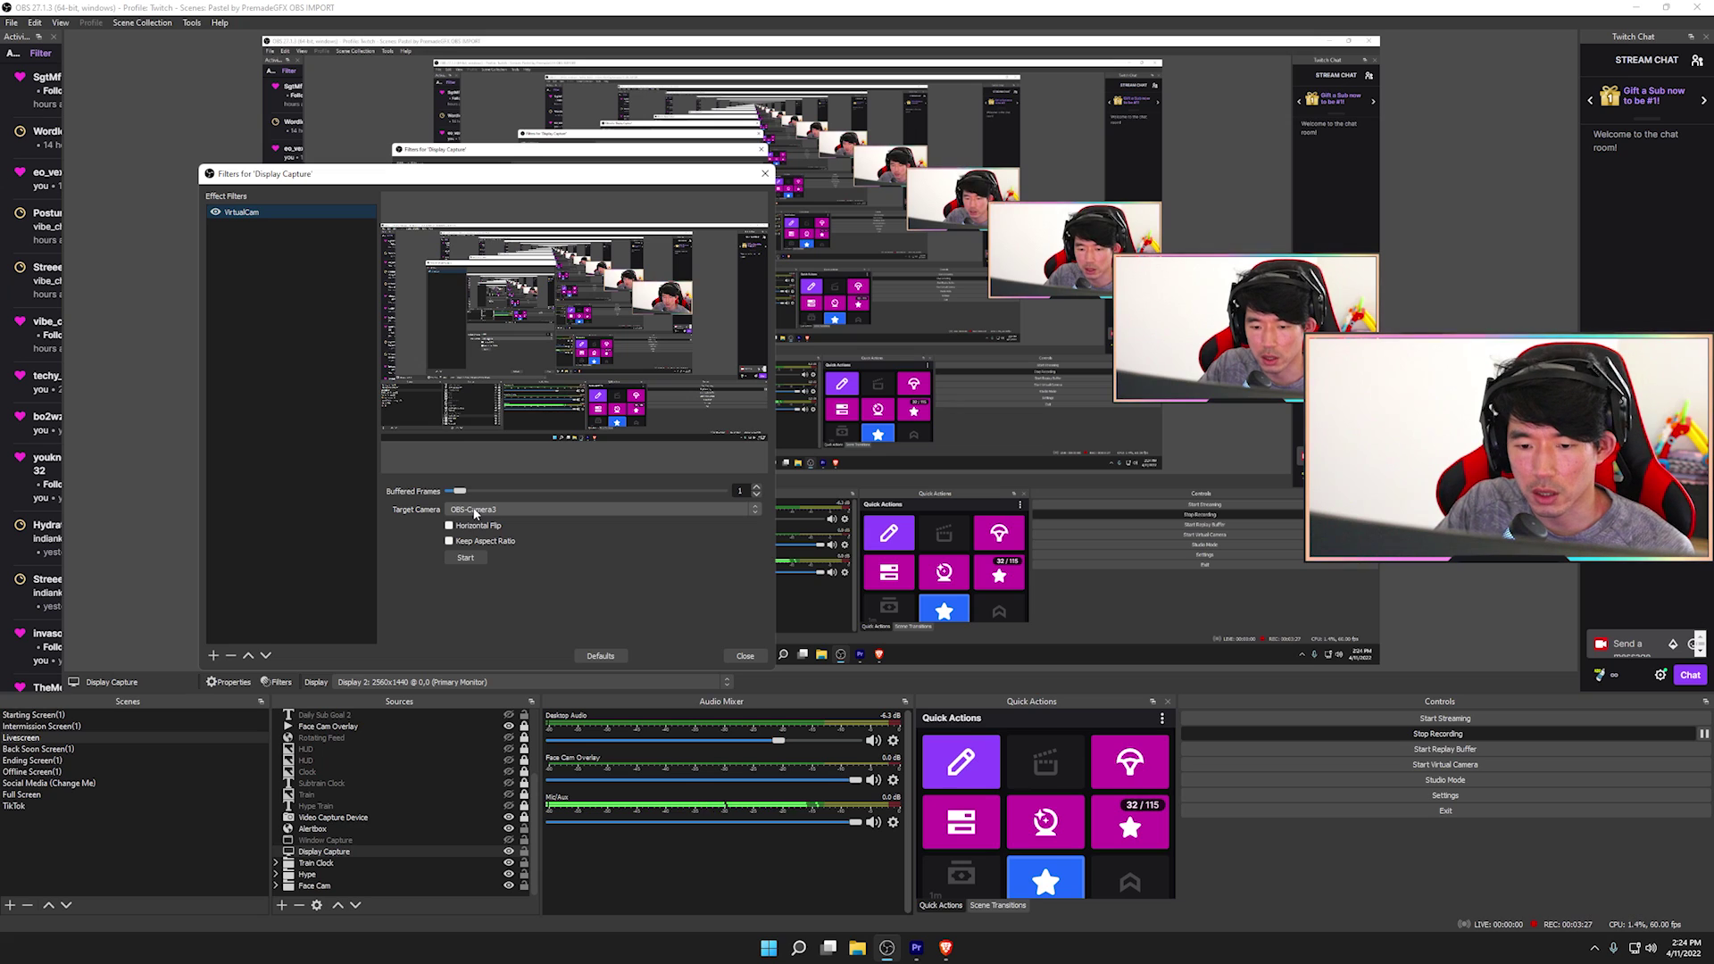
left_click(477, 512)
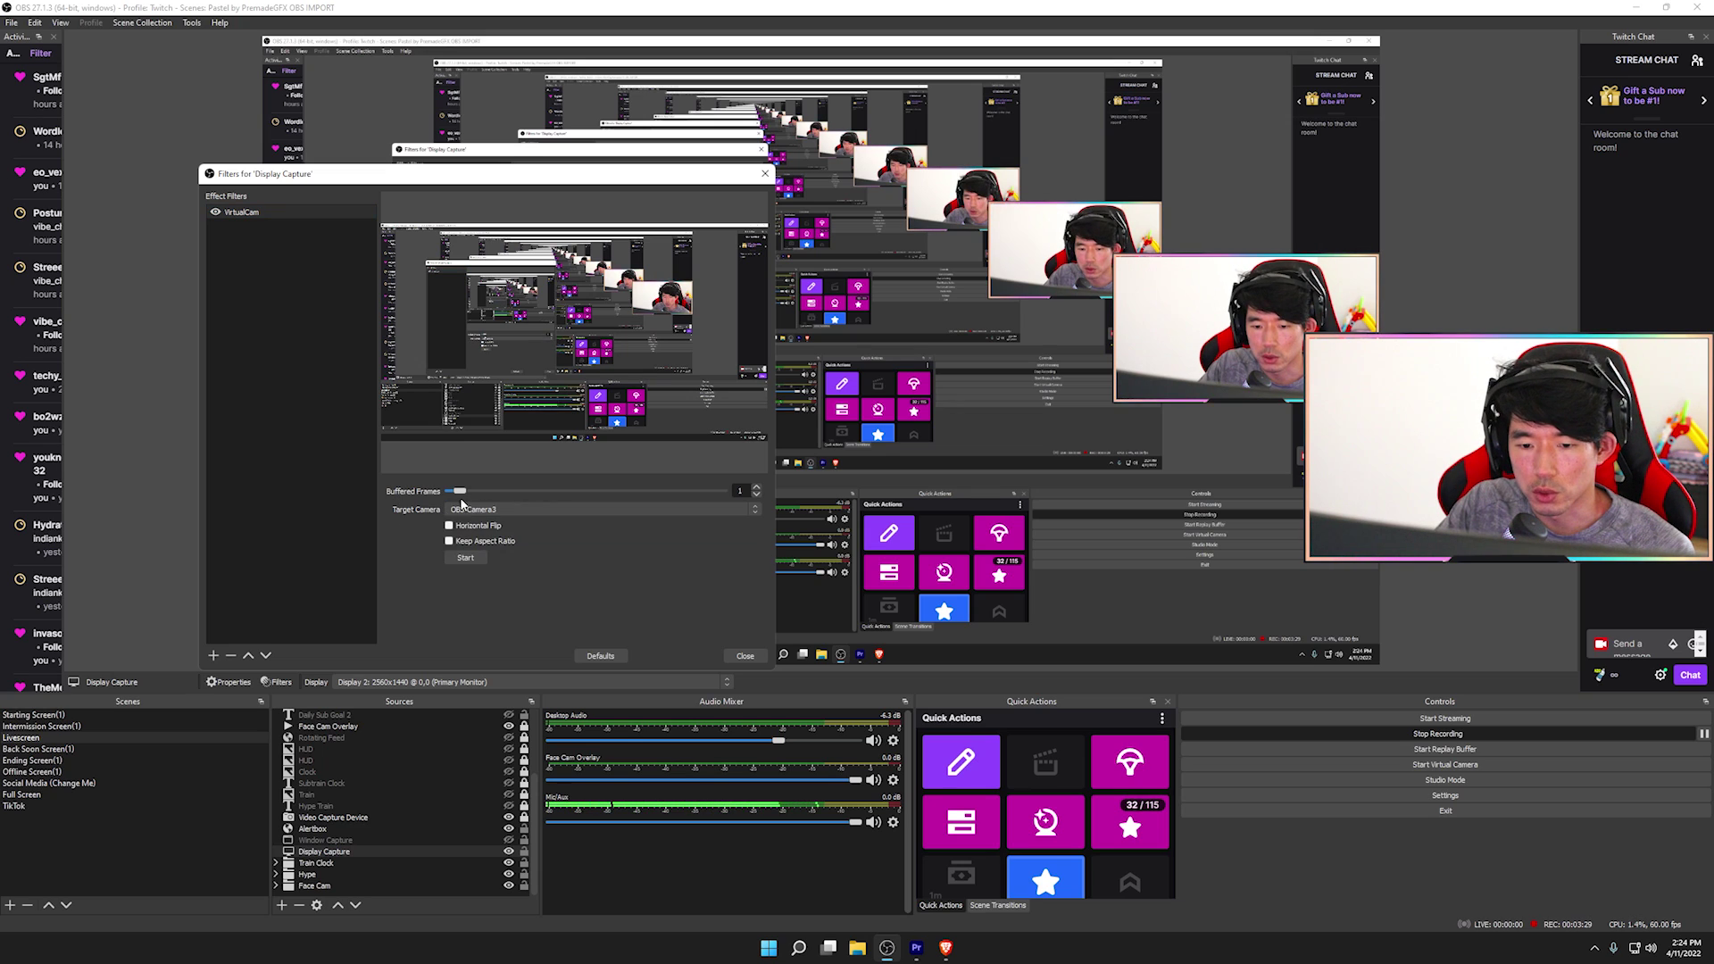
left_click(471, 509)
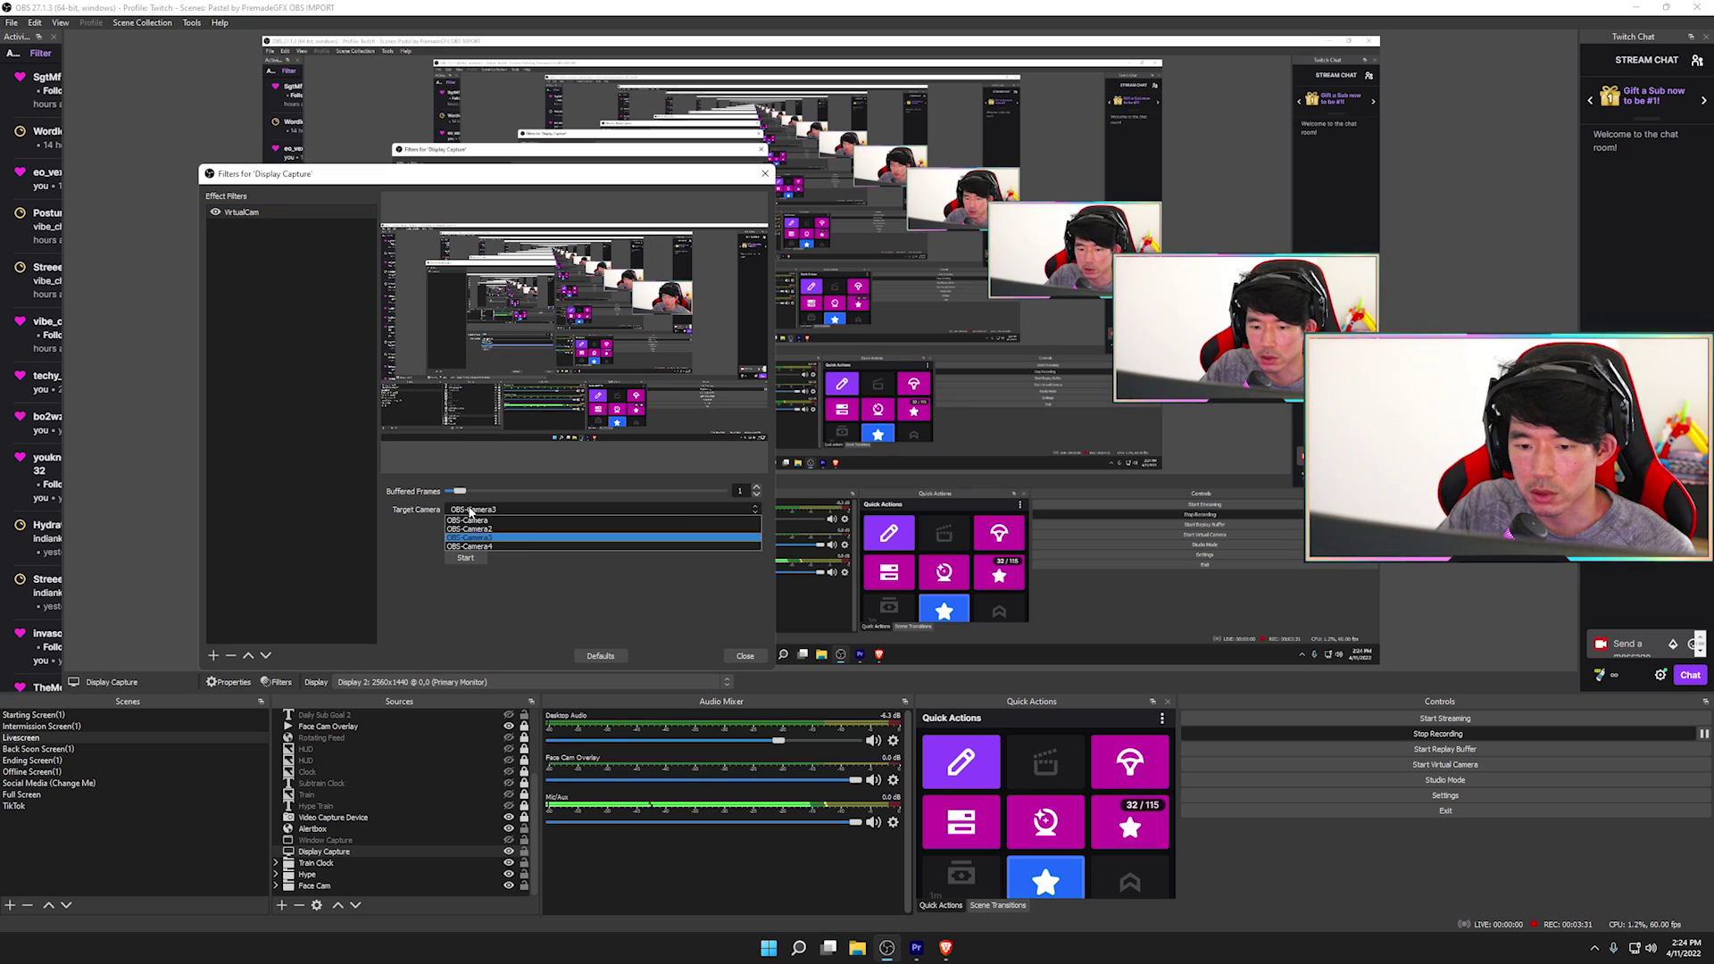
left_click(421, 549)
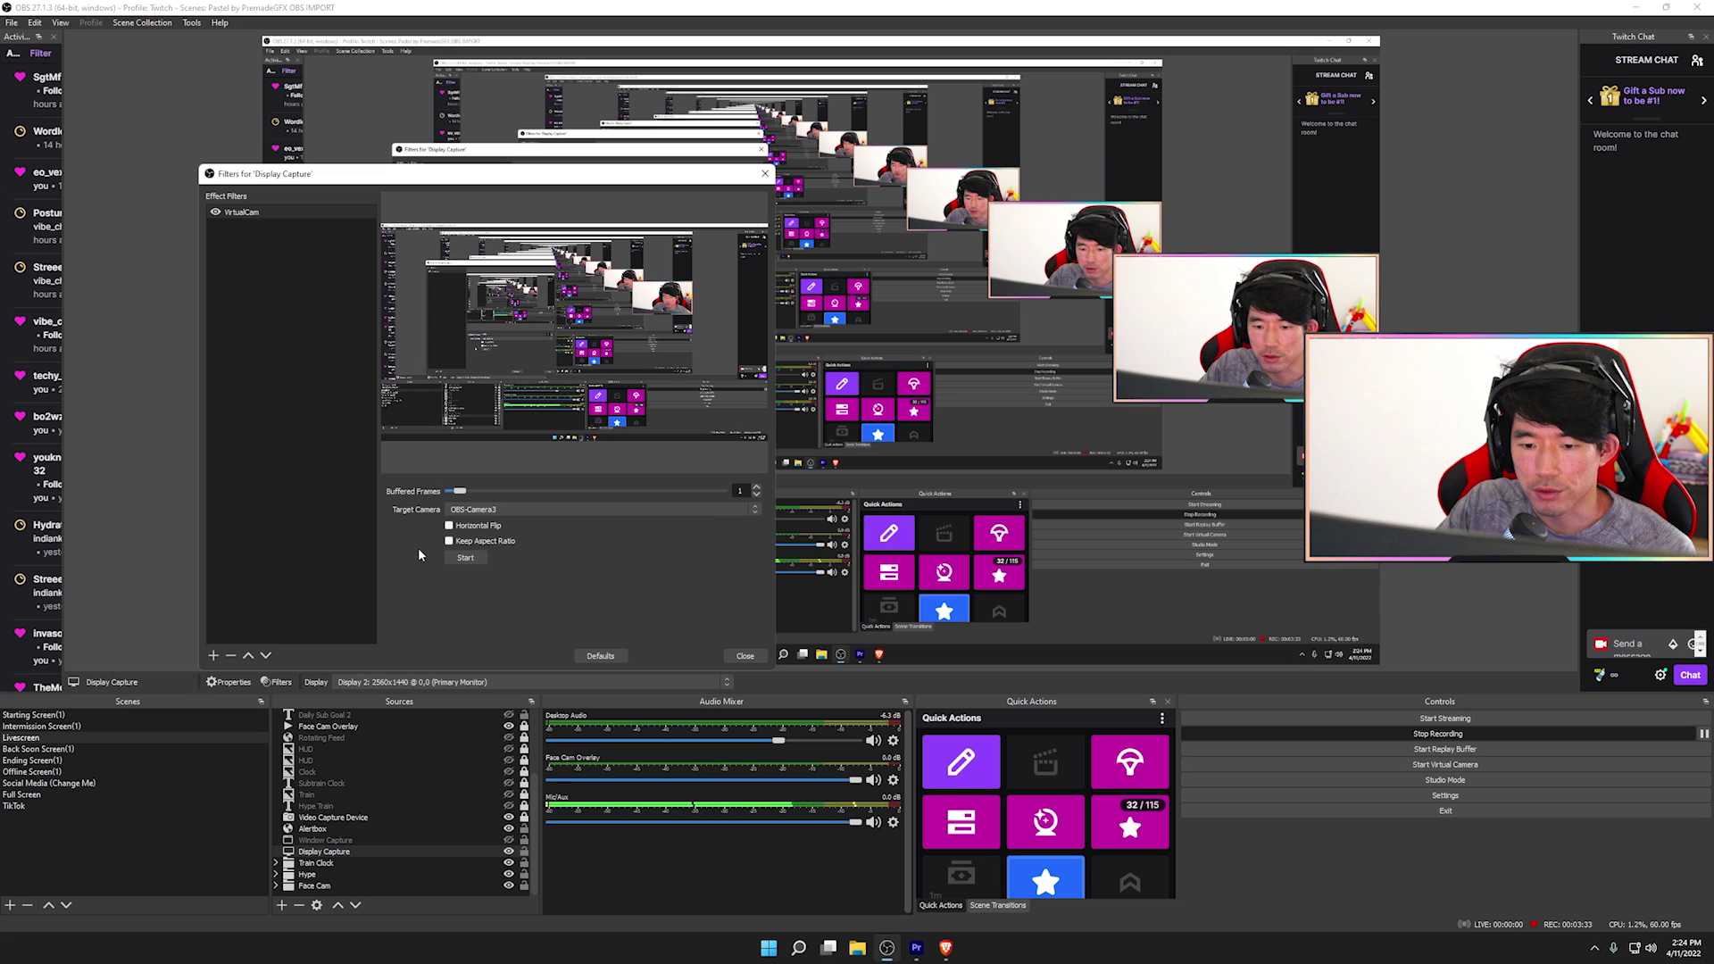
left_click(502, 509)
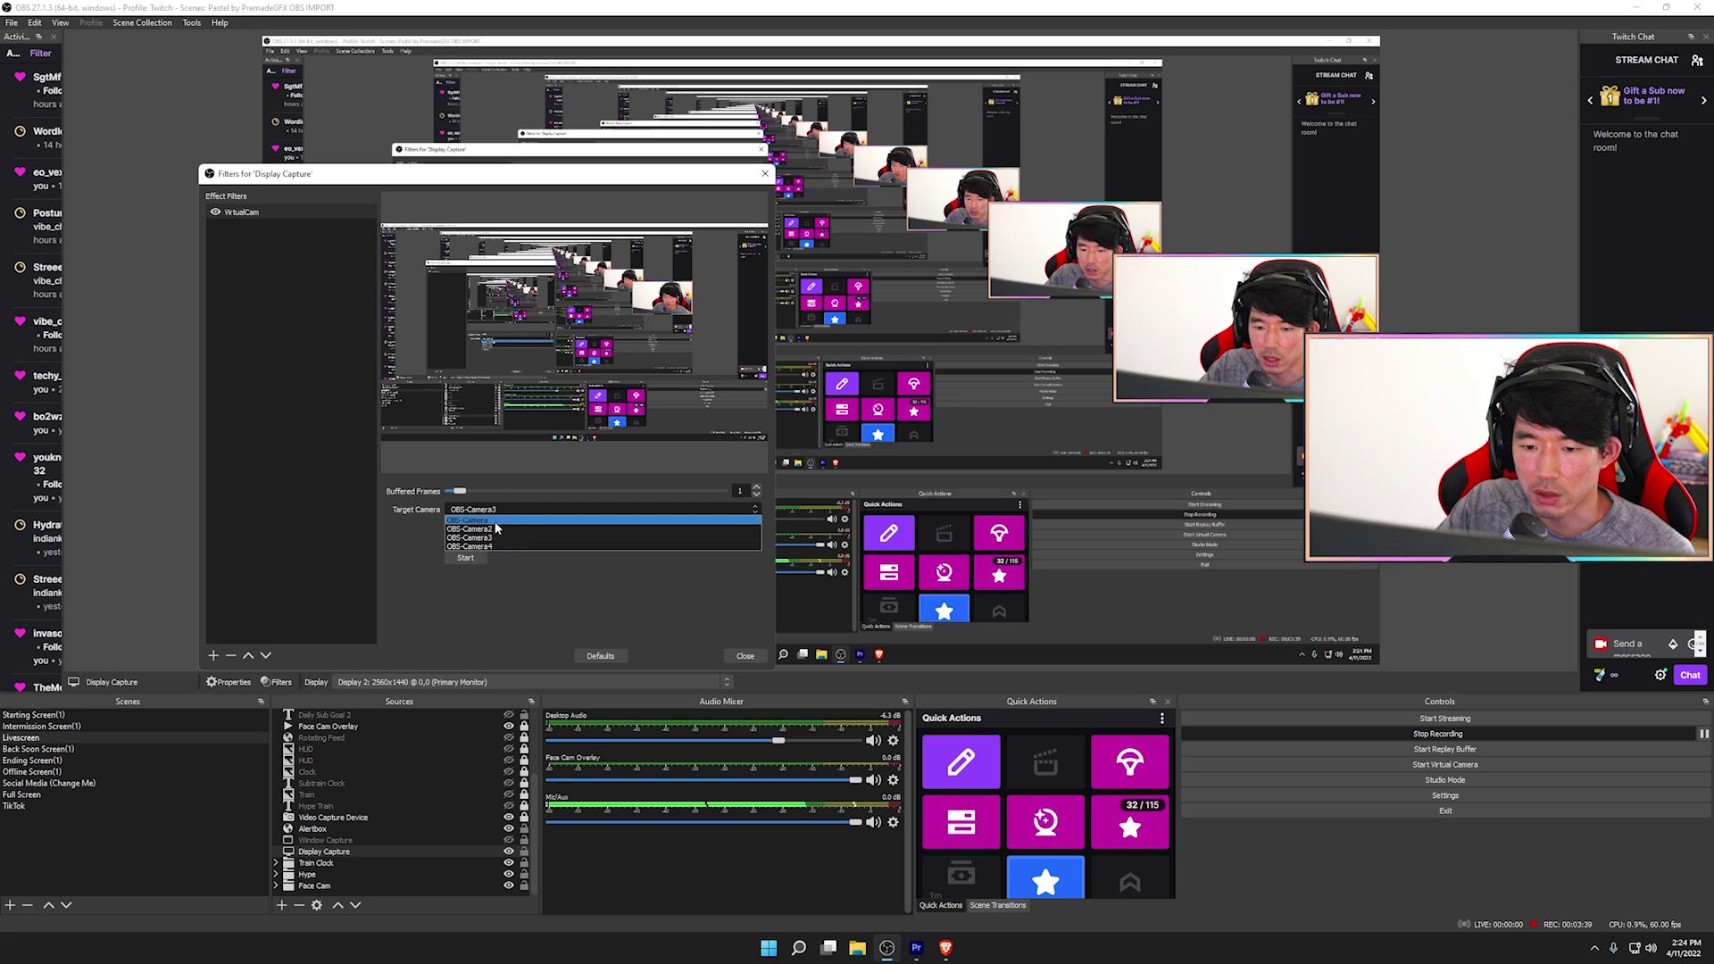
left_click(543, 622)
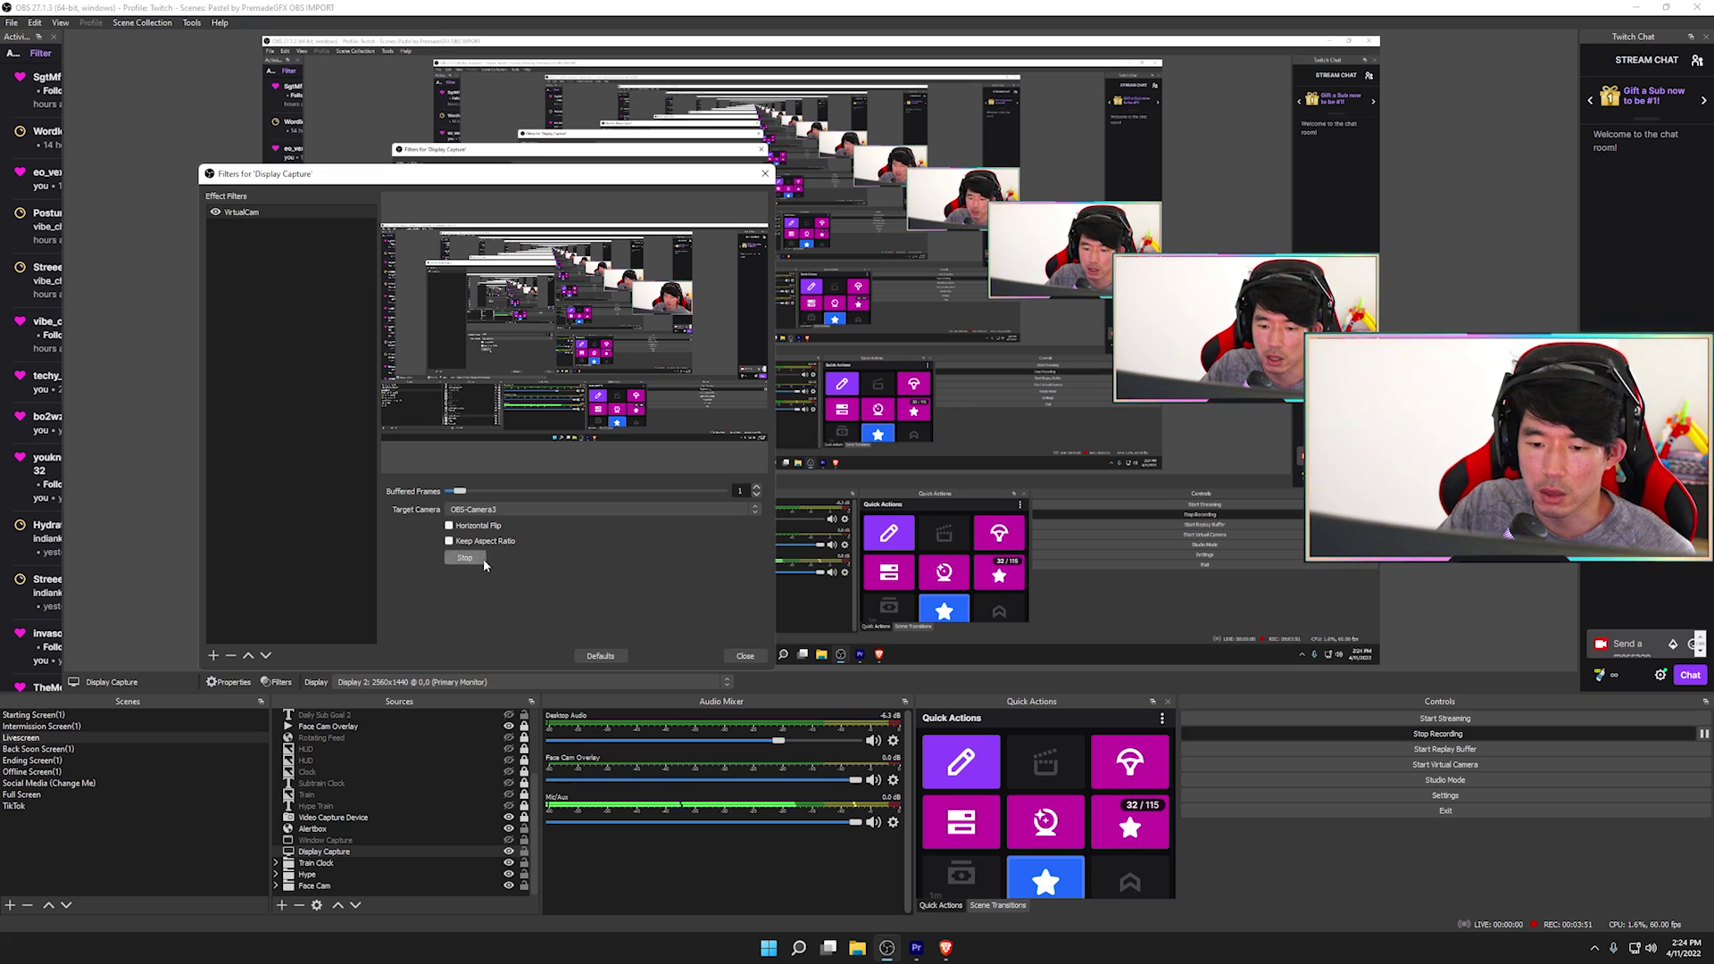
Close the Display Capture filters and open filters for the Video Capture Device source
left_click(754, 659)
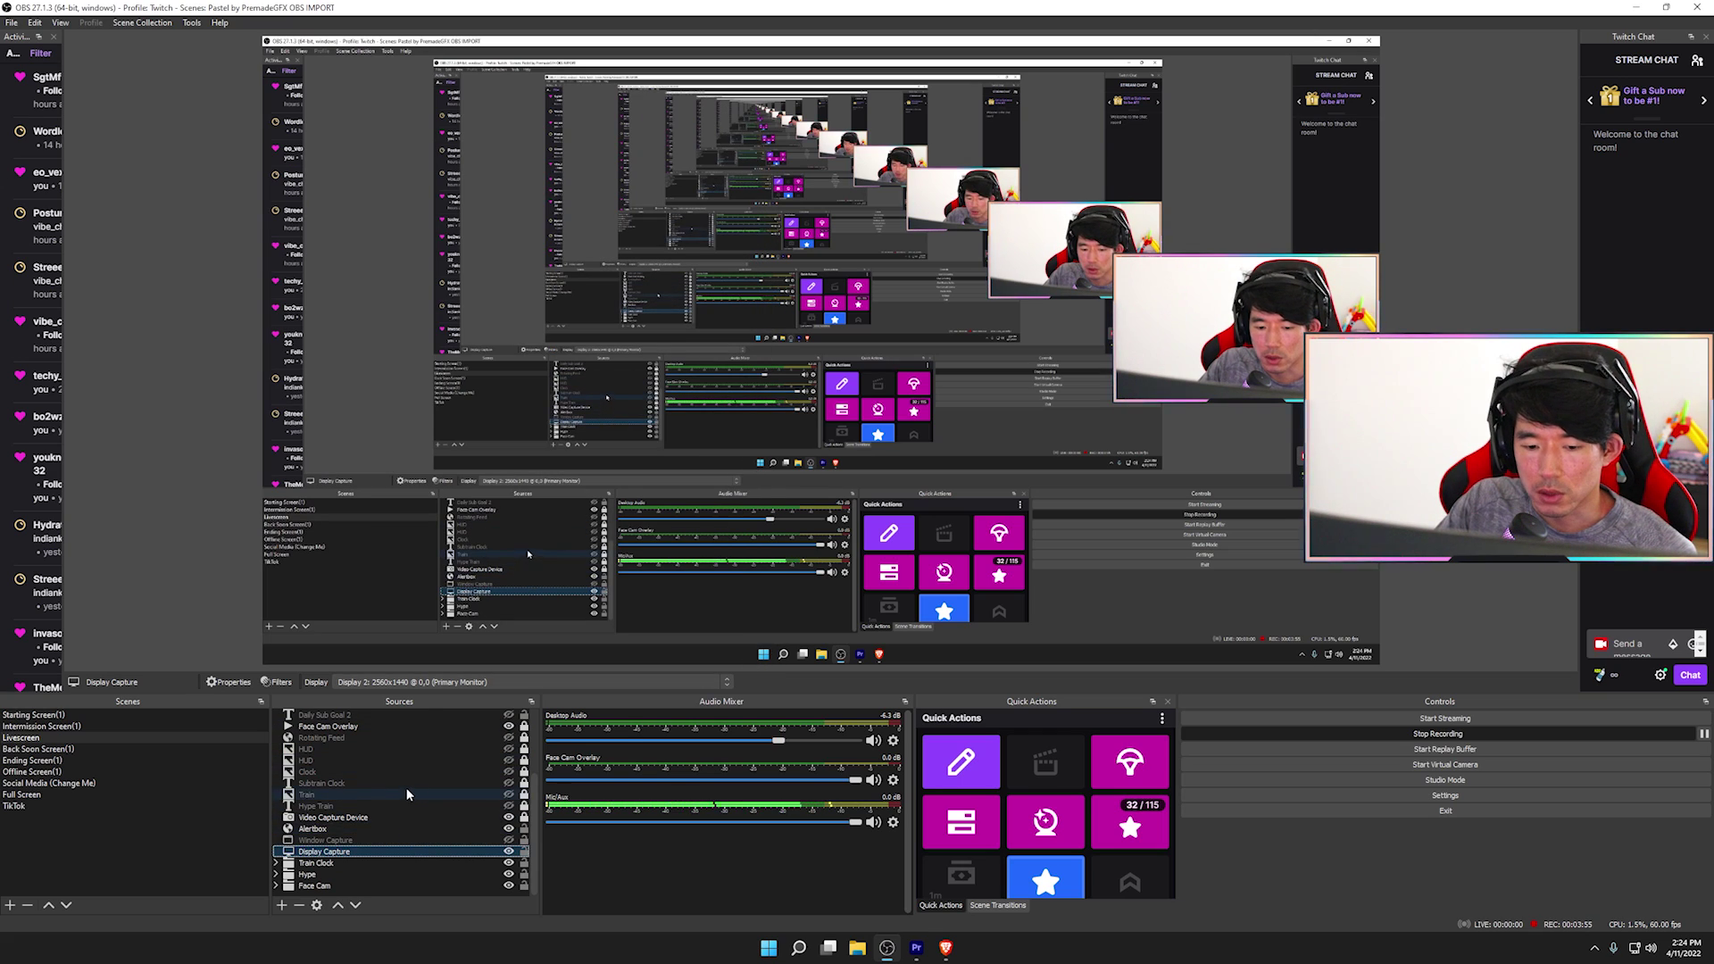
scroll(407, 794, "up", 3)
scroll(402, 800, "down", 2)
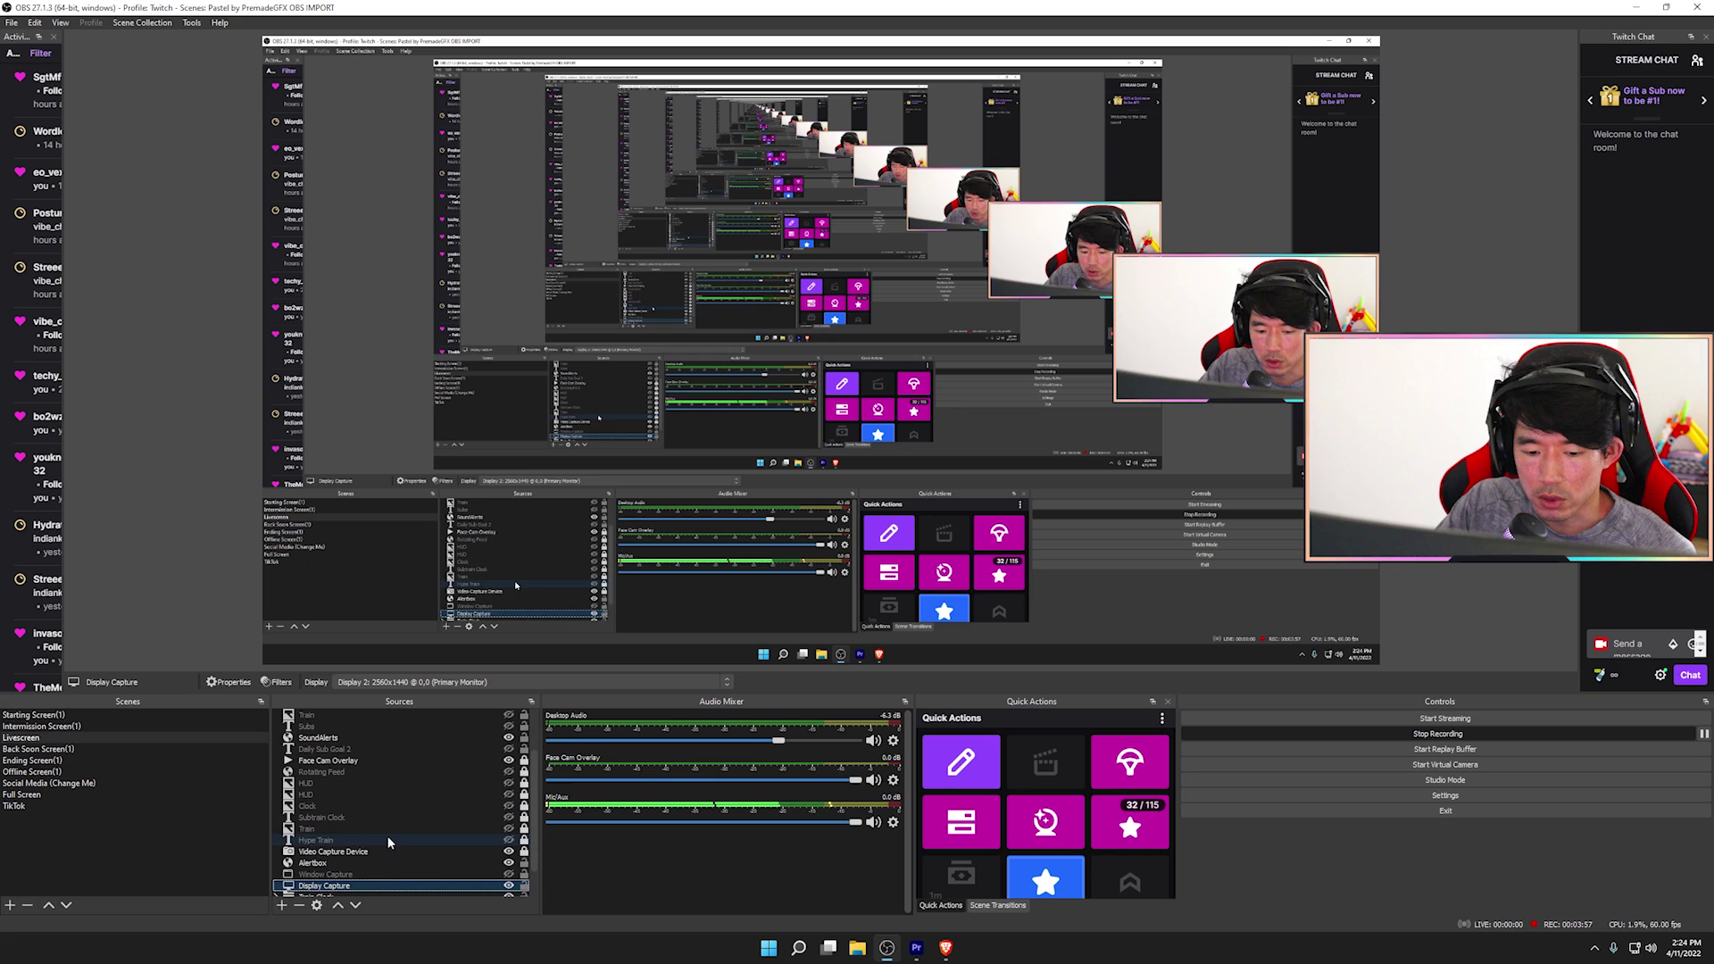
left_click(389, 849)
left_click(385, 818)
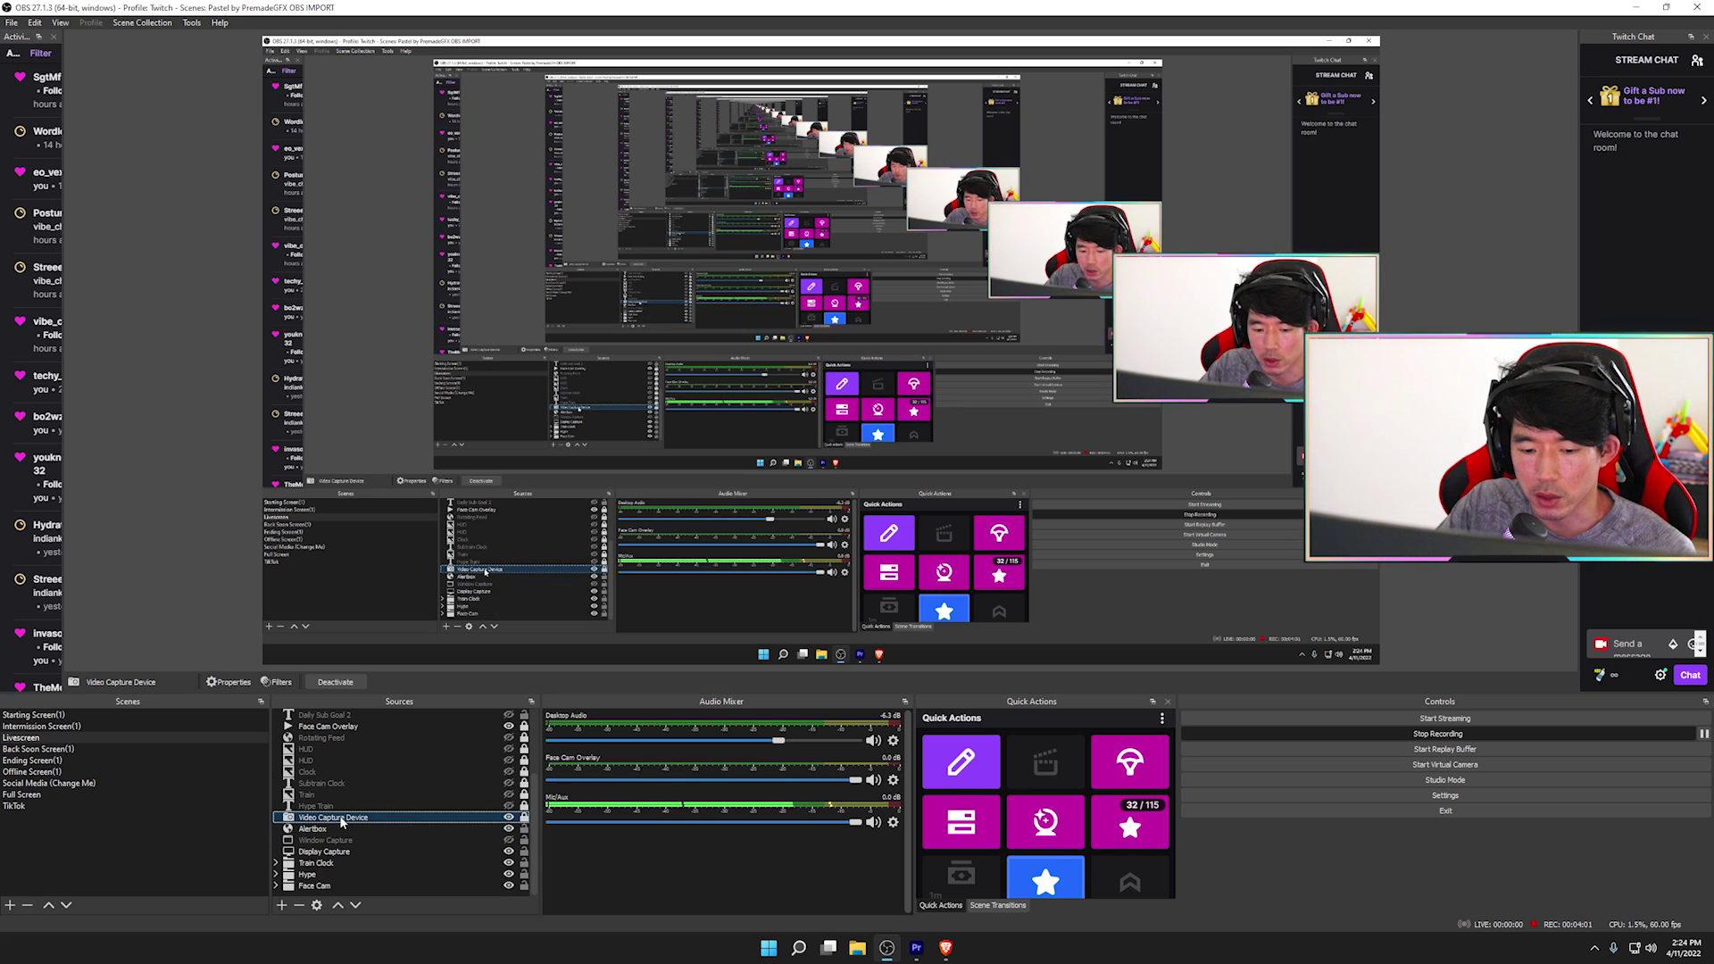
right_click(340, 822)
left_click(384, 795)
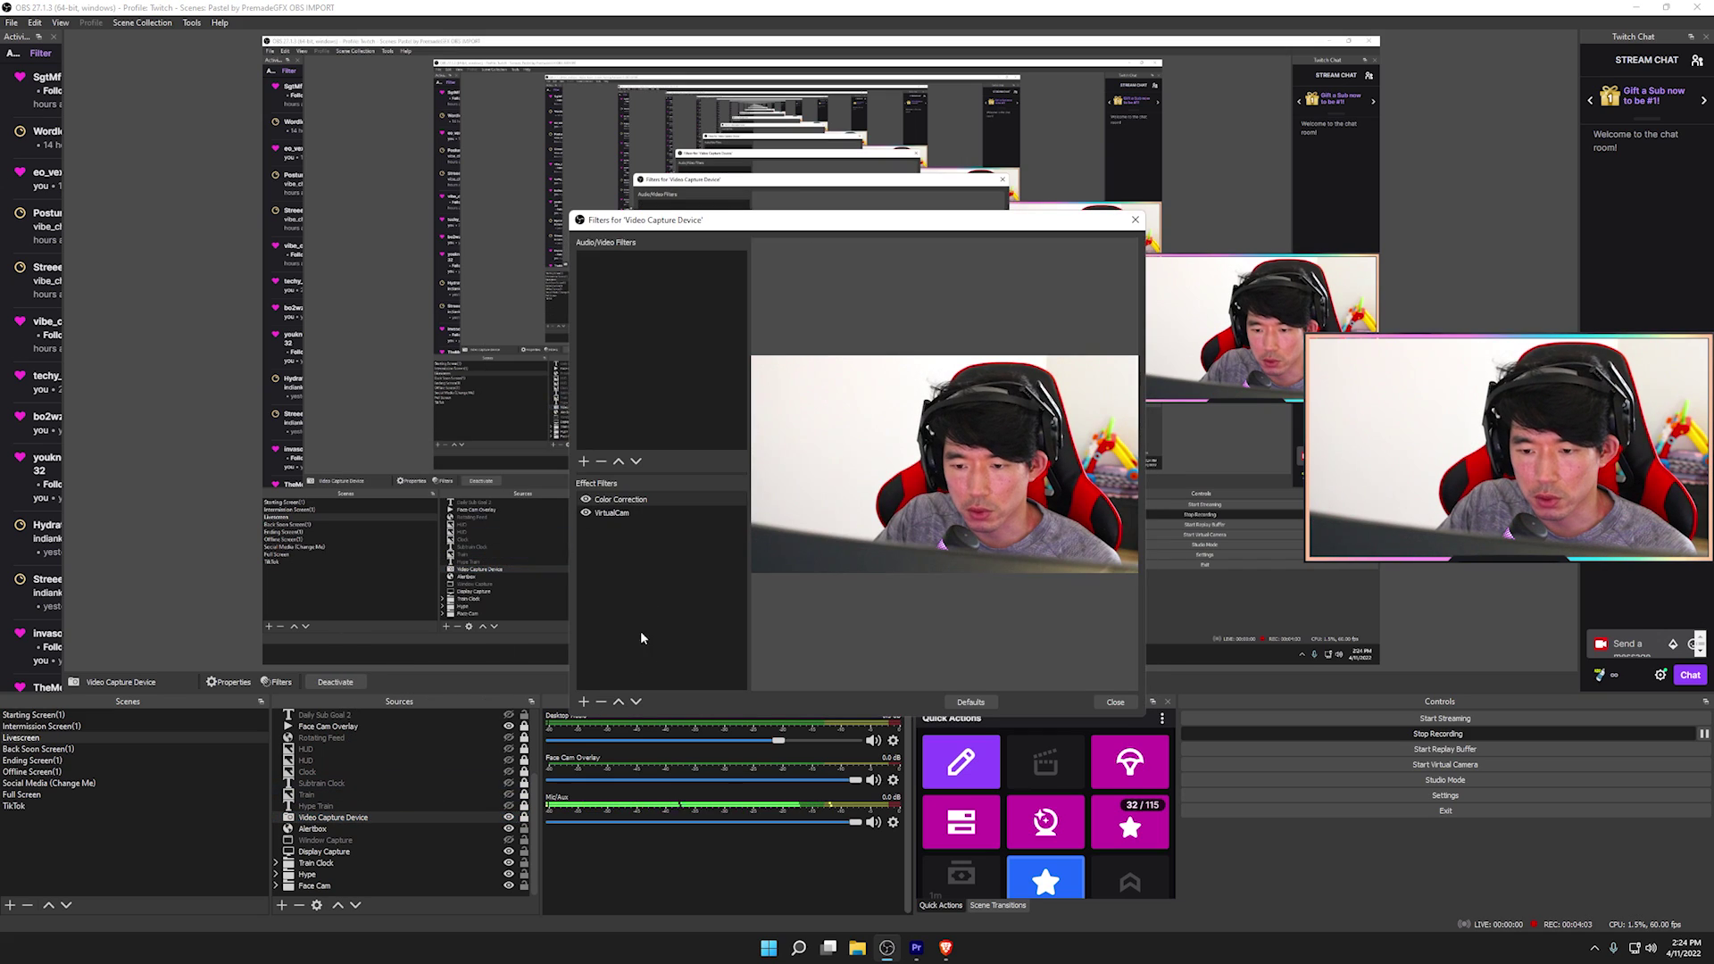
Set the webcam's VirtualCam filter target to OBS-Camera and start it
left_click_drag(642, 220, 547, 179)
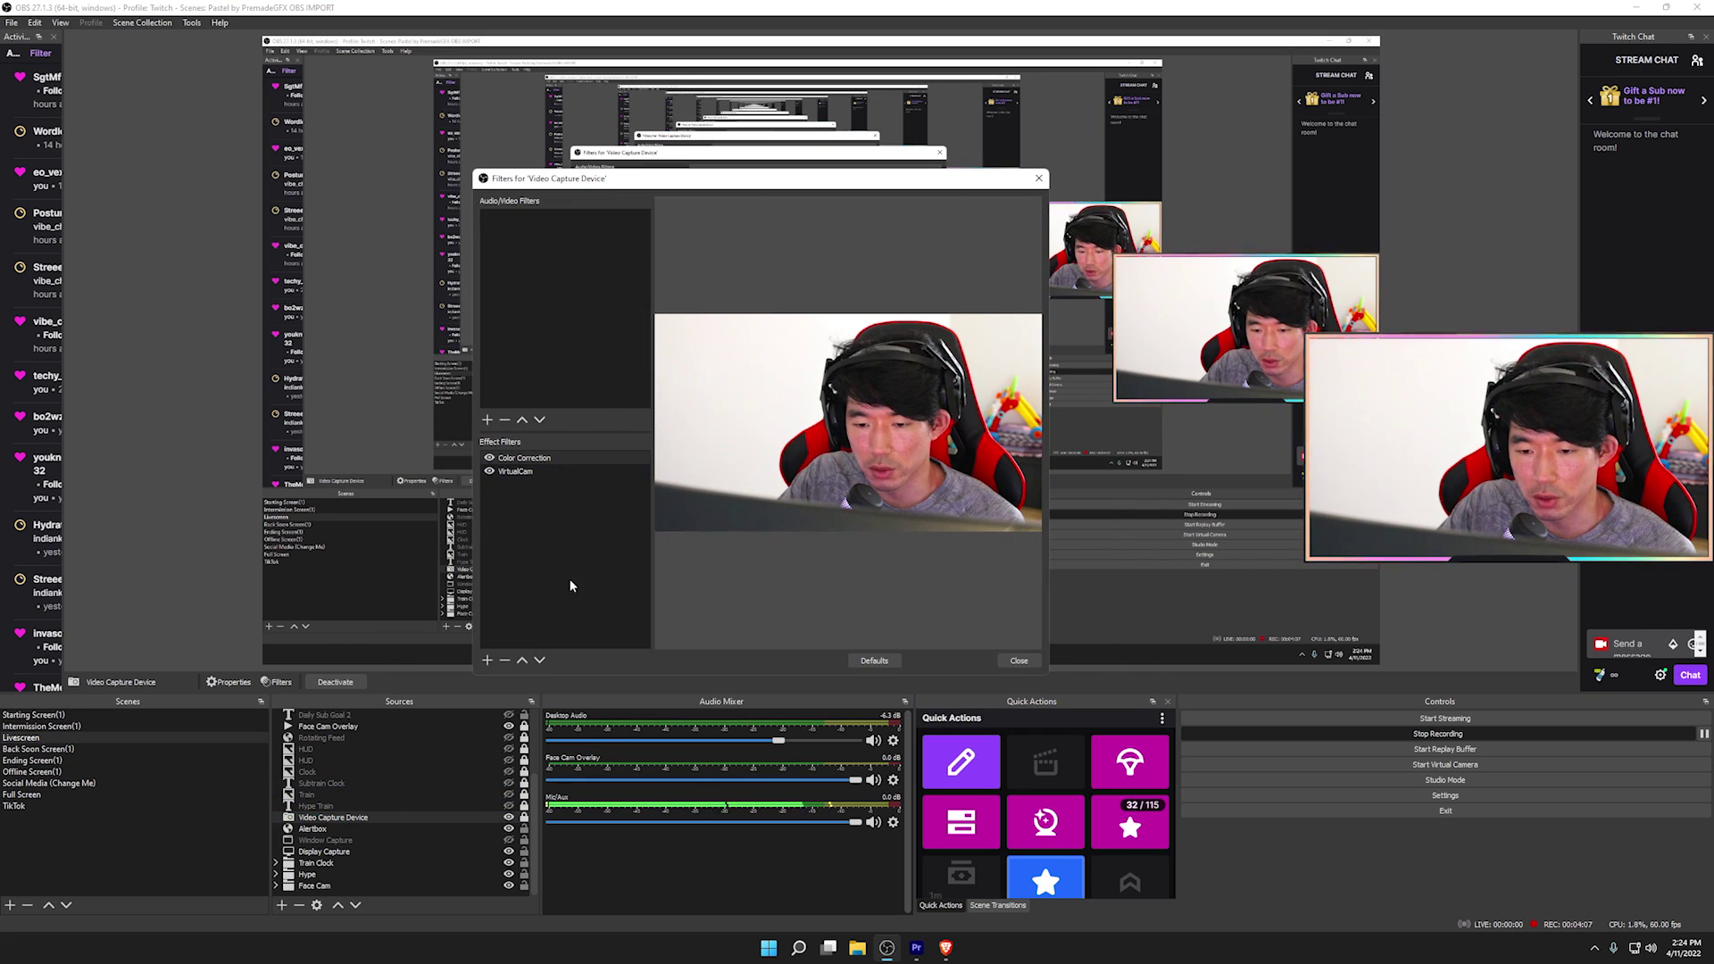
left_click(487, 662)
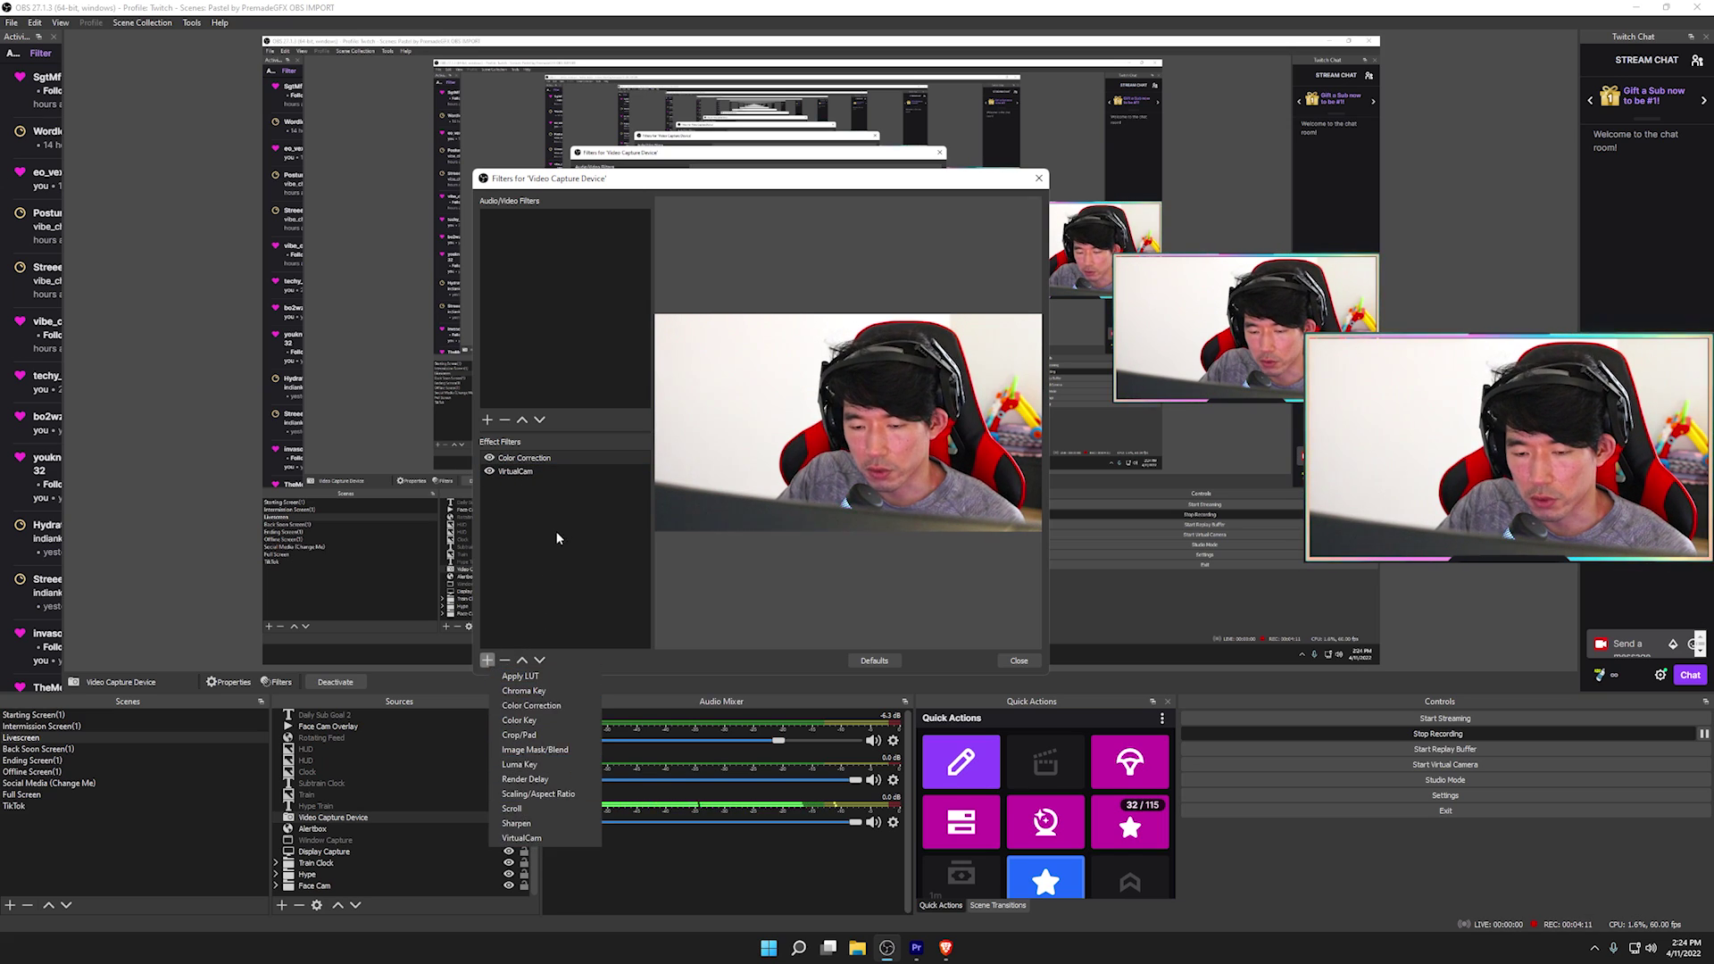
left_click(571, 472)
left_click(572, 472)
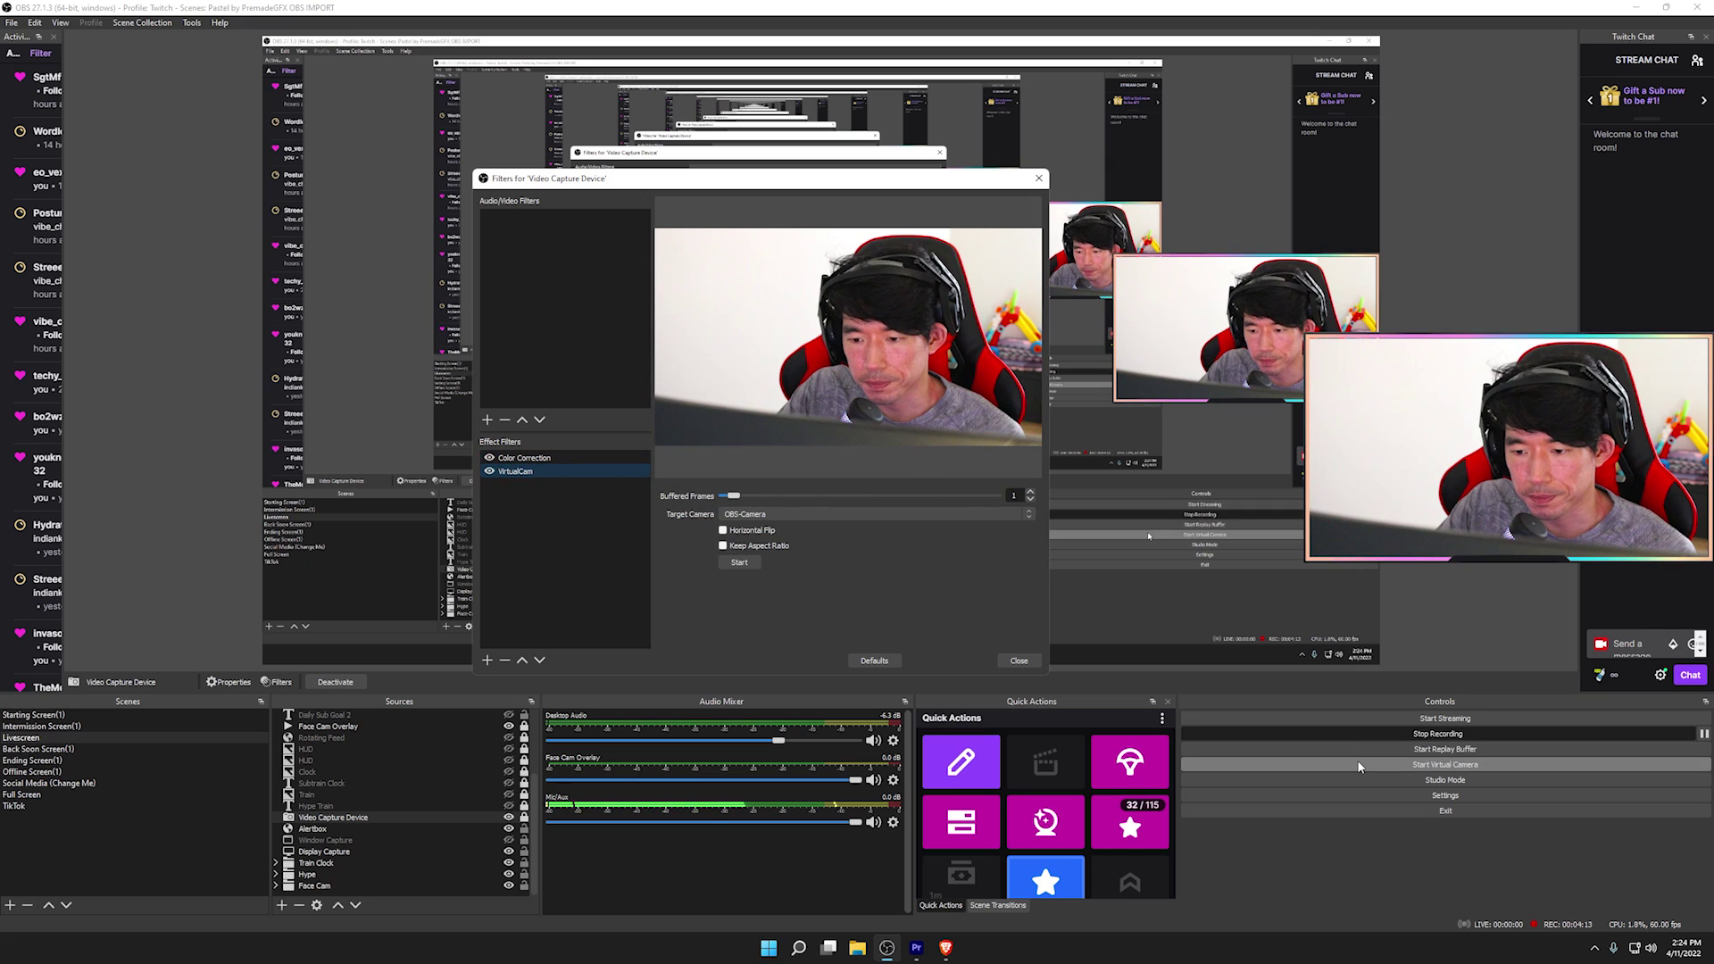
left_click(873, 514)
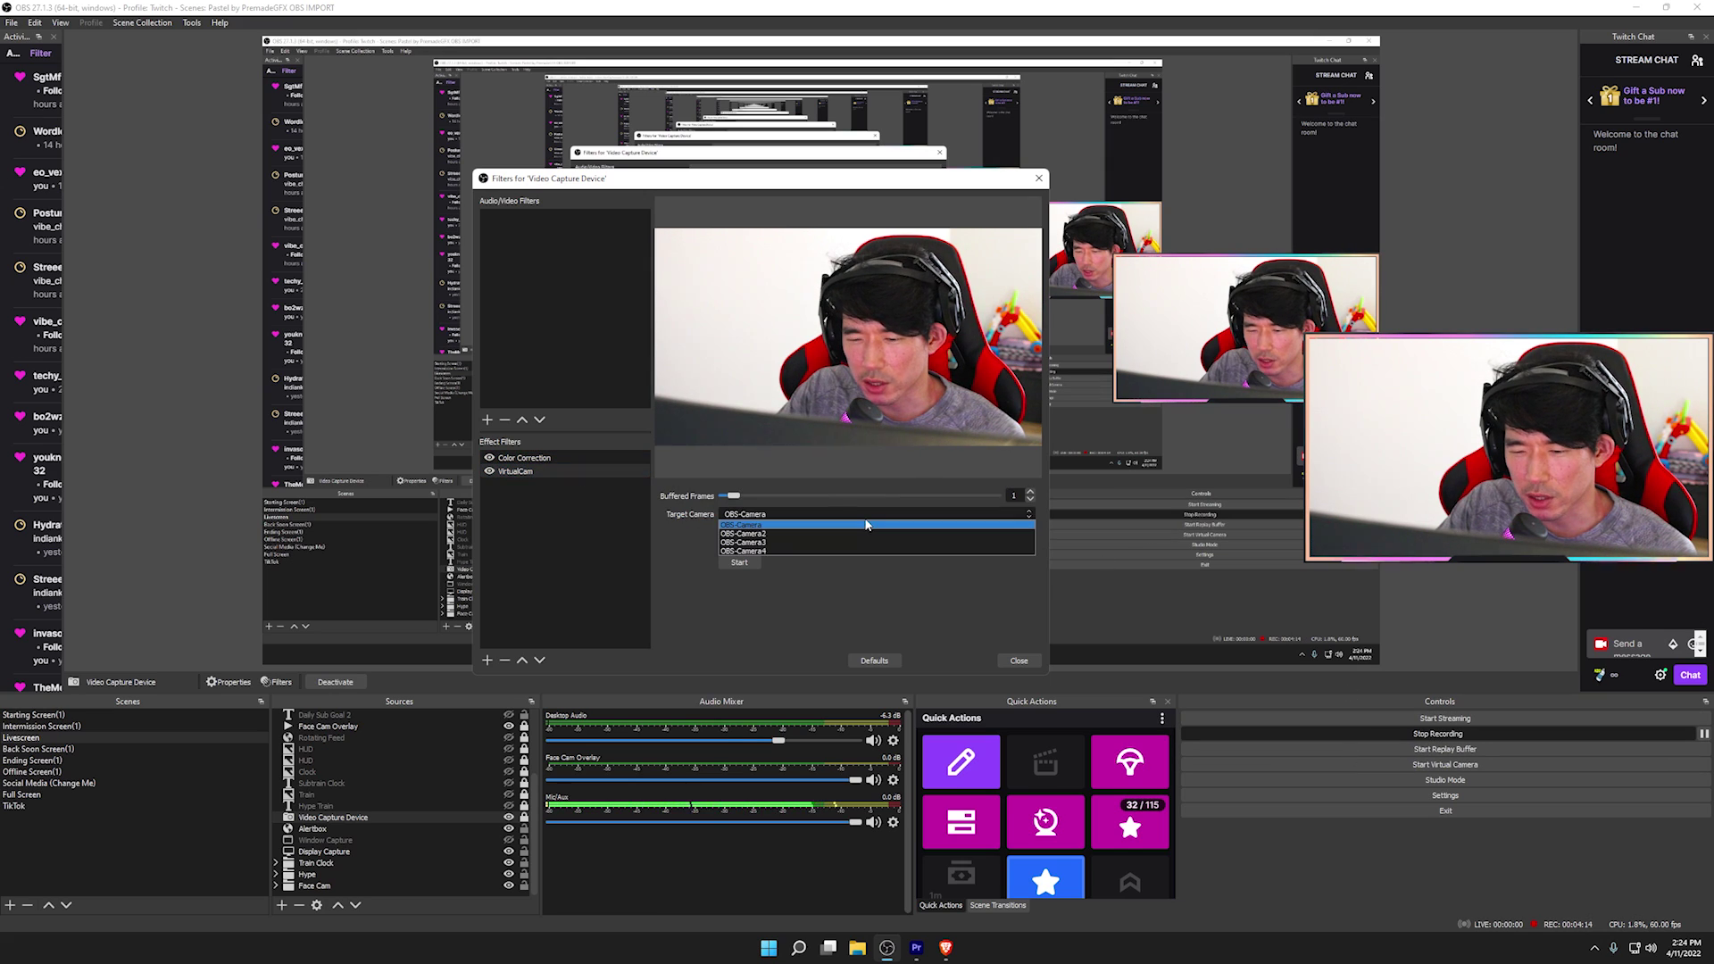
left_click(778, 525)
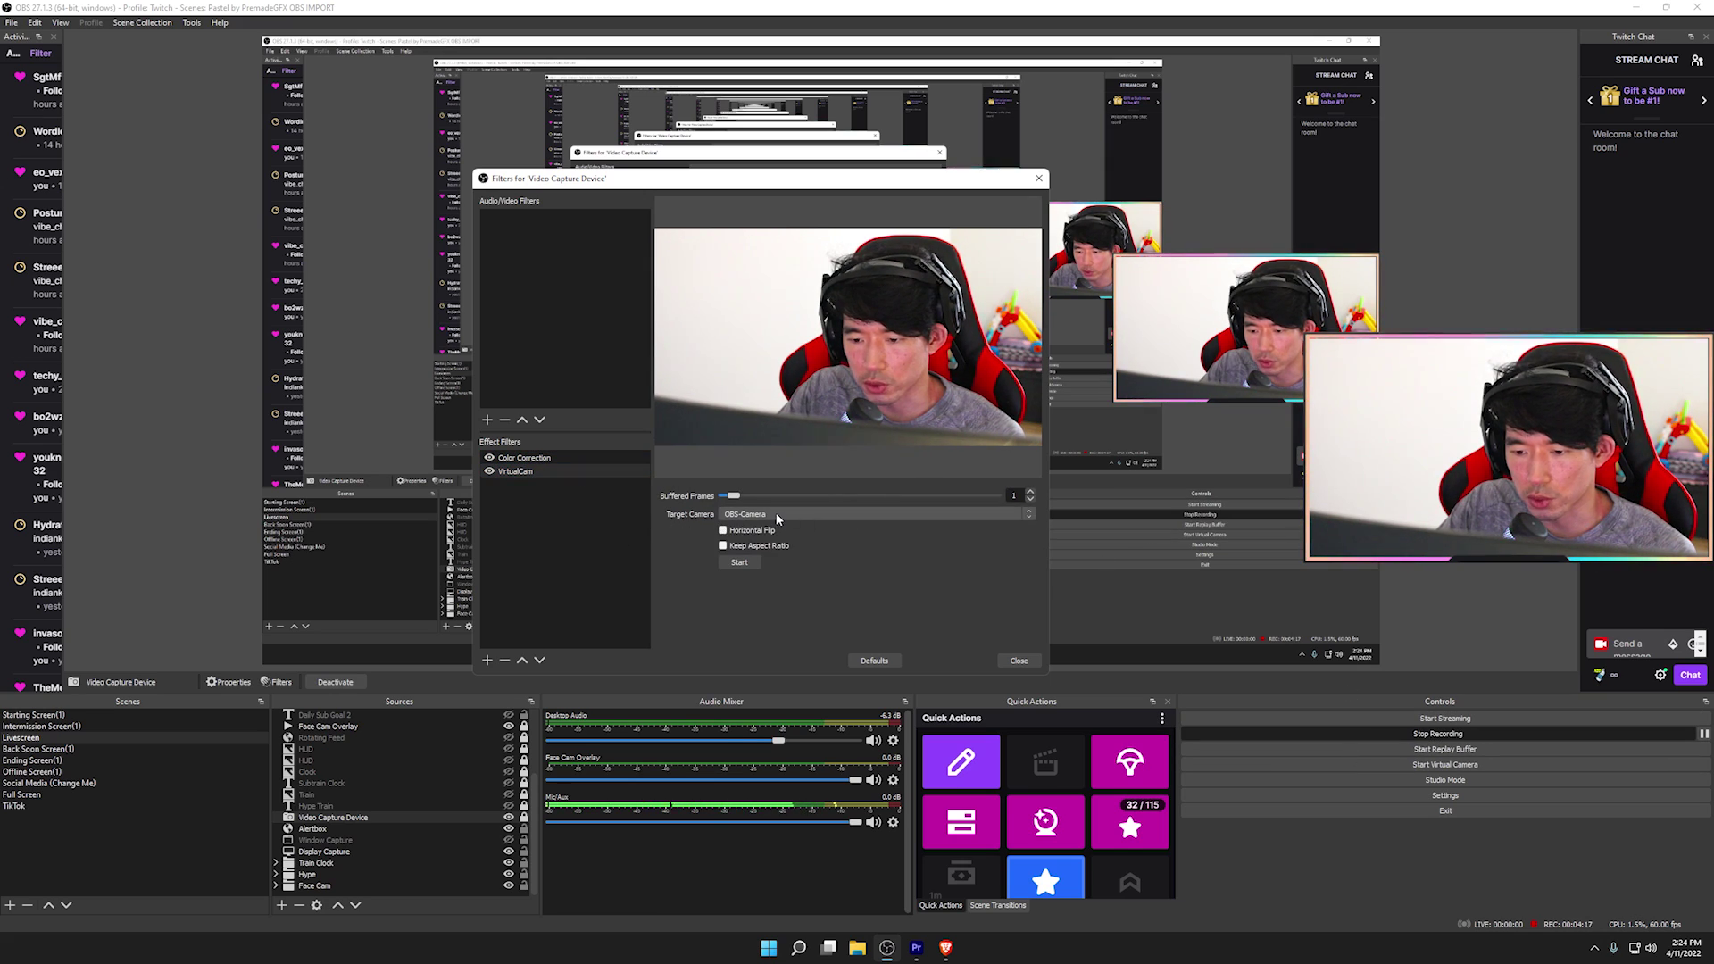
left_click(740, 562)
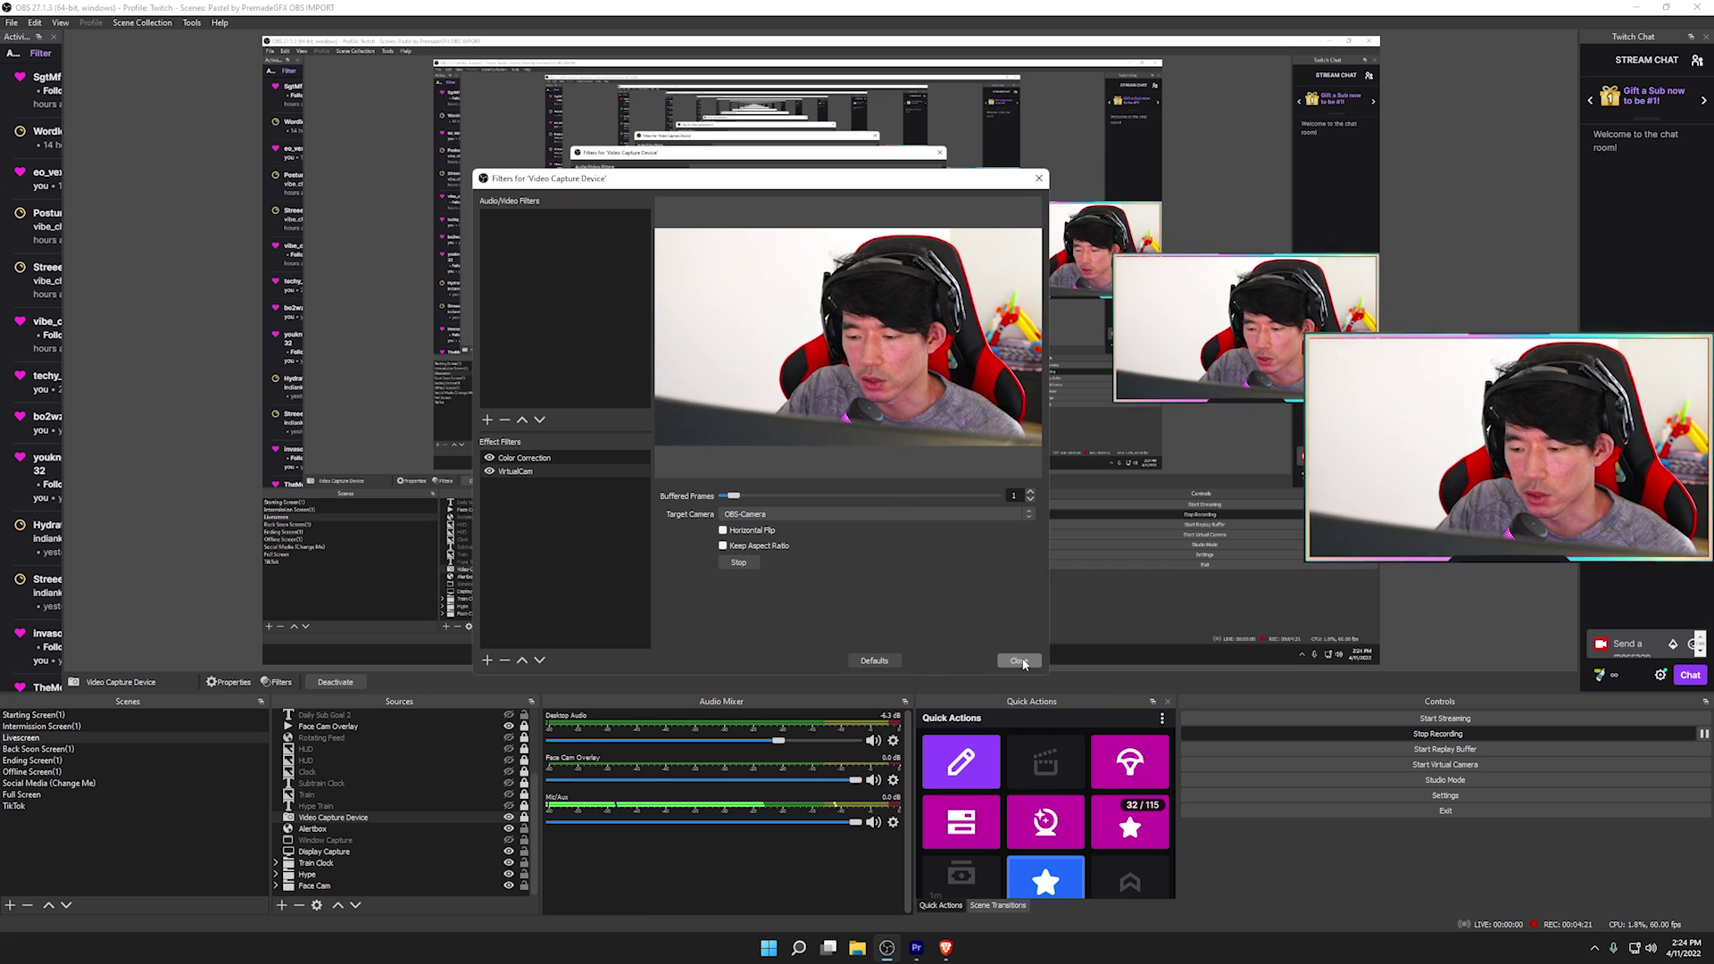
Close the webcam filters, minimize the main OBS, and launch the portable TikTok OBS shortcut
left_click(1019, 660)
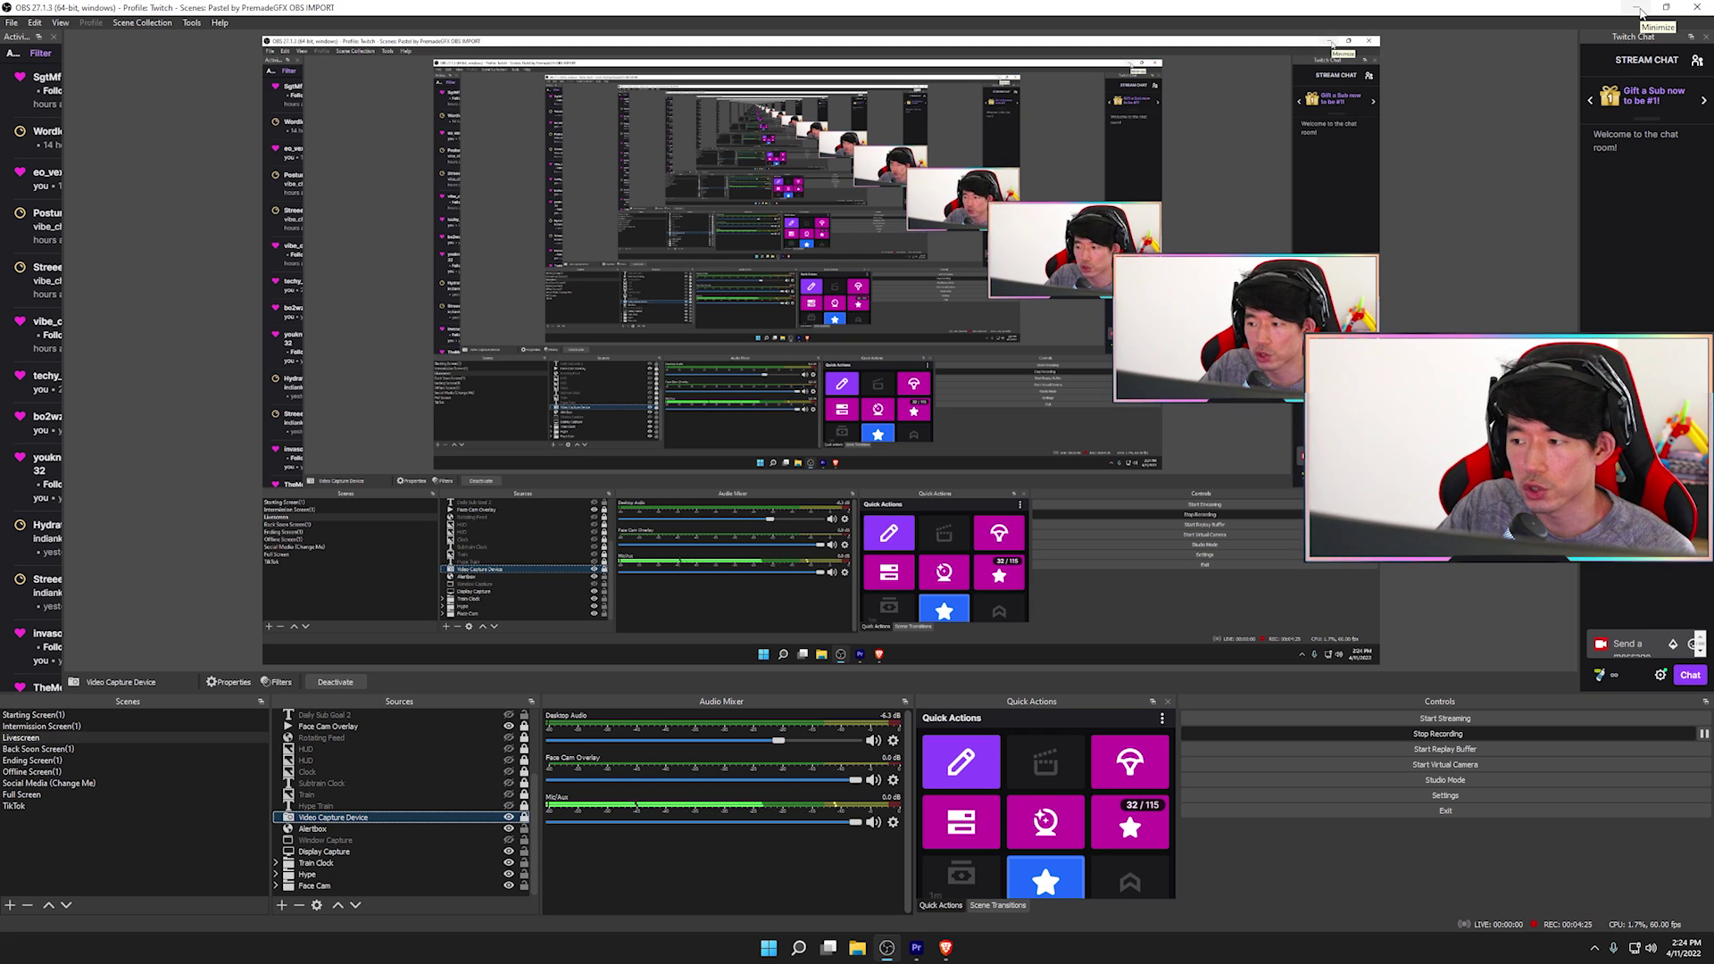
left_click(1639, 9)
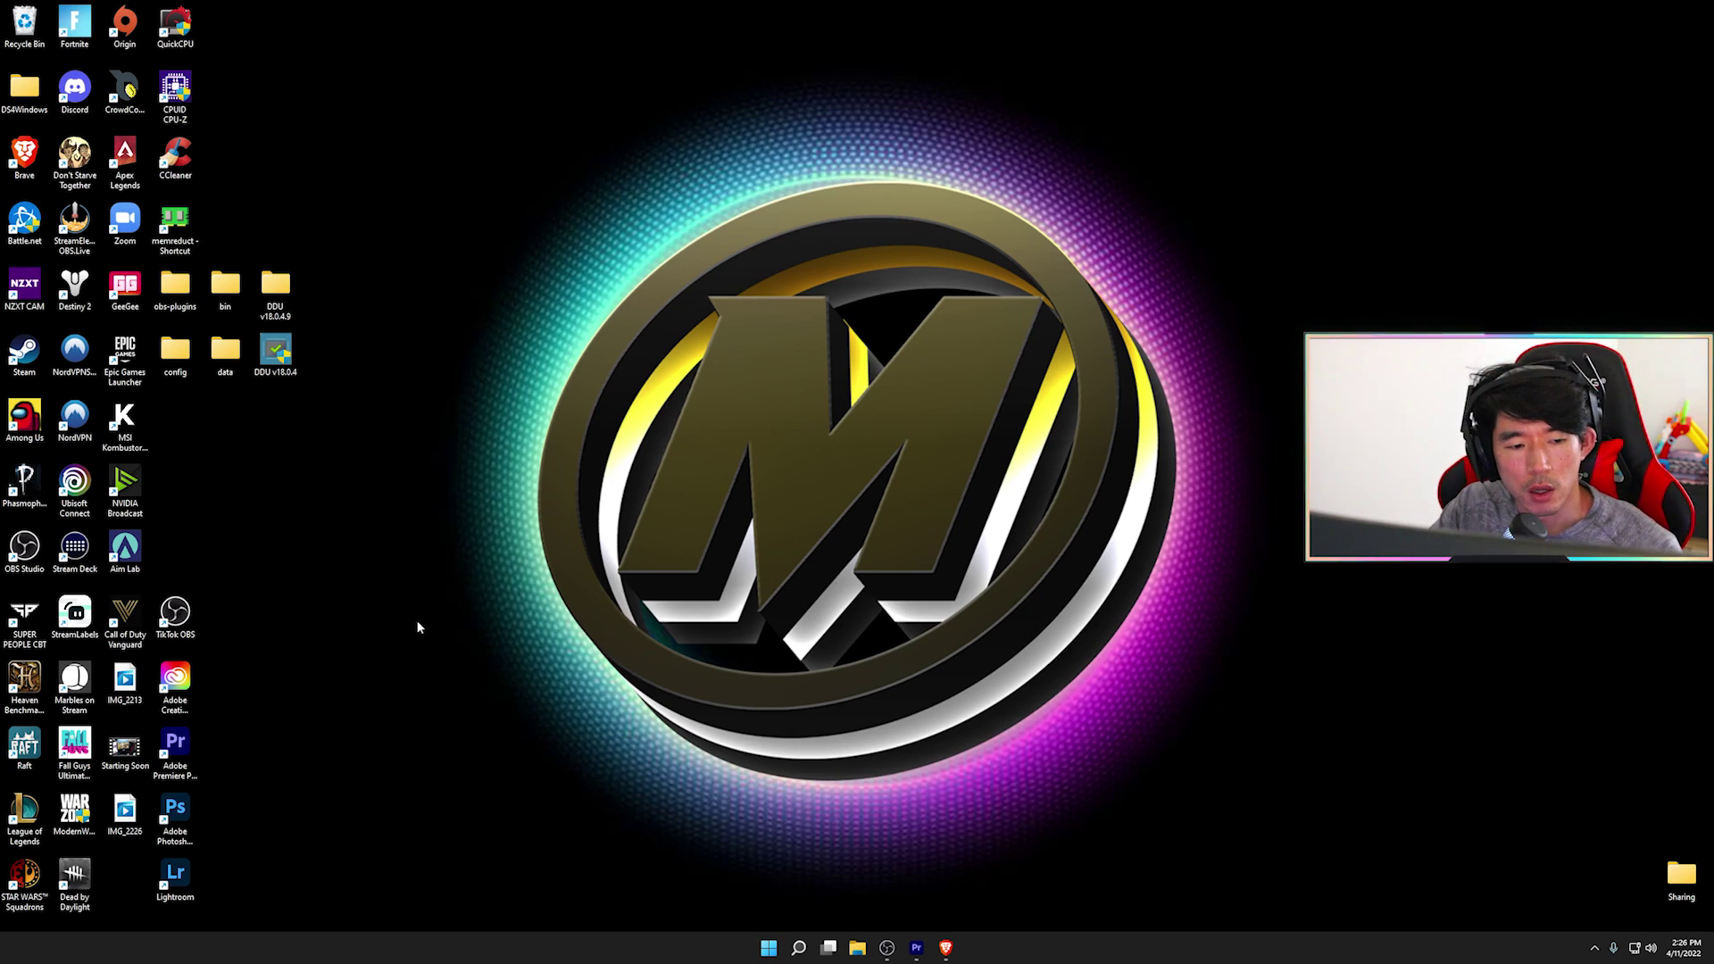
double_click(175, 614)
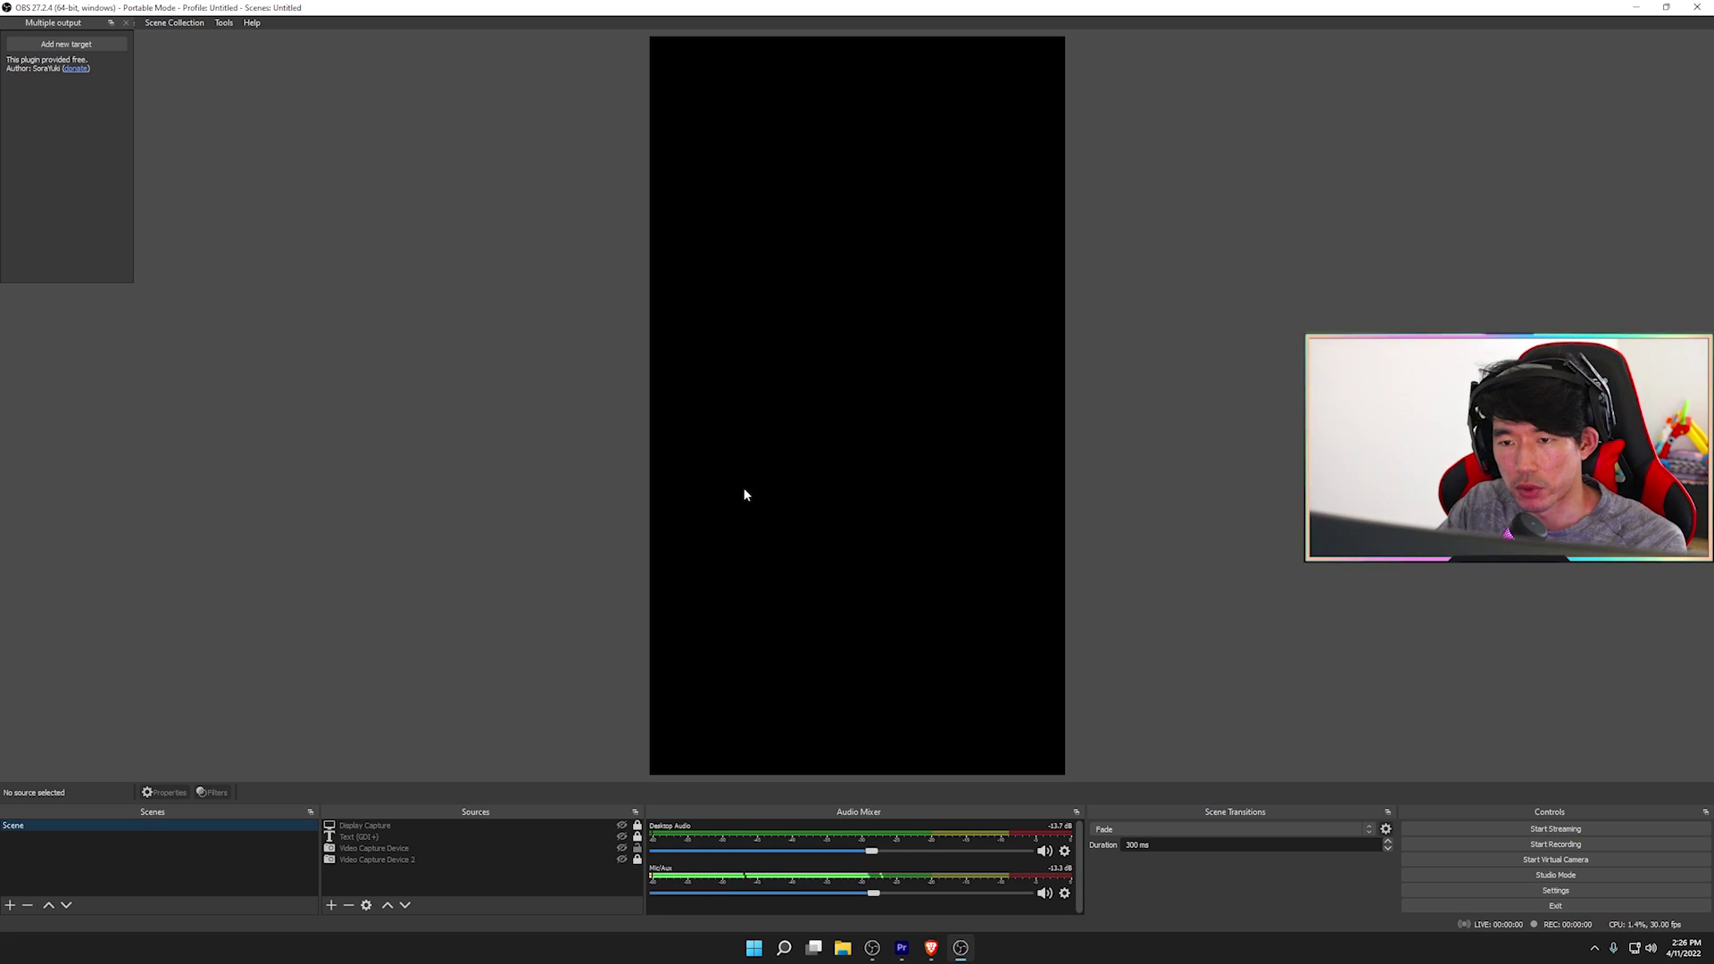
Go to Settings > Video in the portable OBS and start editing the Base (Canvas) Resolution
left_click(1510, 891)
left_click(572, 336)
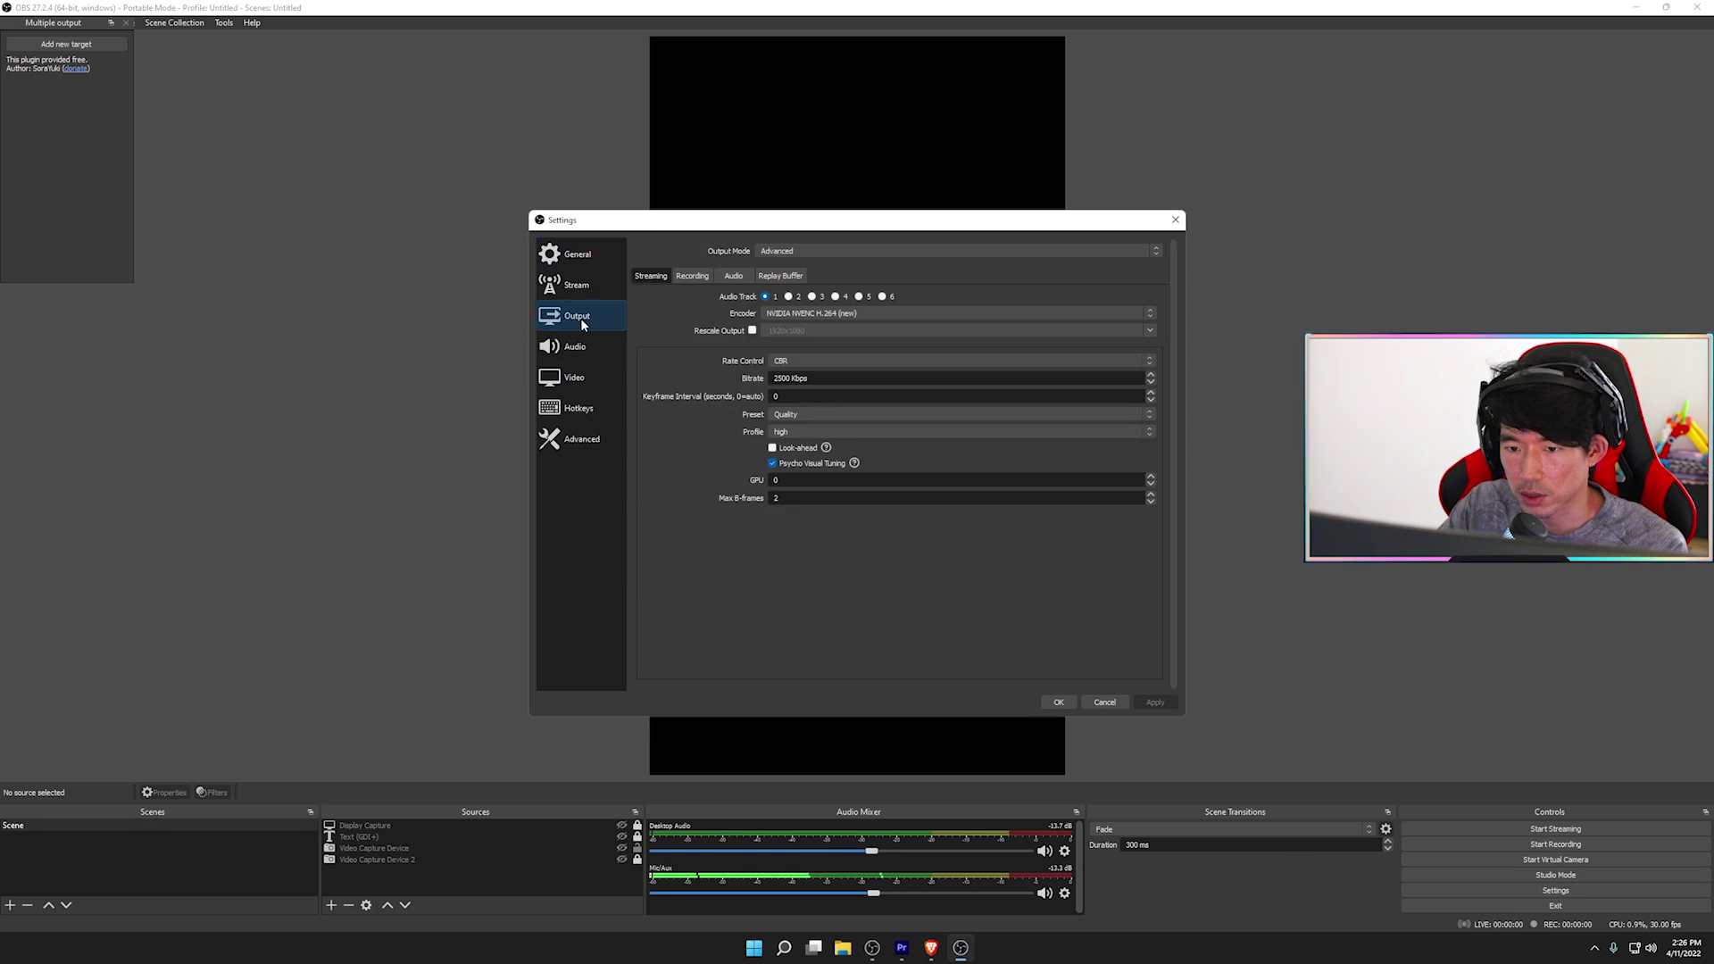
left_click(1111, 701)
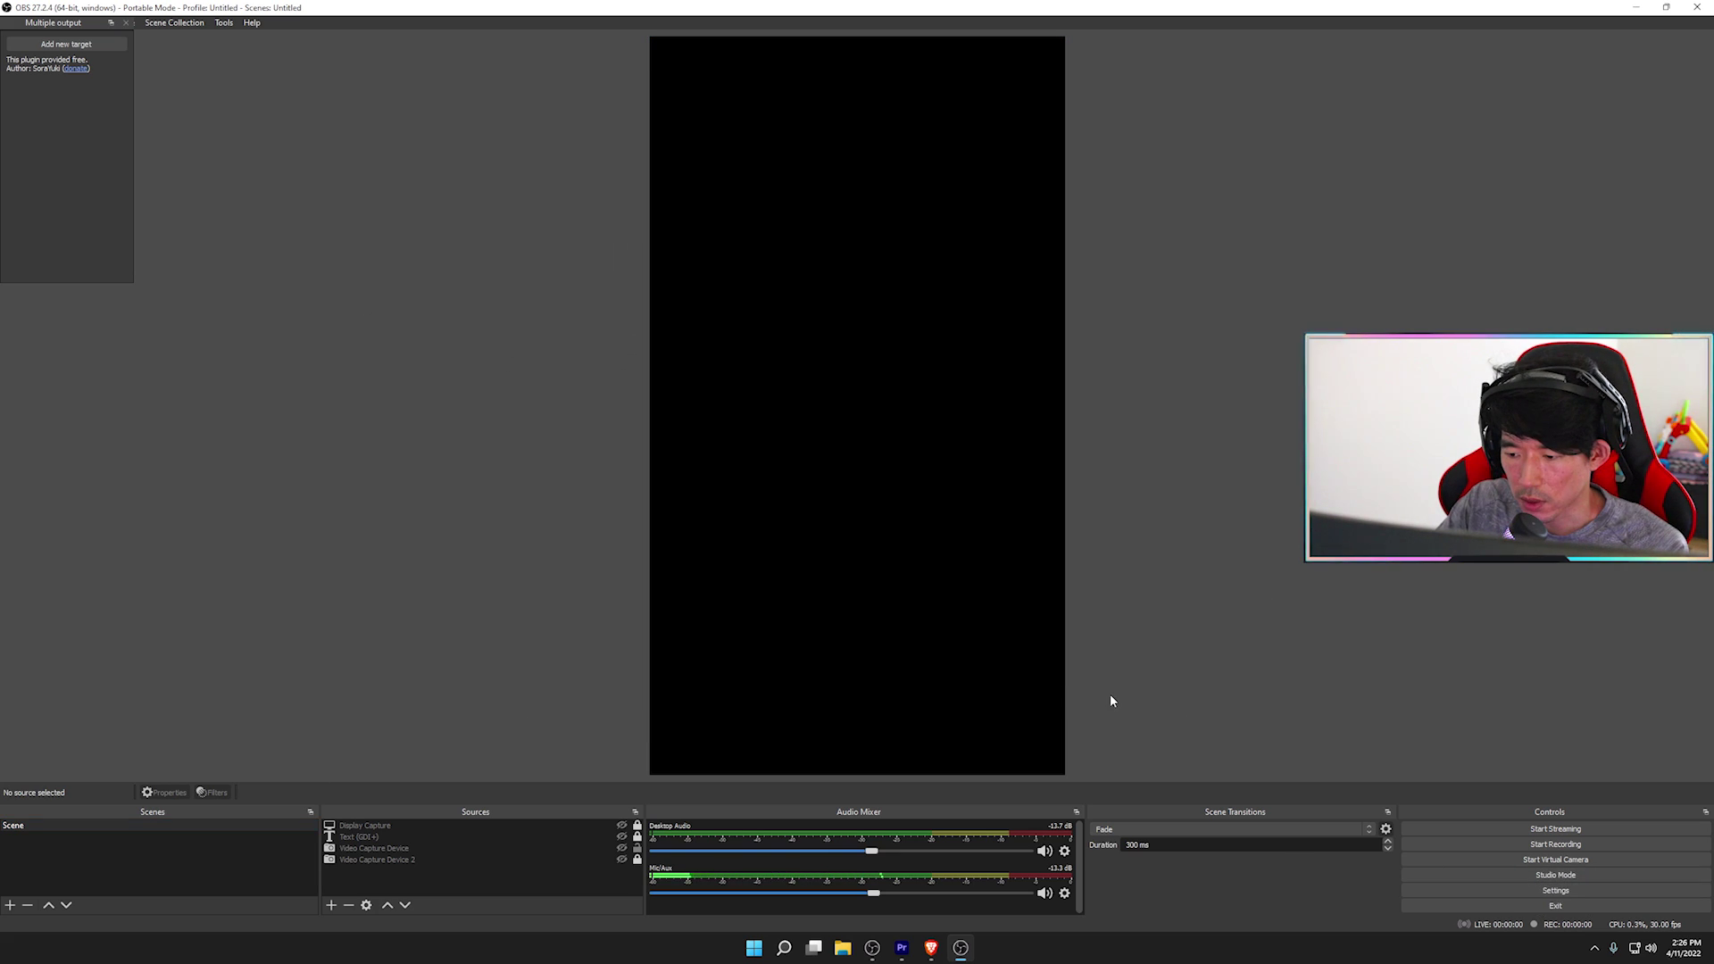
left_click(1510, 892)
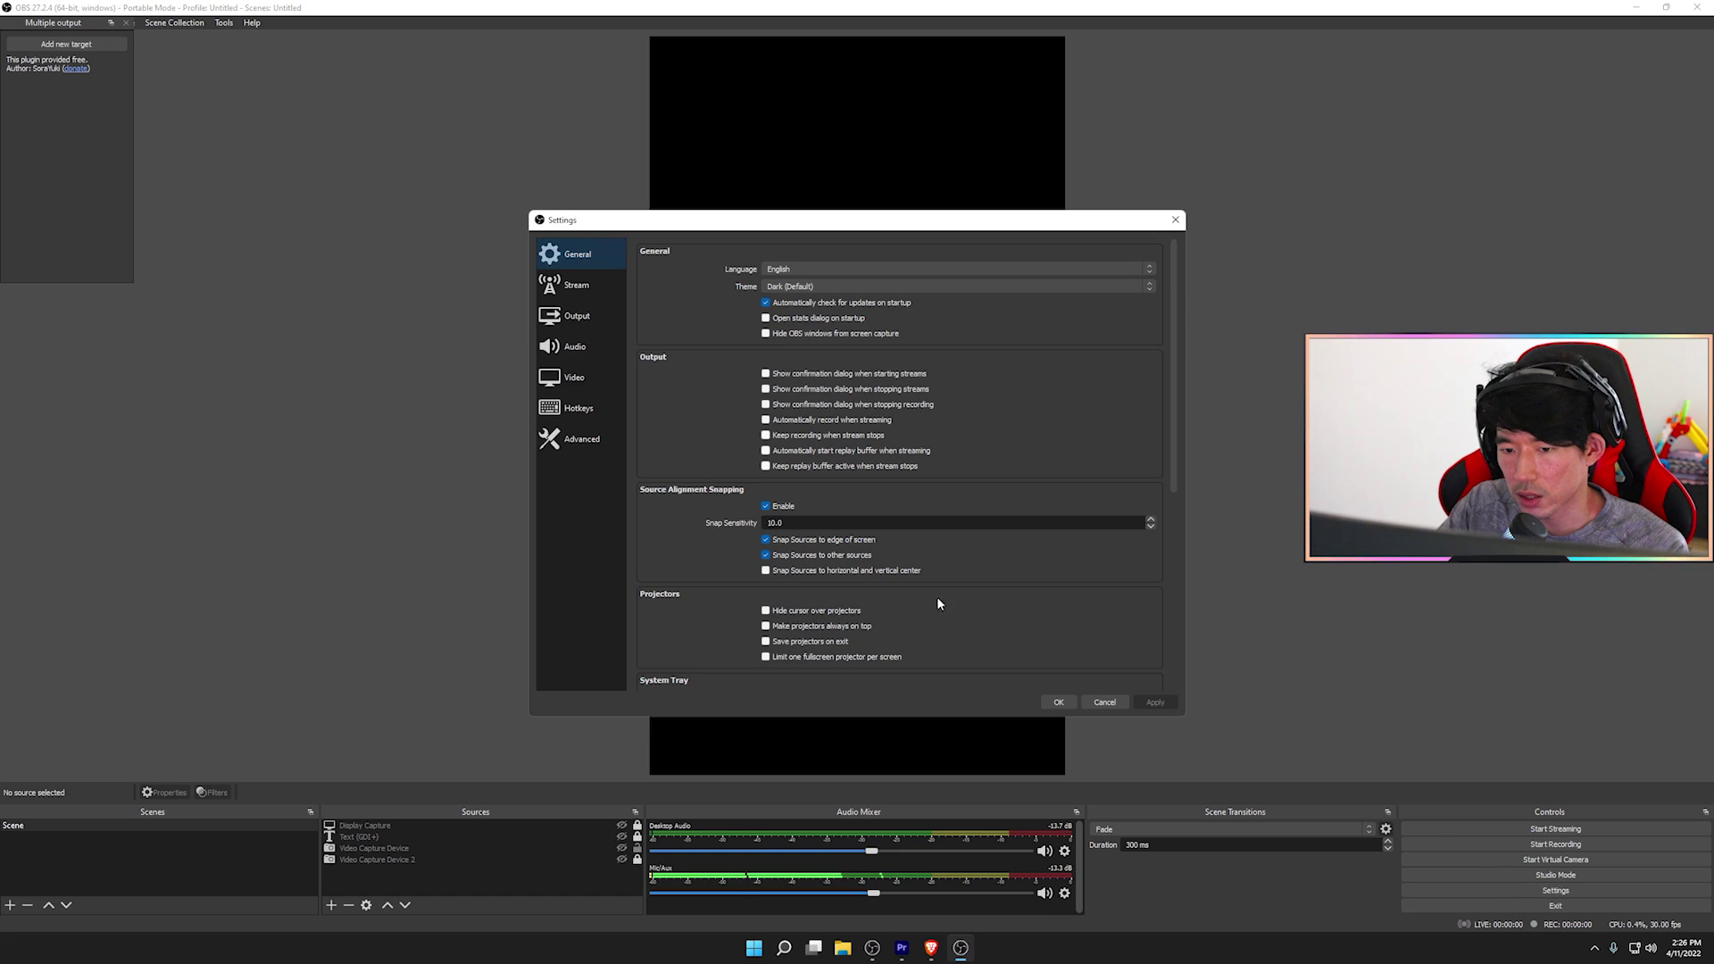
left_click(594, 379)
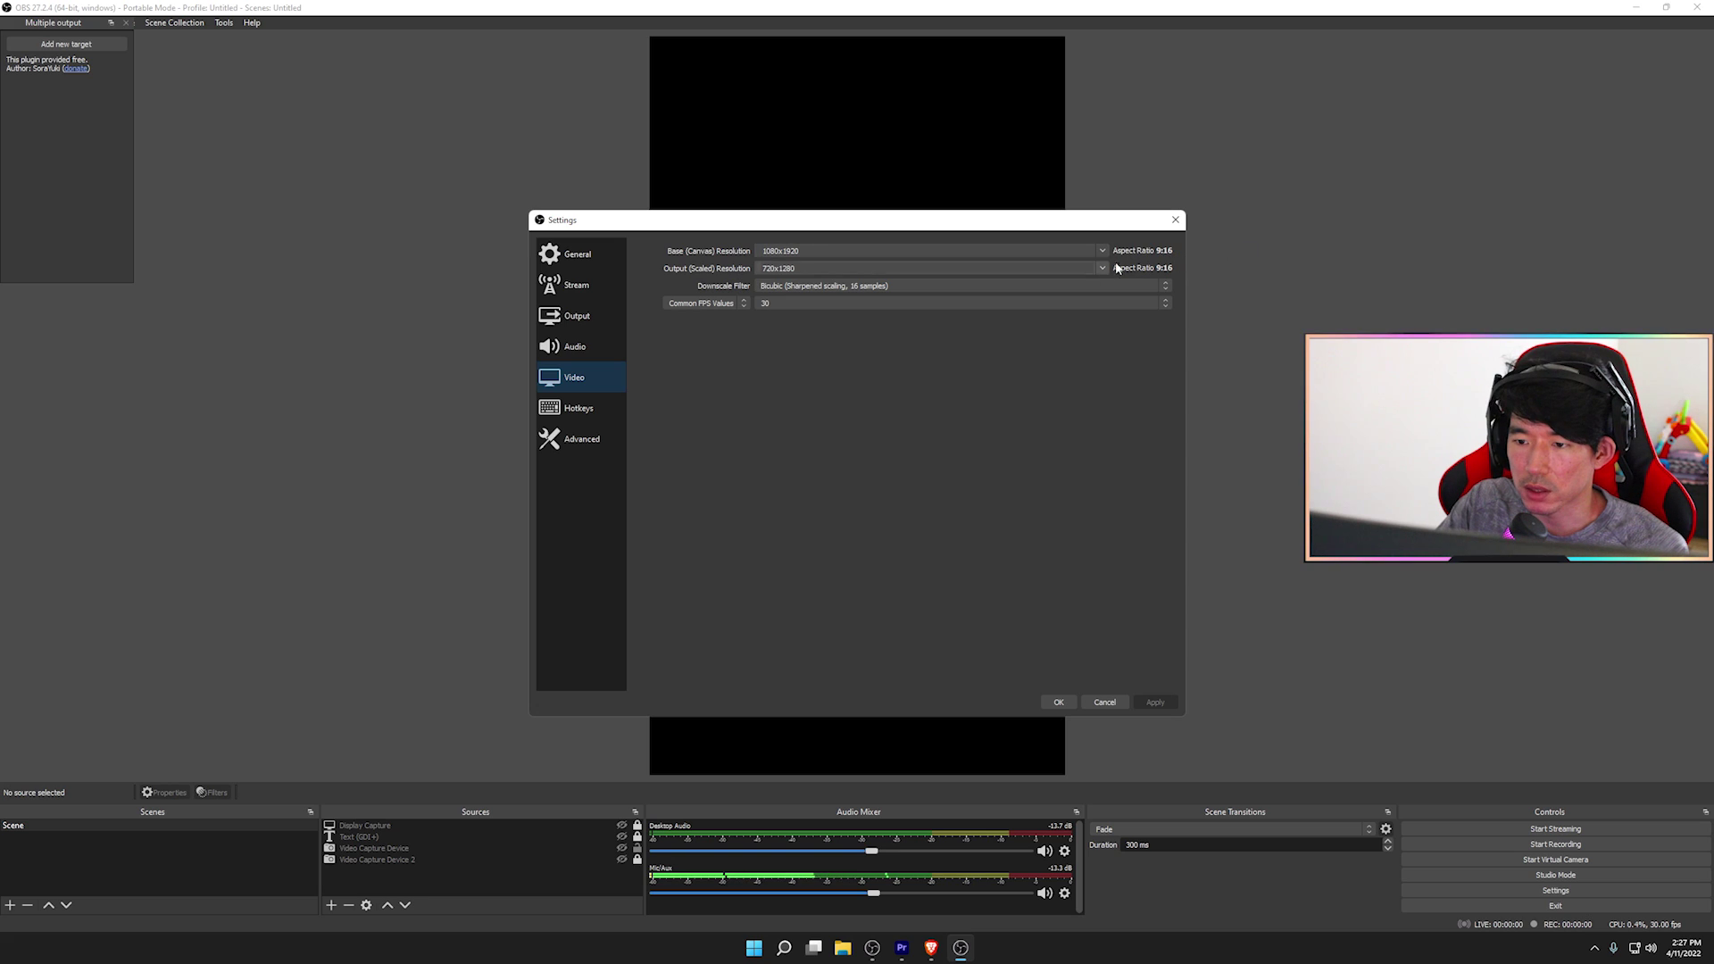
left_click(773, 250)
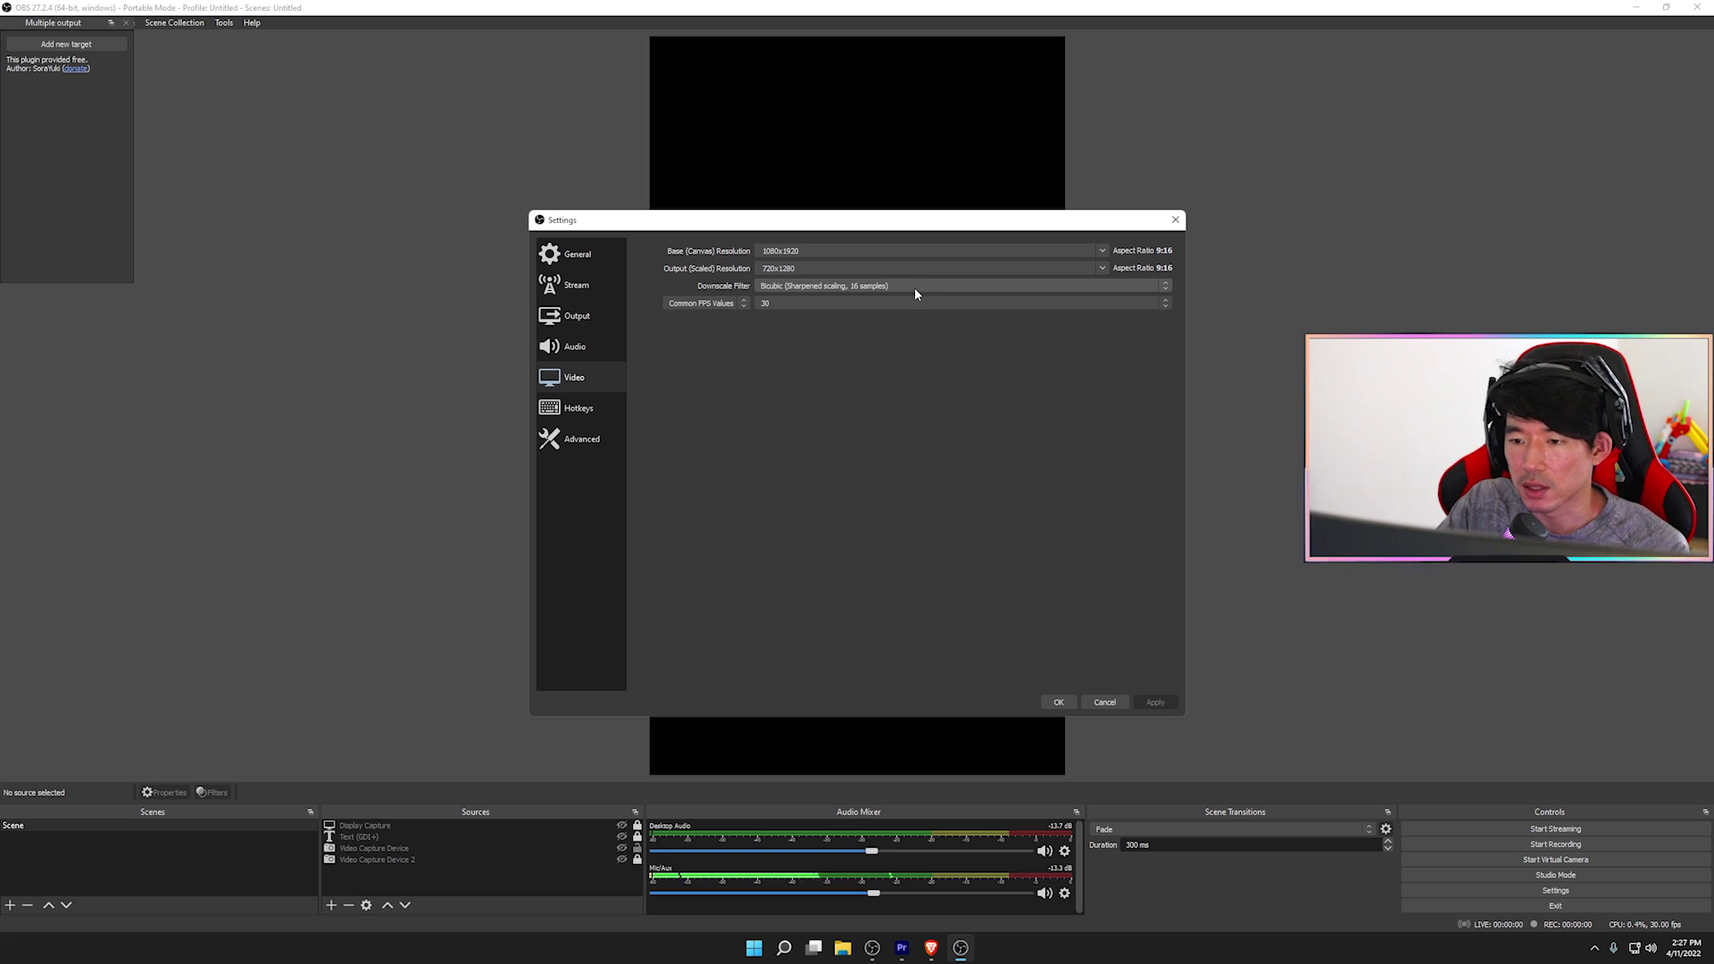
left_click(821, 306)
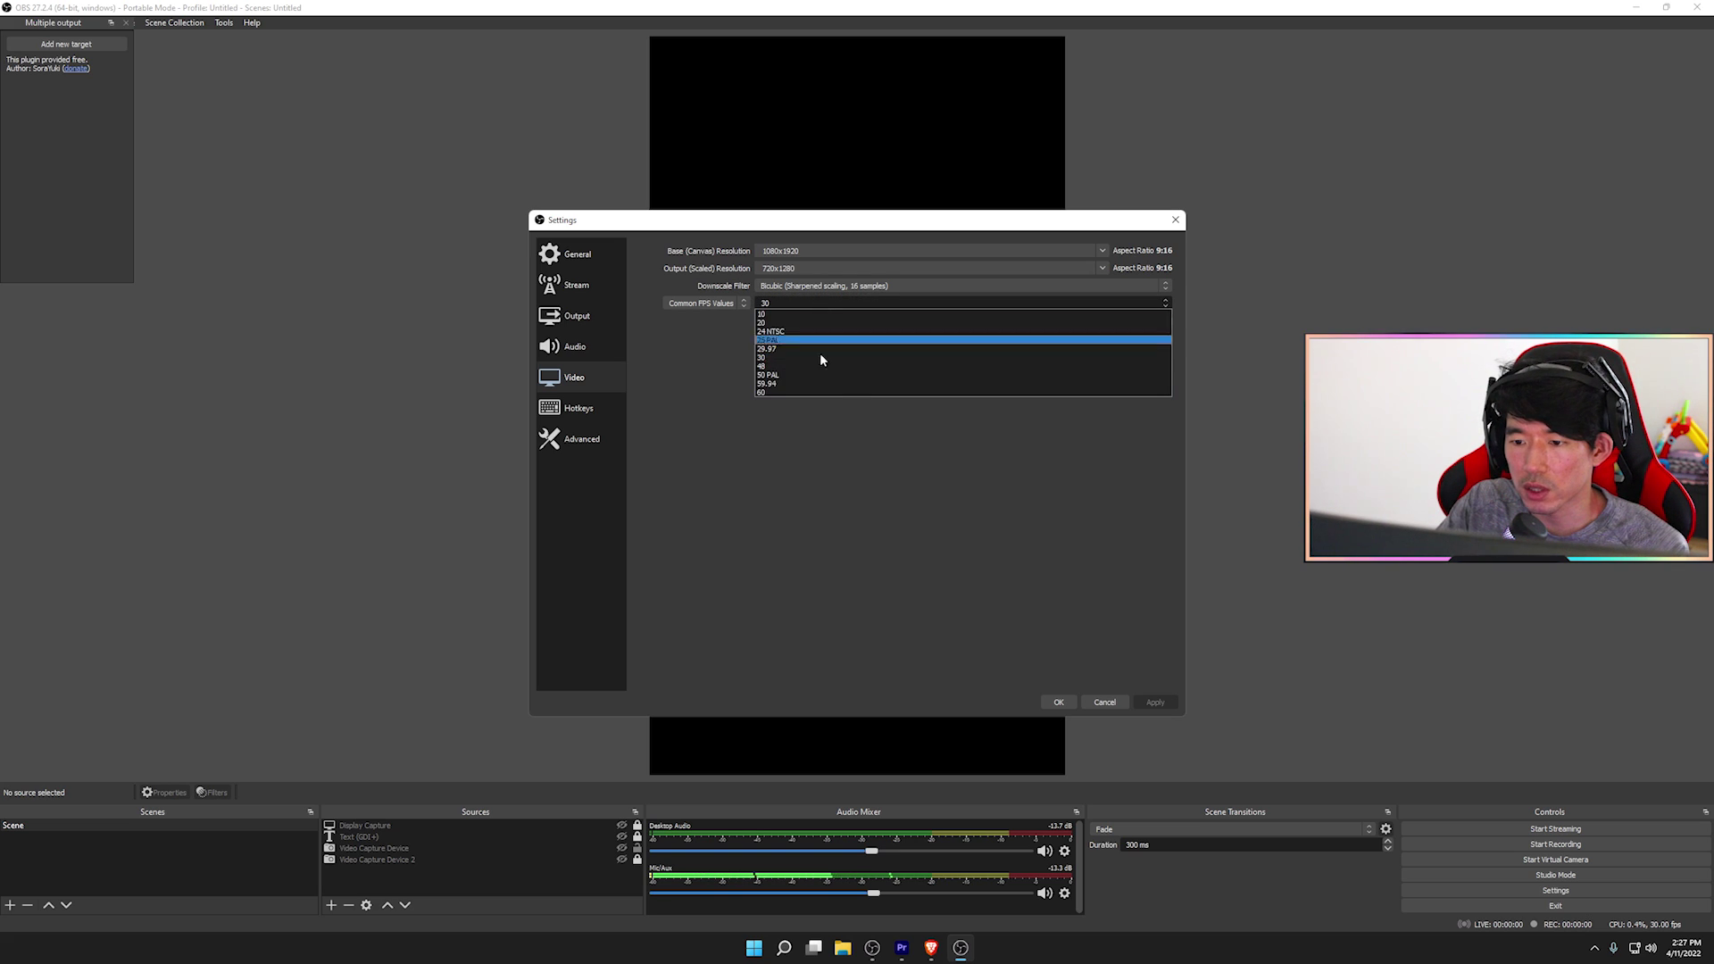
left_click(916, 510)
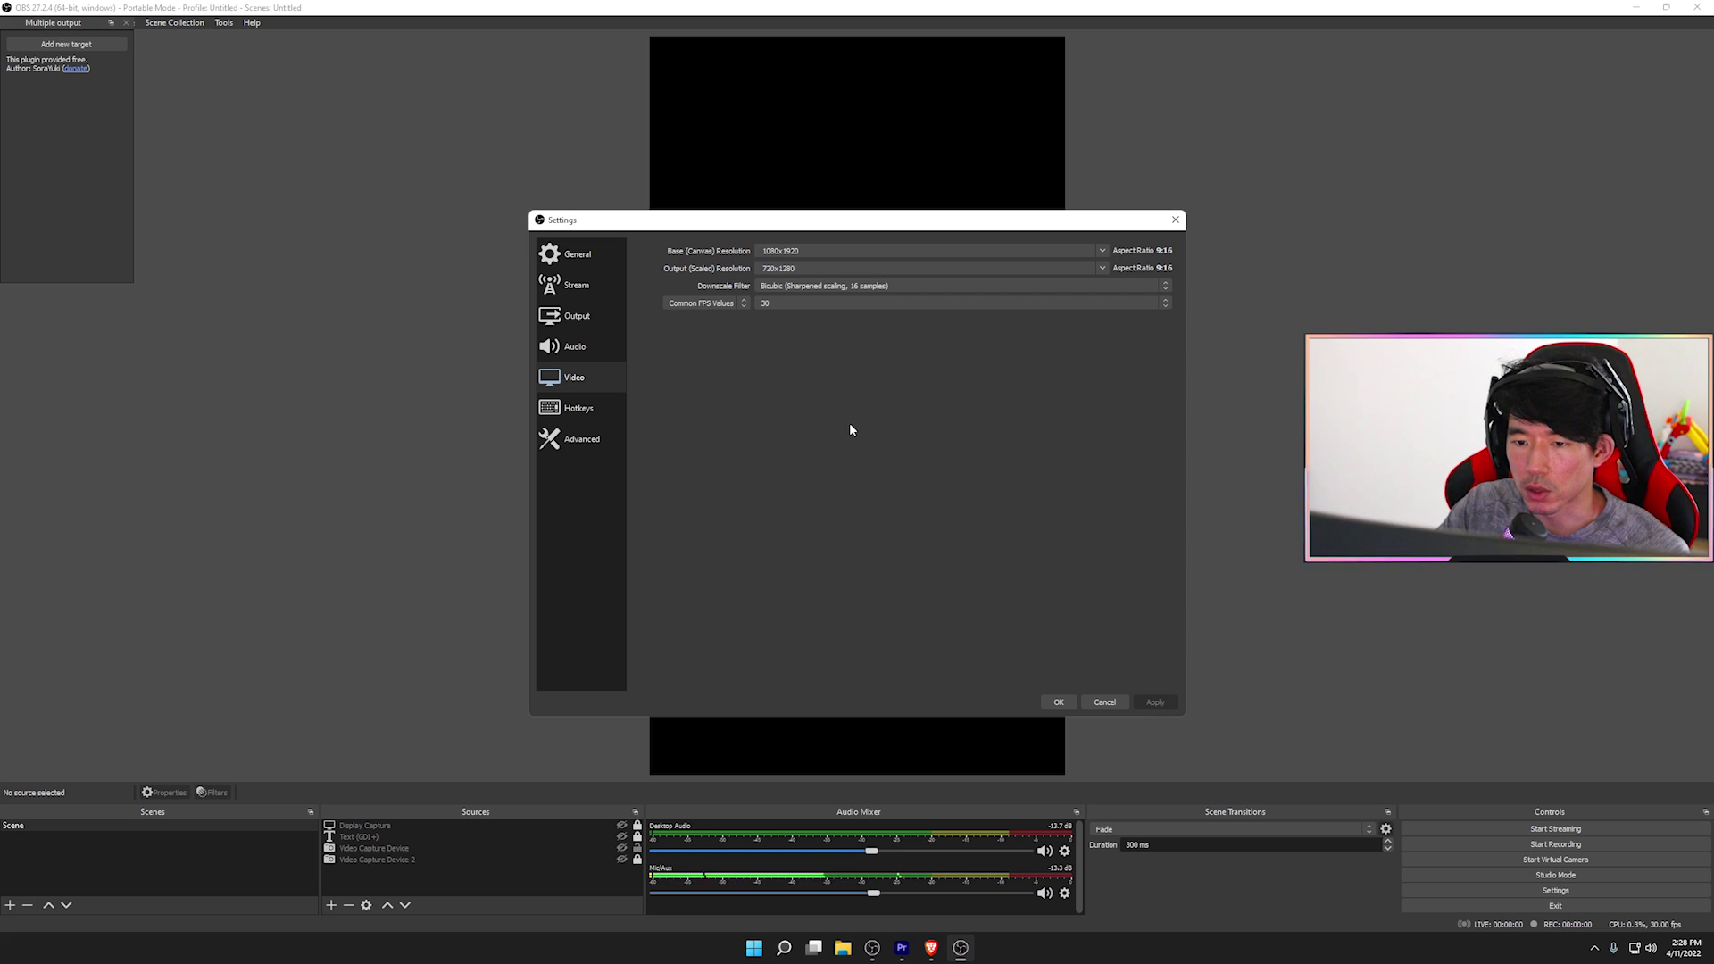
Apply Advanced output mode with NVIDIA NVENC H.264 (new) as the streaming encoder
left_click(605, 325)
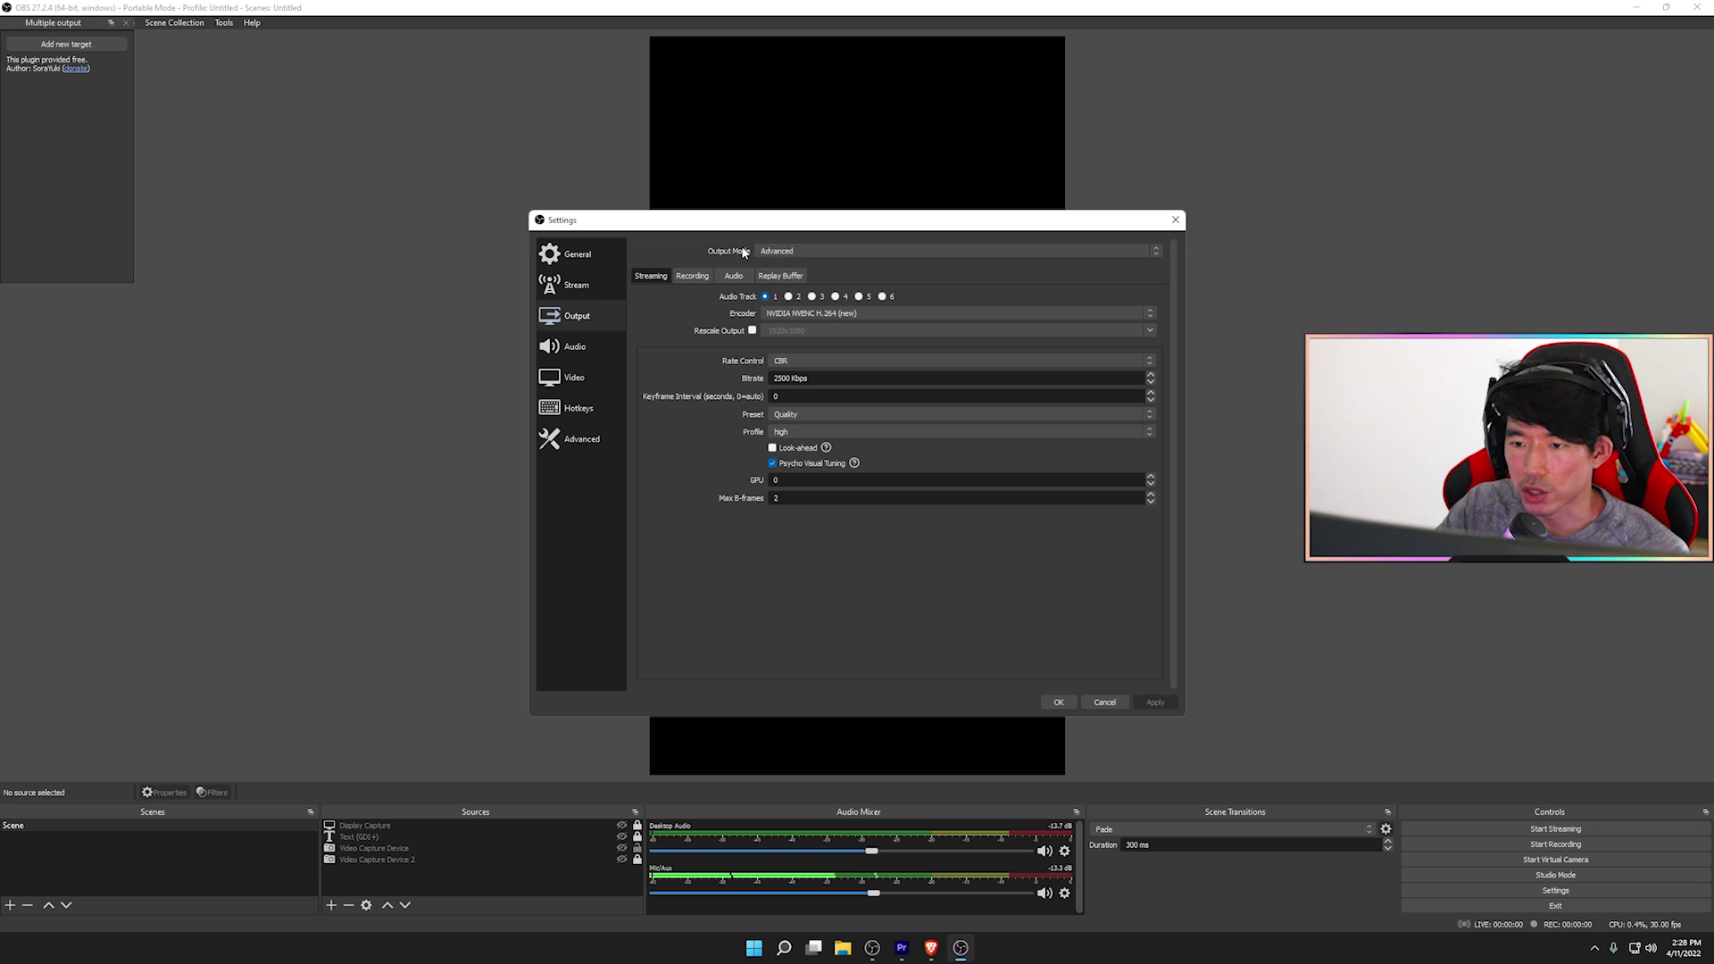
left_click(795, 251)
left_click(809, 260)
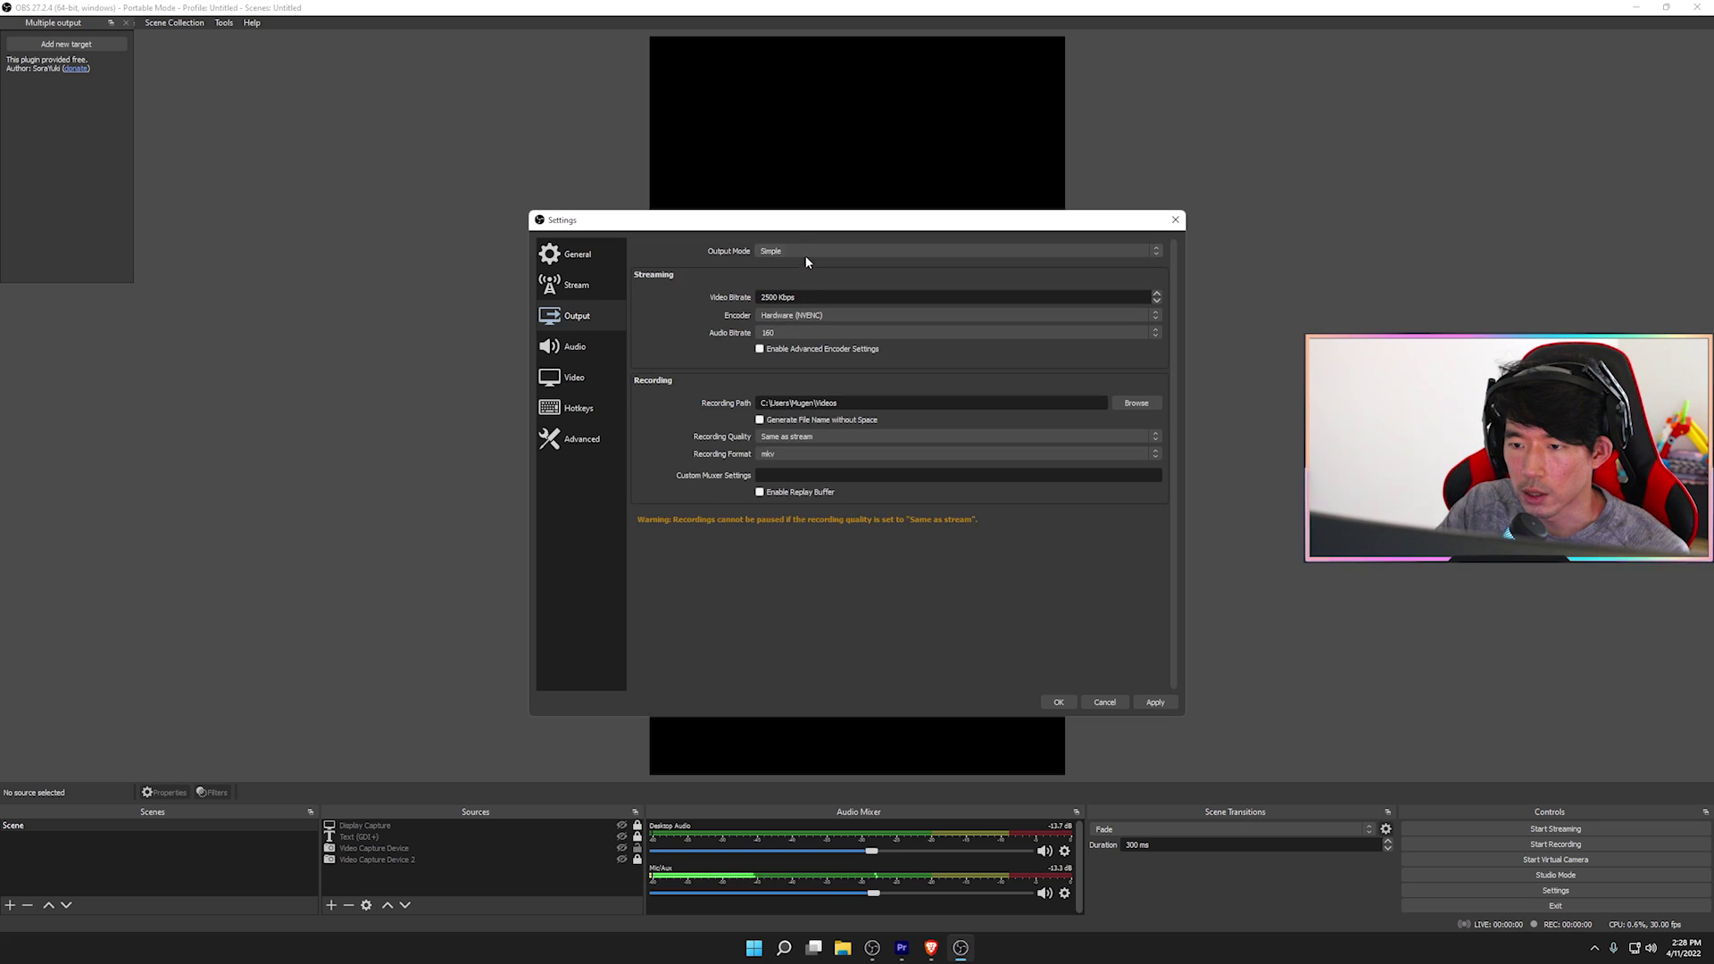
left_click(805, 253)
left_click(805, 269)
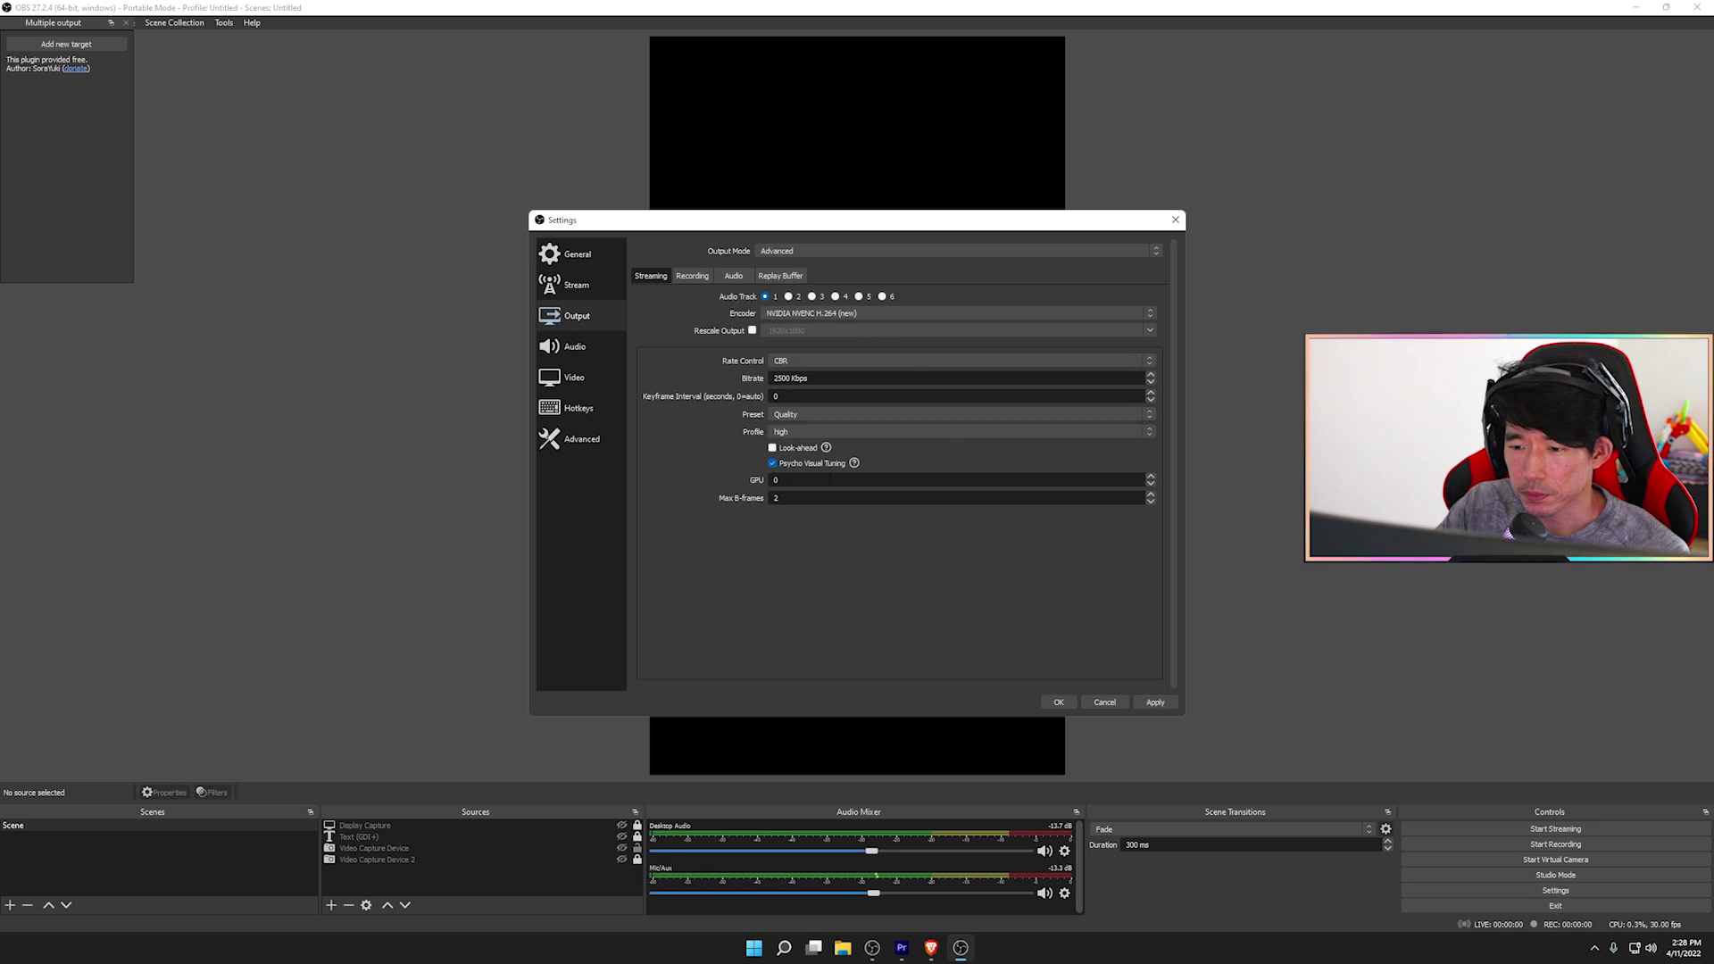
left_click(775, 315)
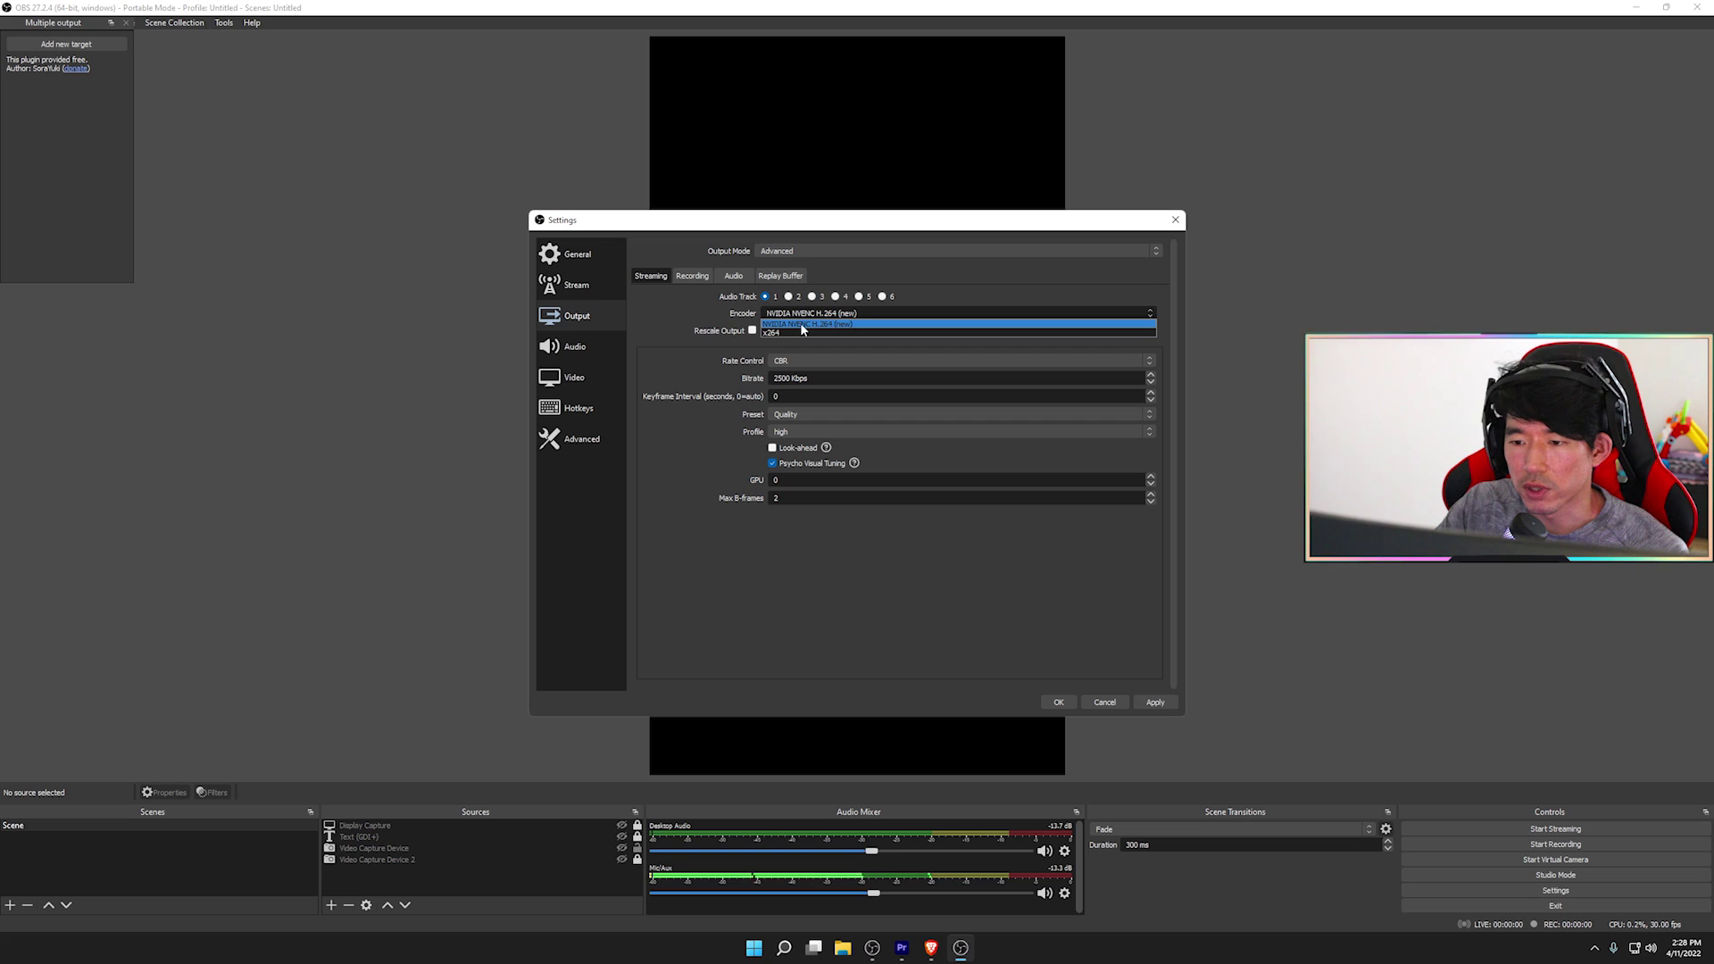
left_click(723, 311)
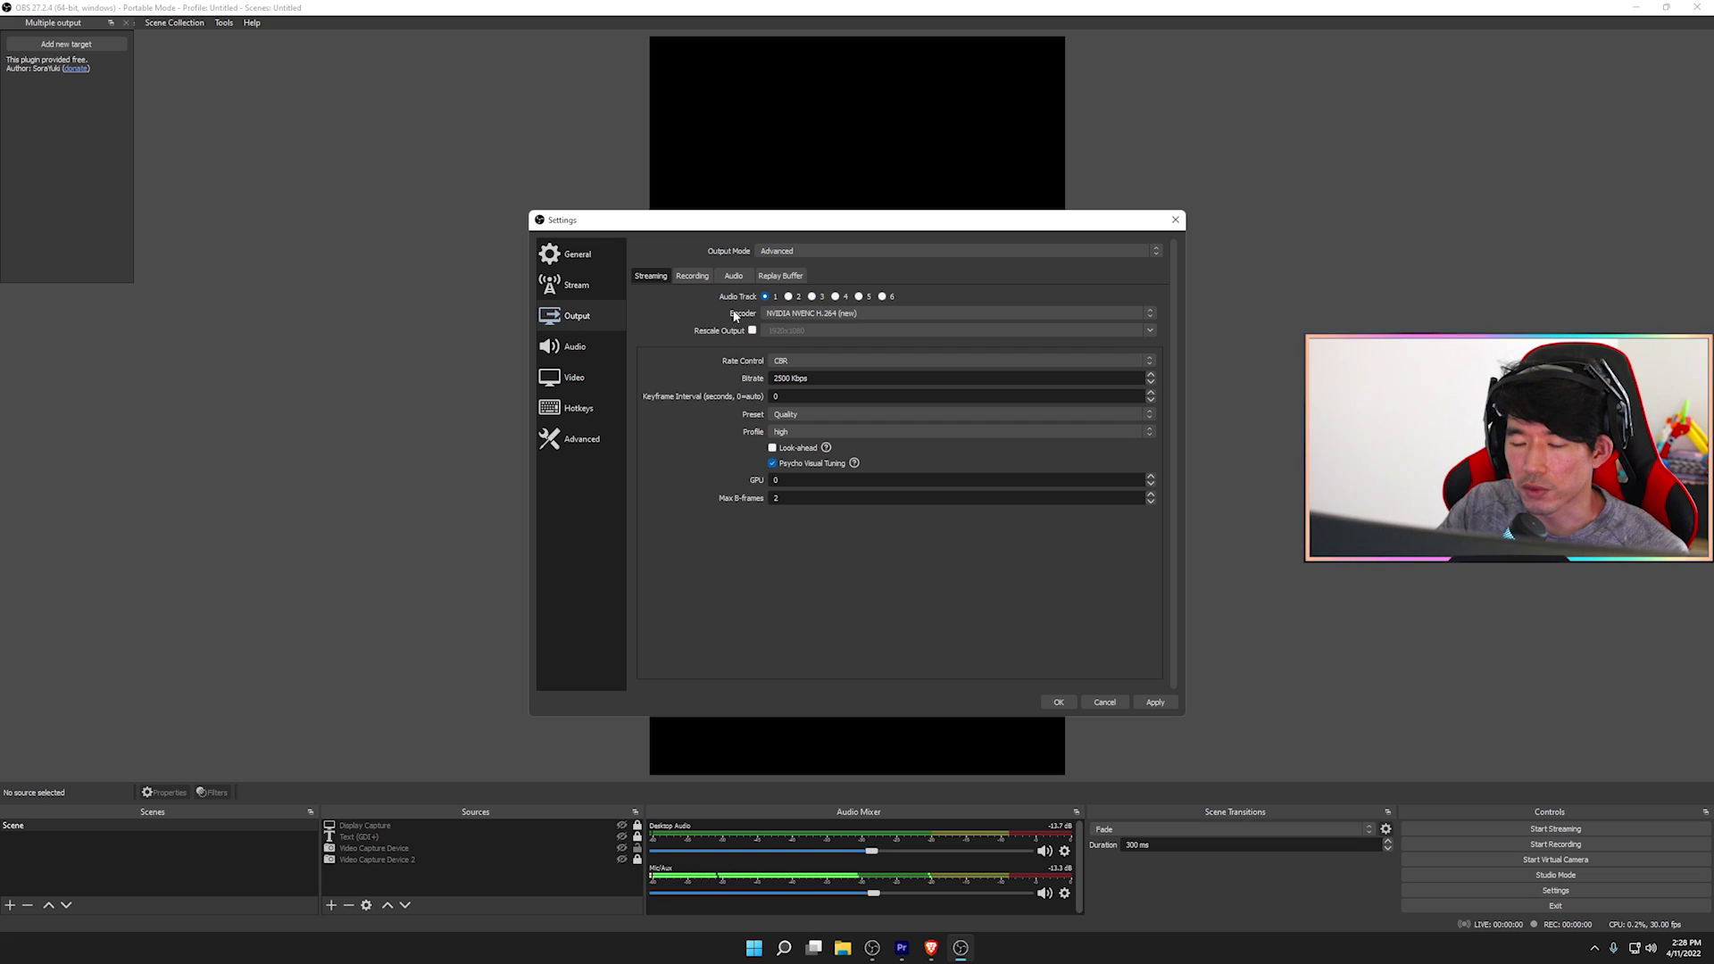
left_click(801, 315)
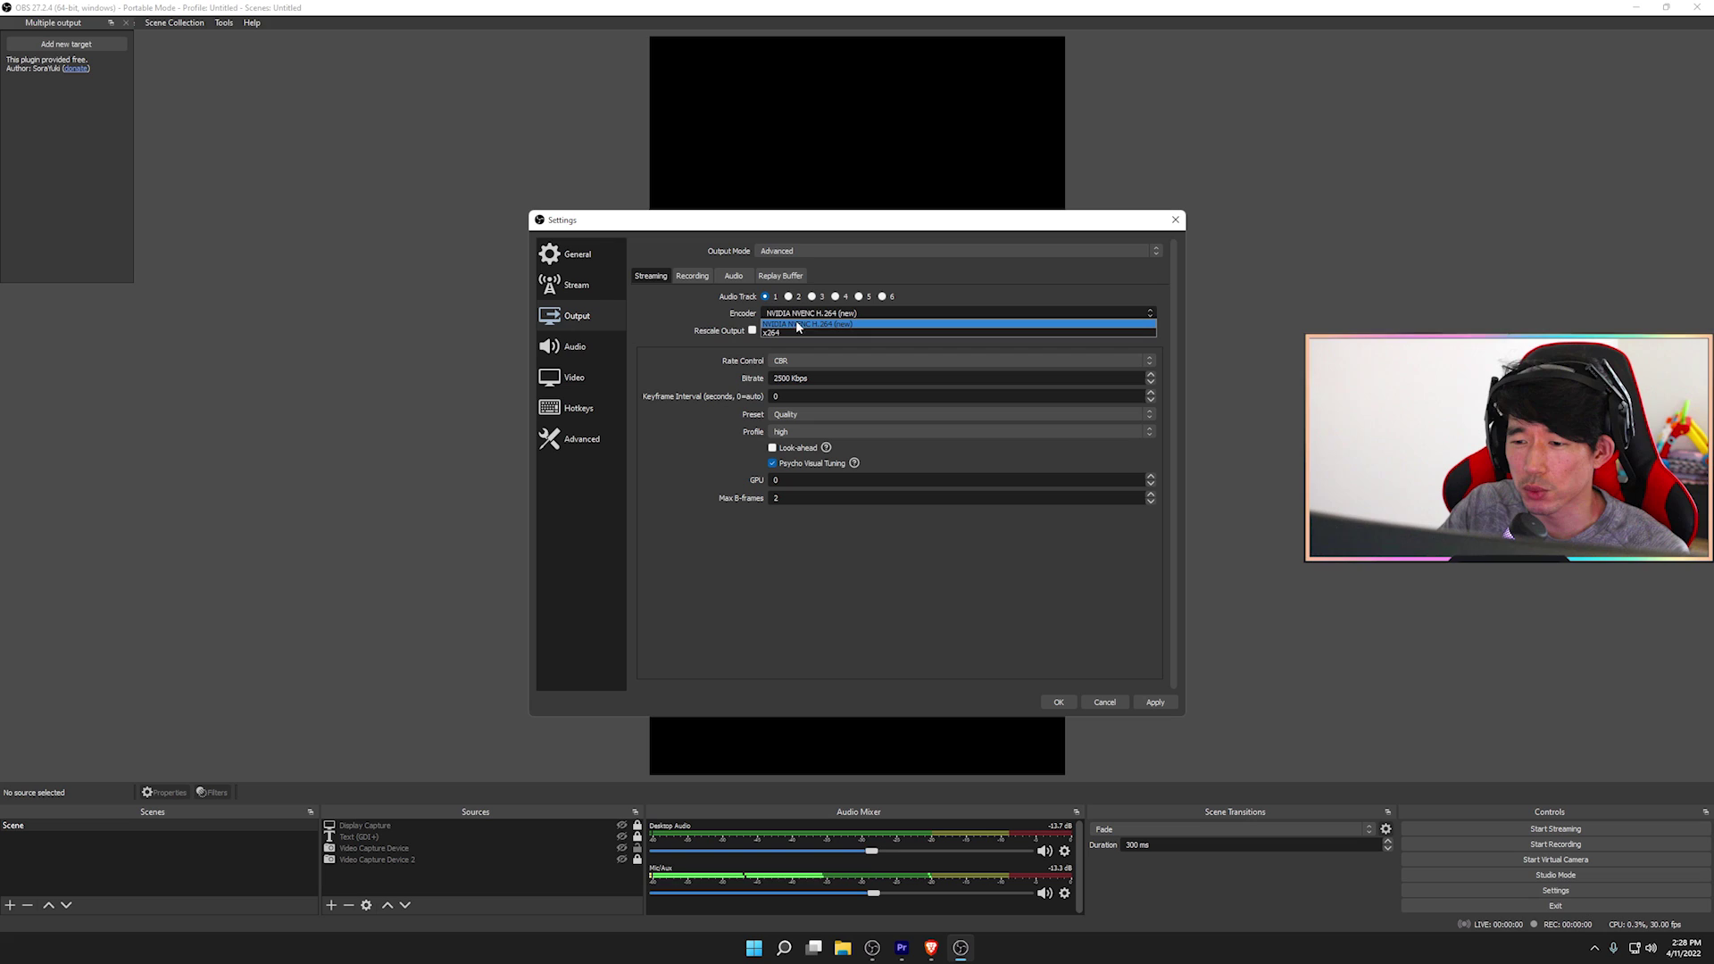
left_click(806, 325)
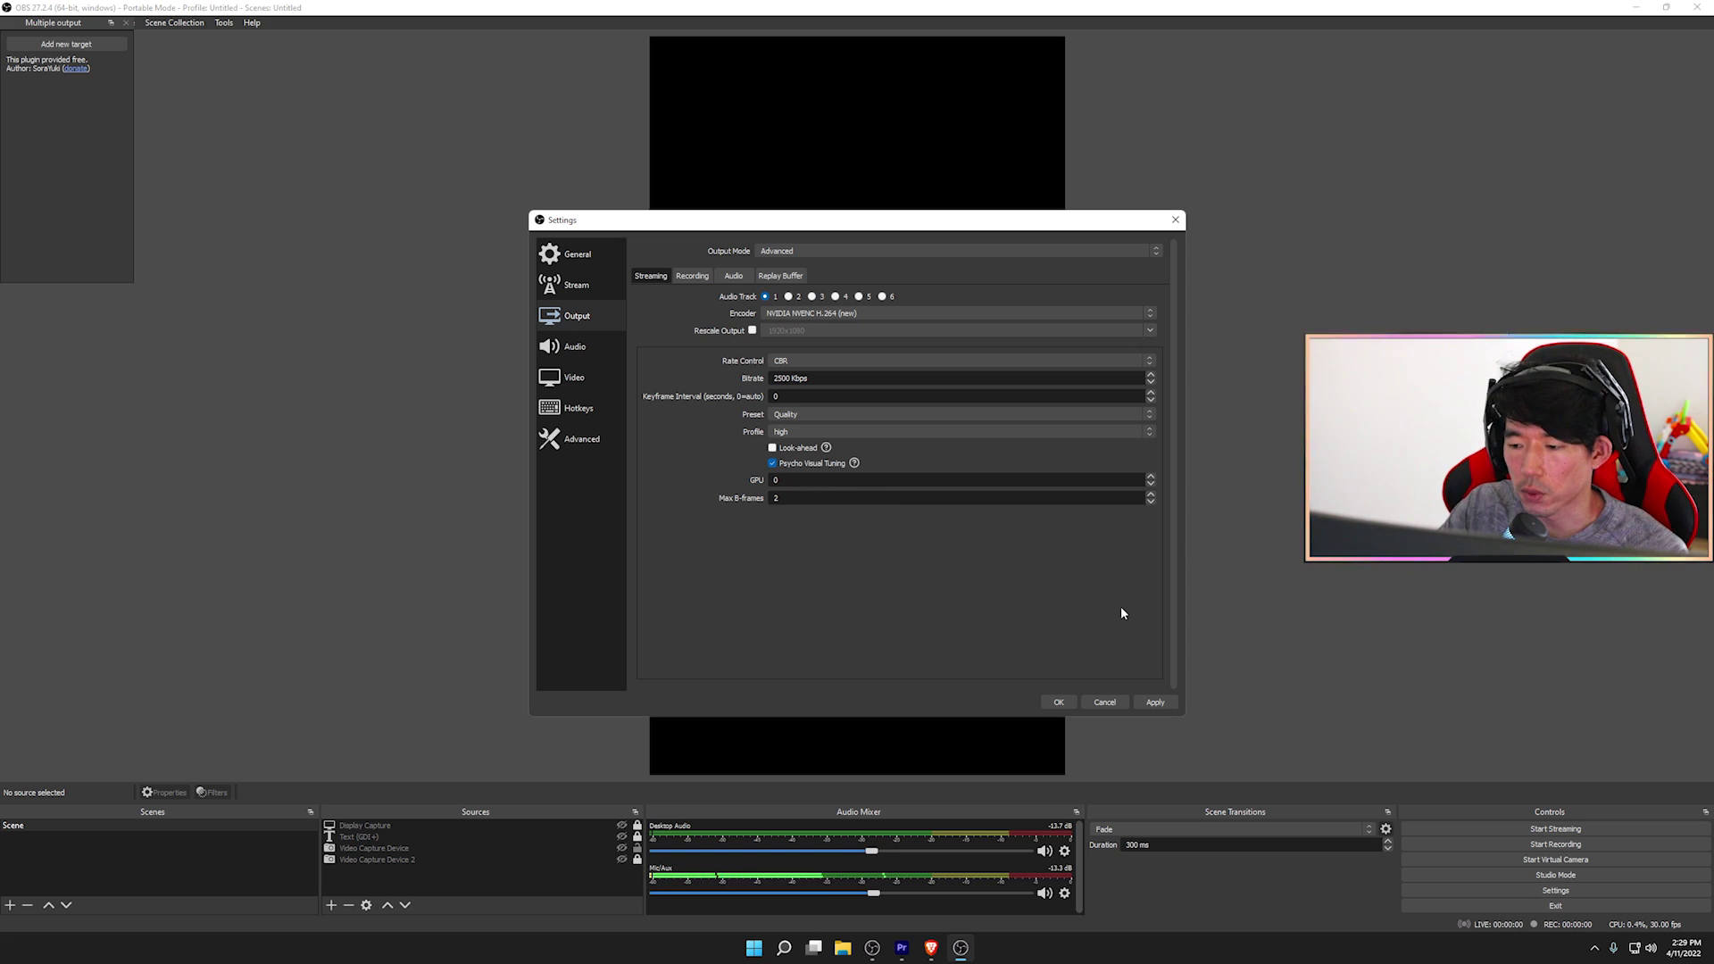
left_click(1157, 703)
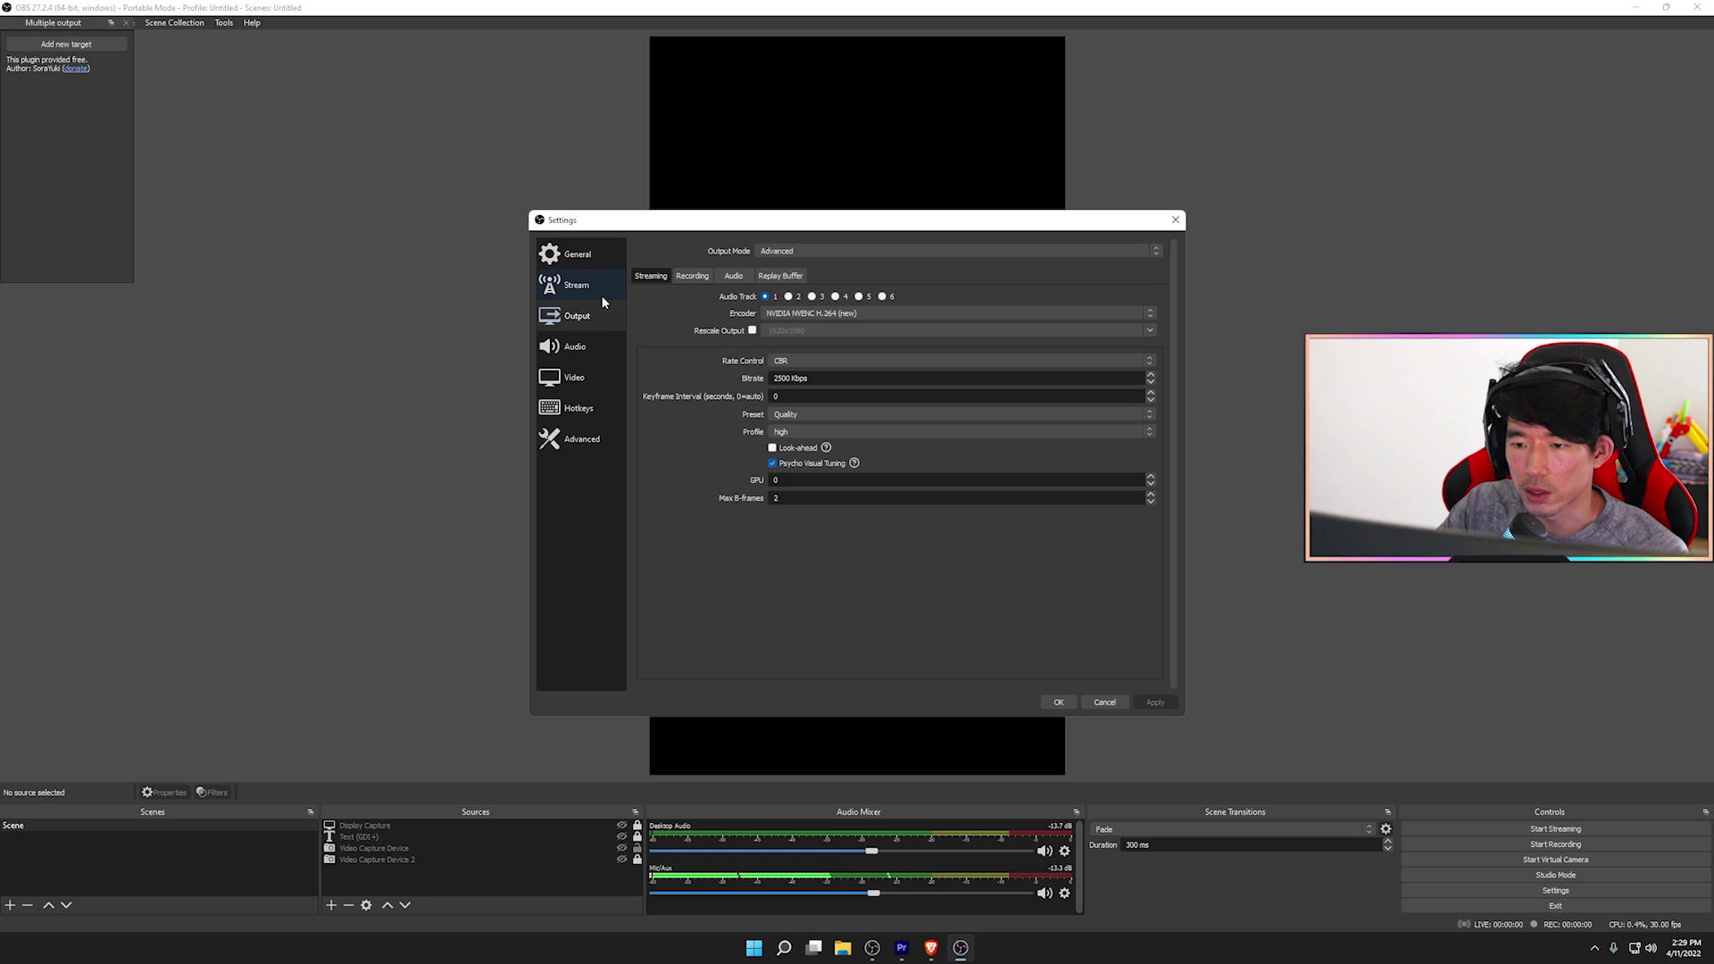
Keep the Astro A50 headset as Desktop Audio, then view the Custom TikTok stream server settings
left_click(576, 346)
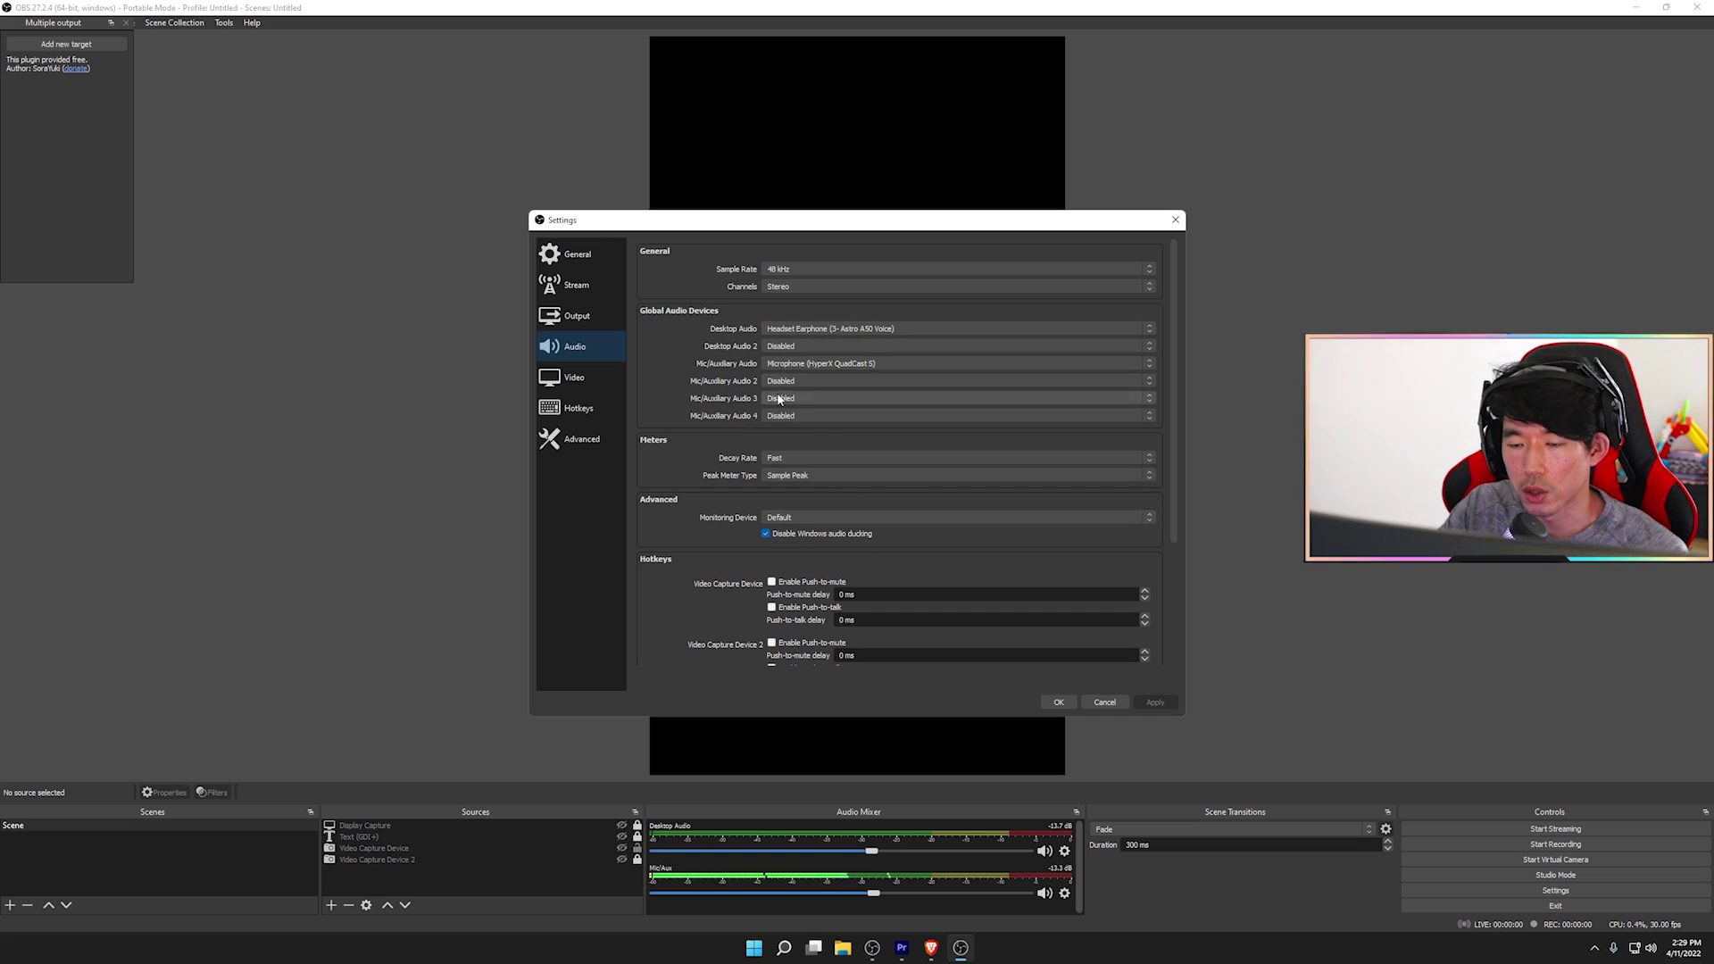
left_click(844, 330)
left_click(845, 331)
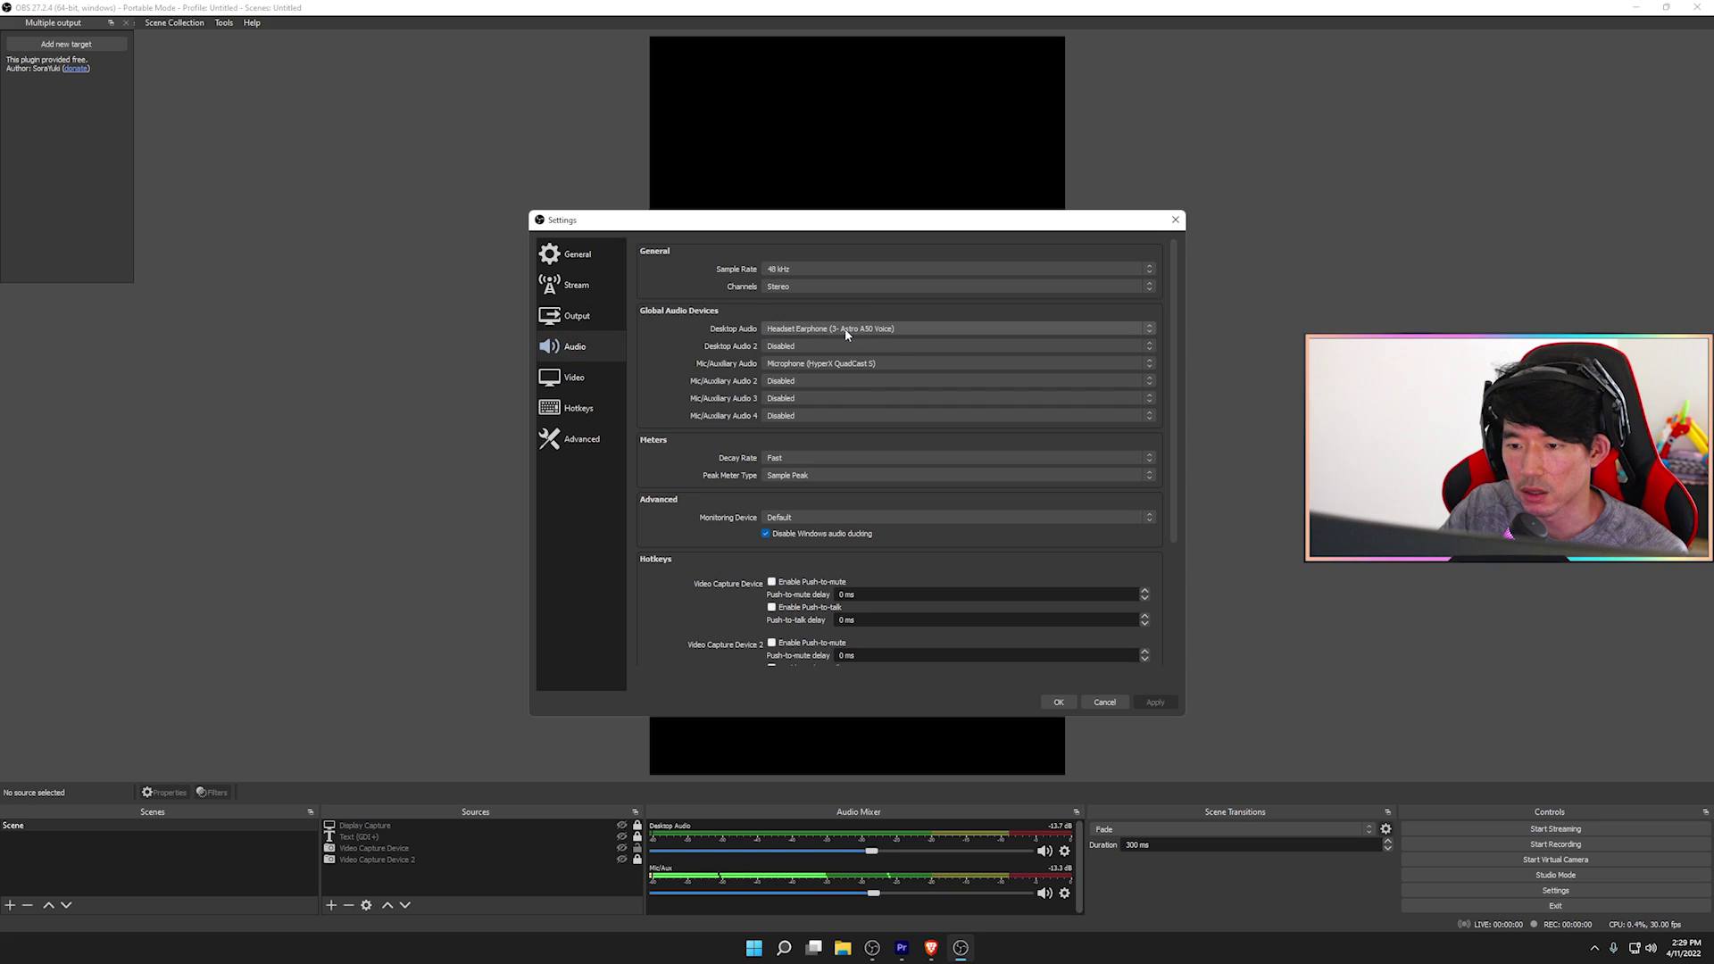
left_click(779, 330)
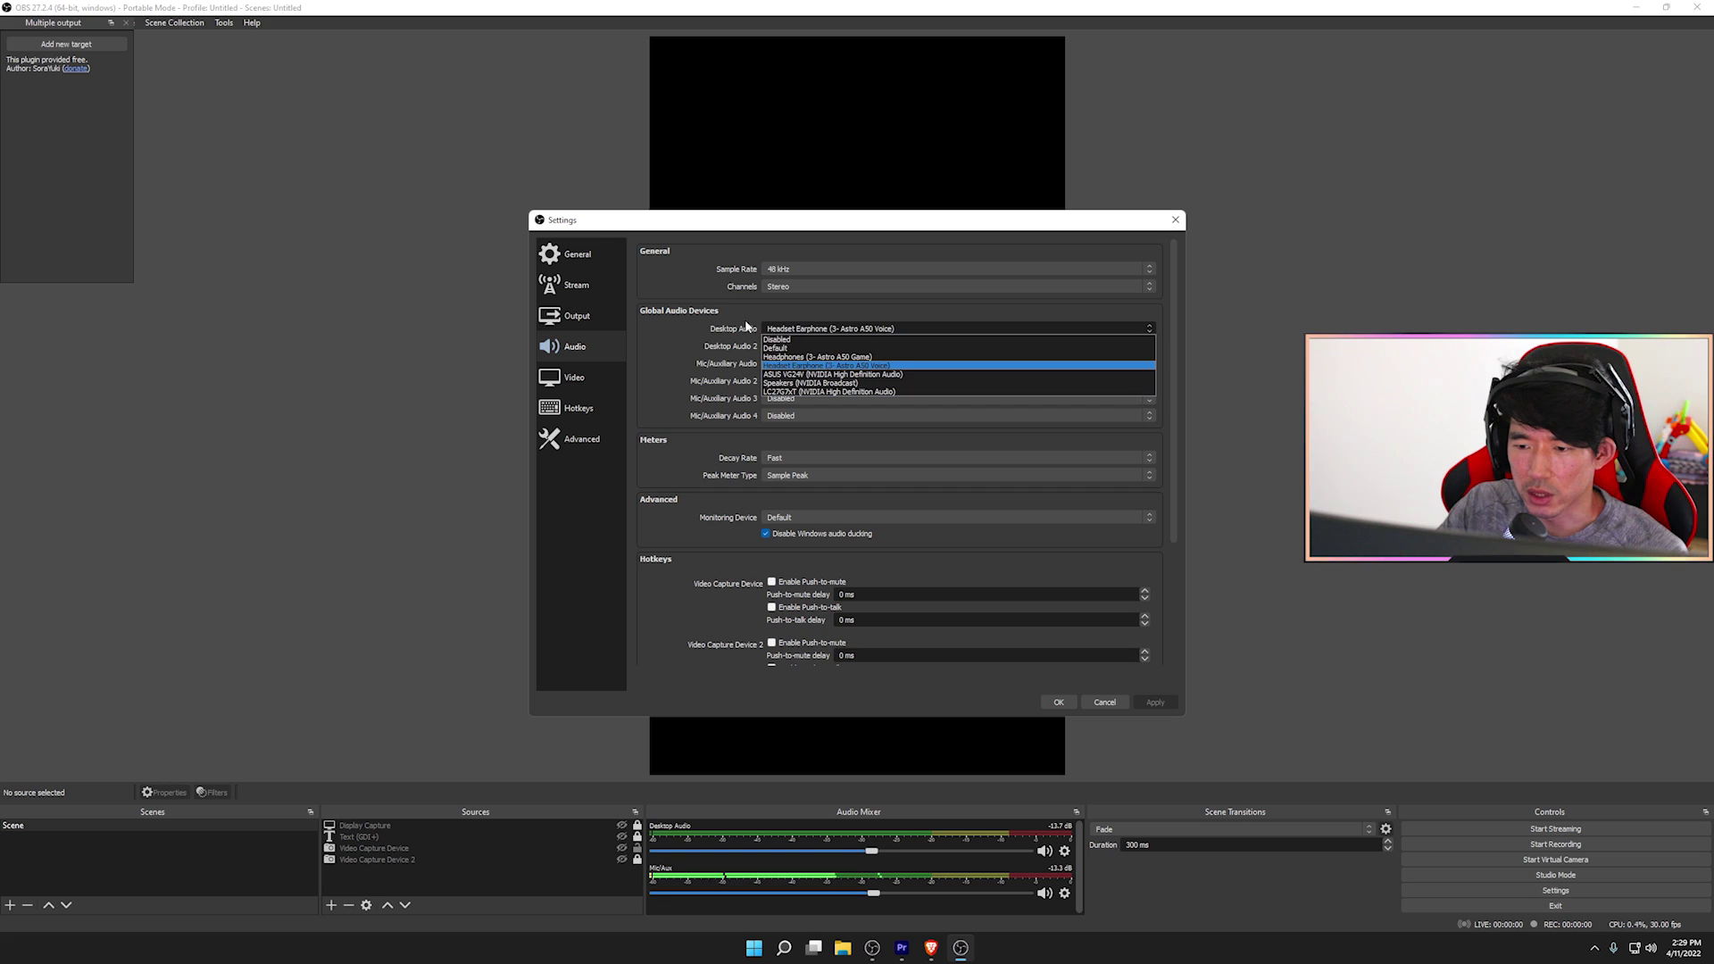
left_click(746, 326)
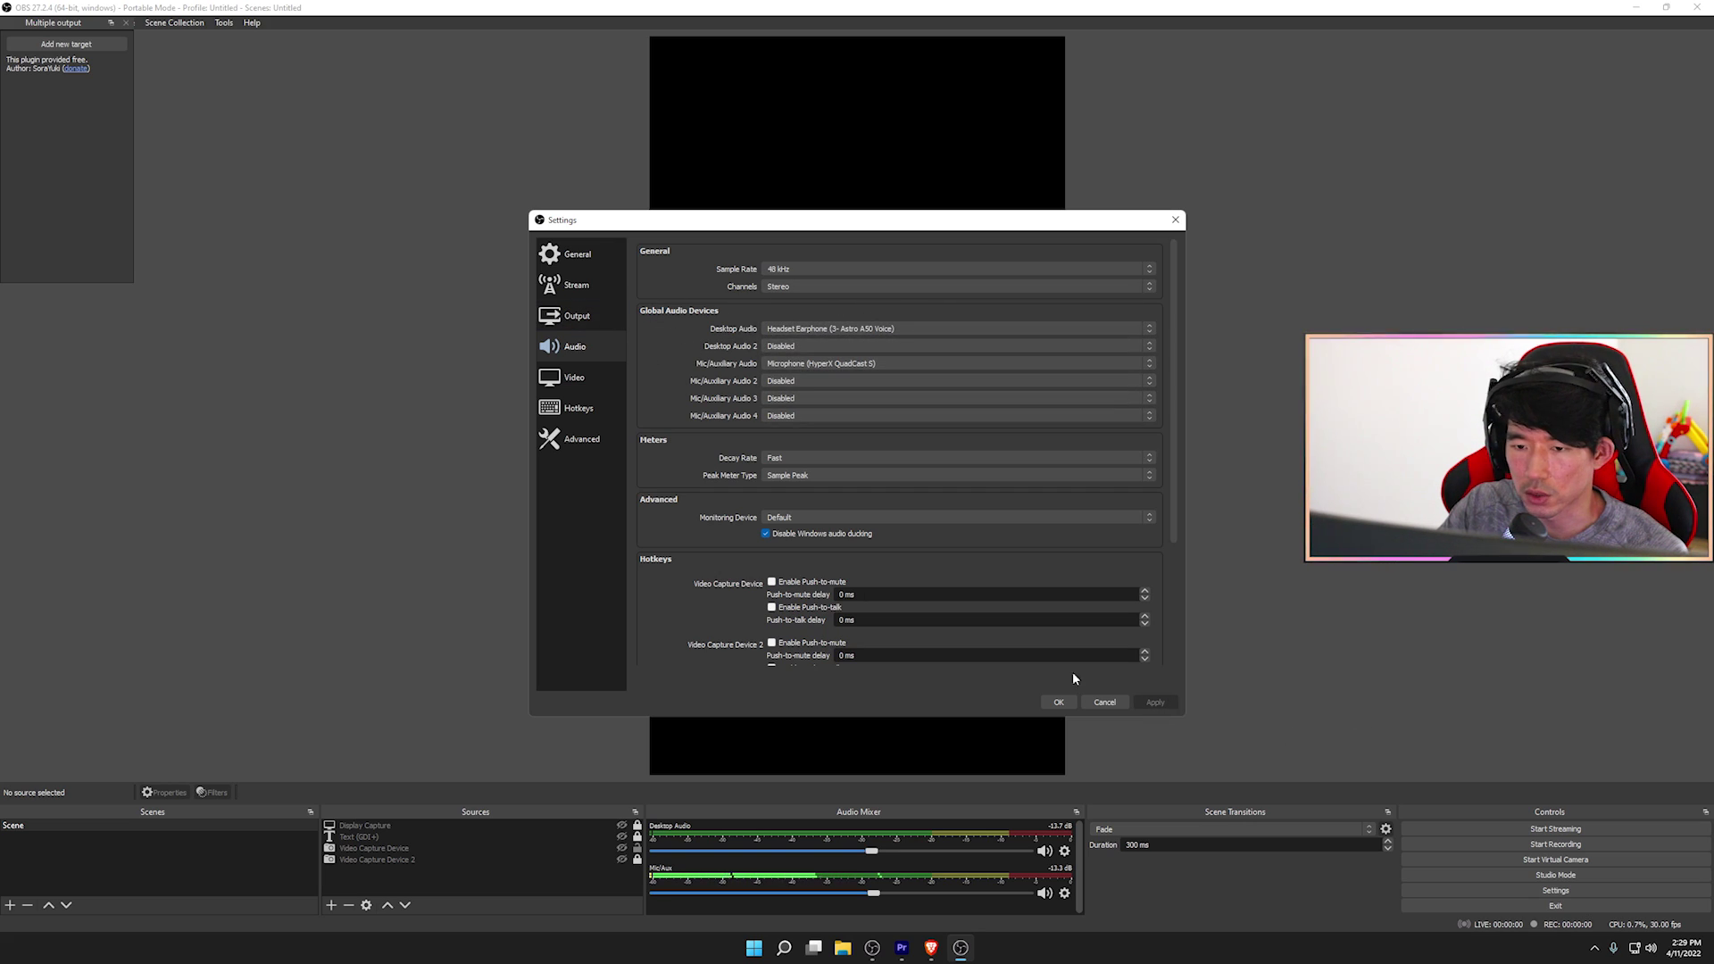
left_click(592, 295)
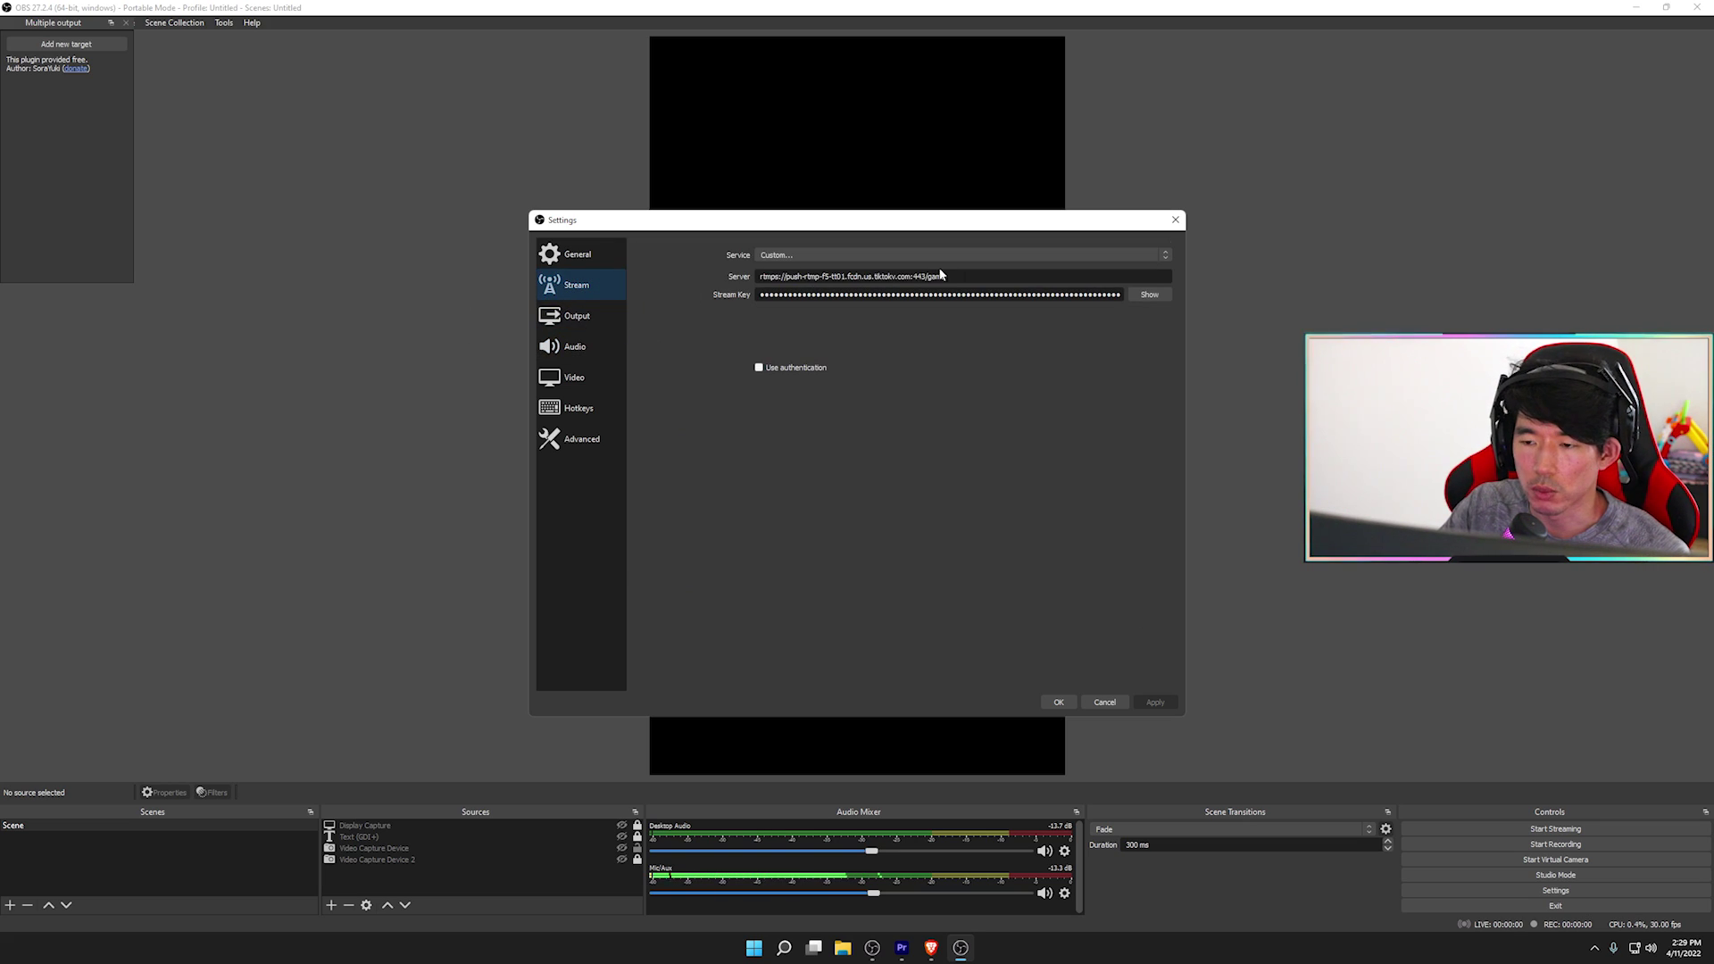
Save and close Settings, then bring up the add-source menu under Sources
left_click(1057, 702)
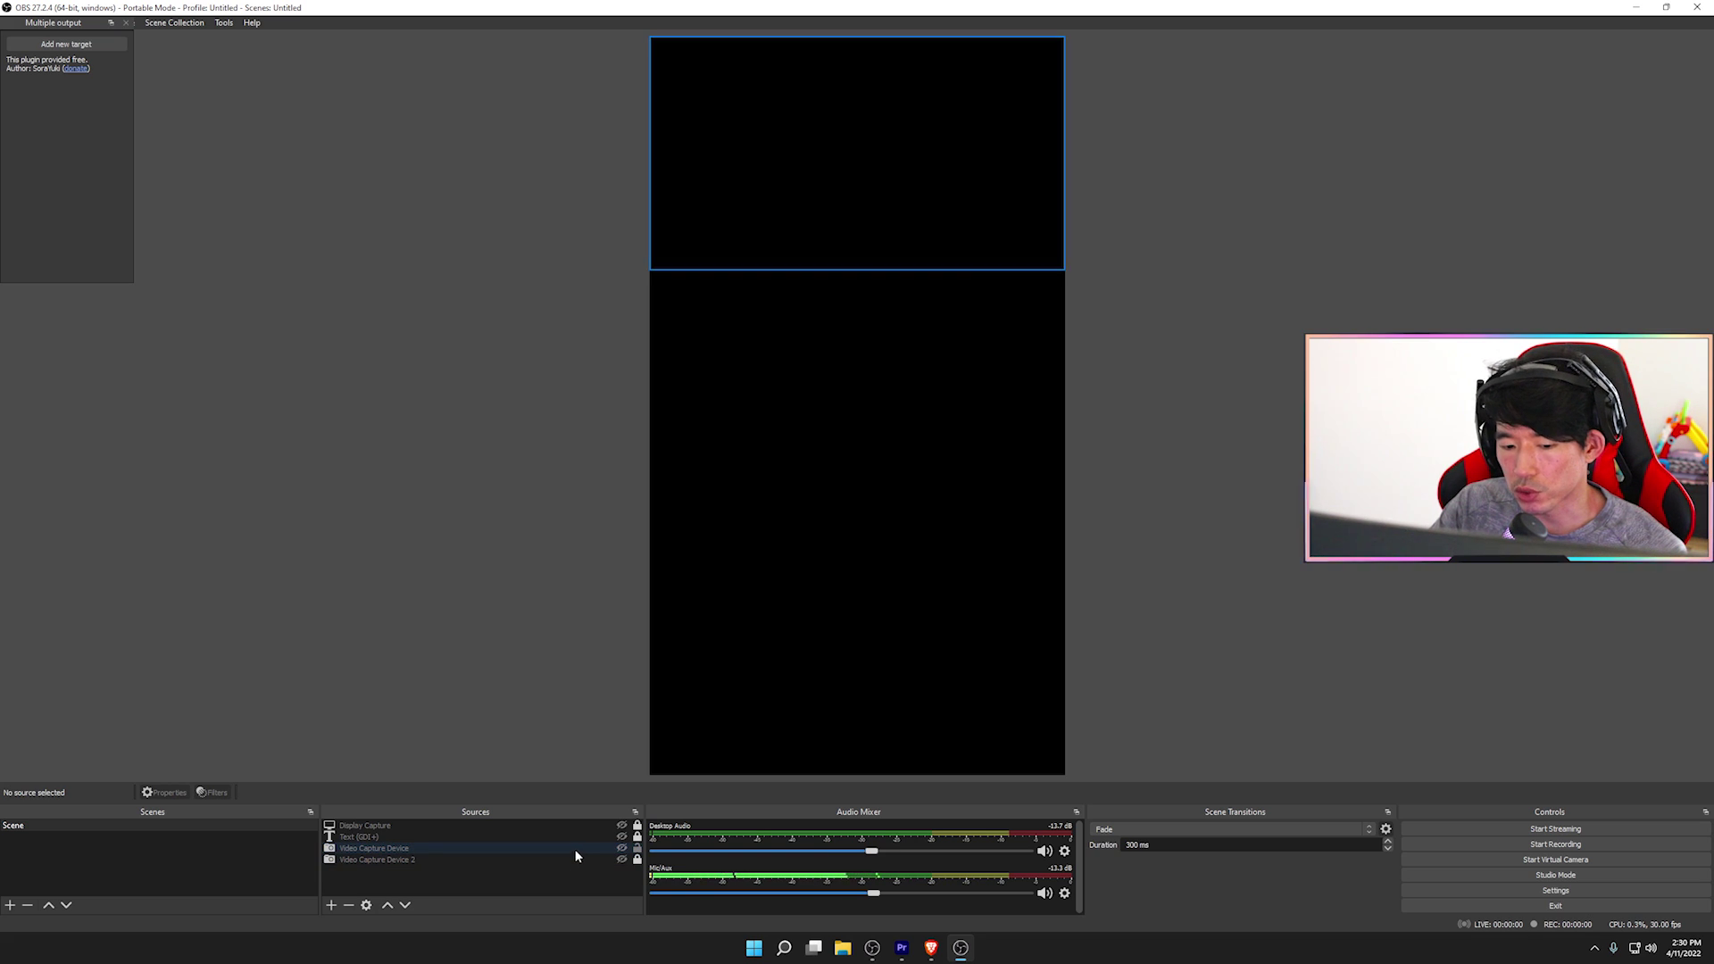
left_click(328, 907)
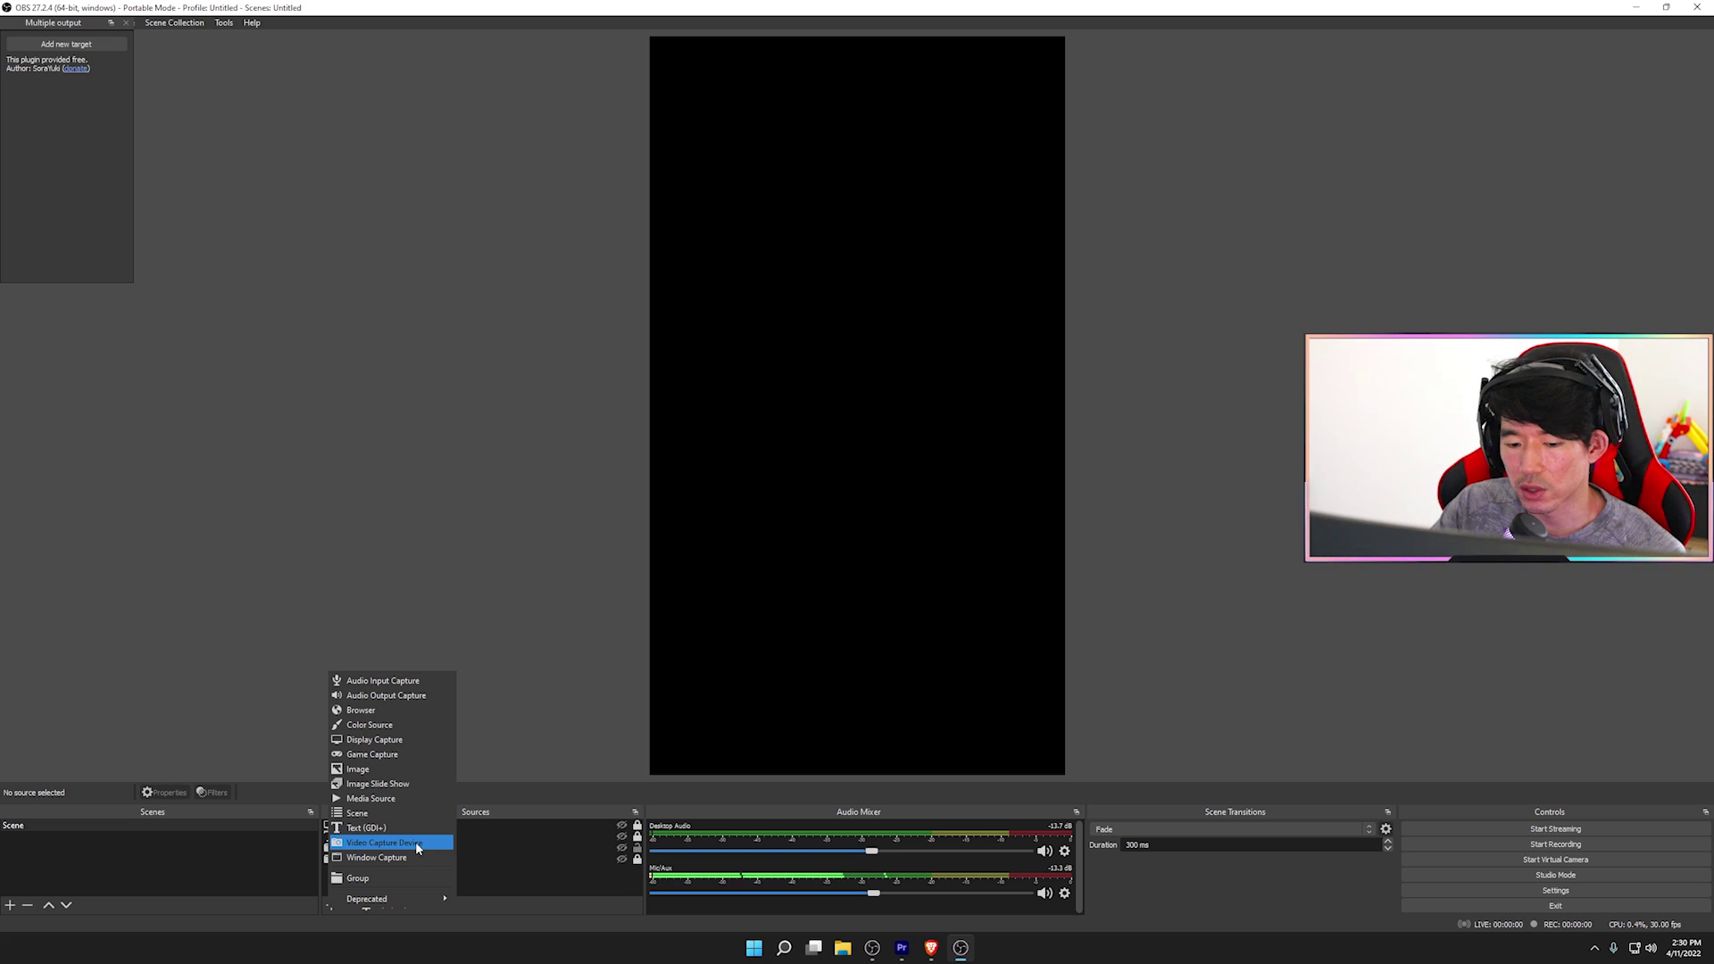
Reopen the Video Capture Device properties, verify the Device stays OBS-Camera, and confirm
left_click(474, 855)
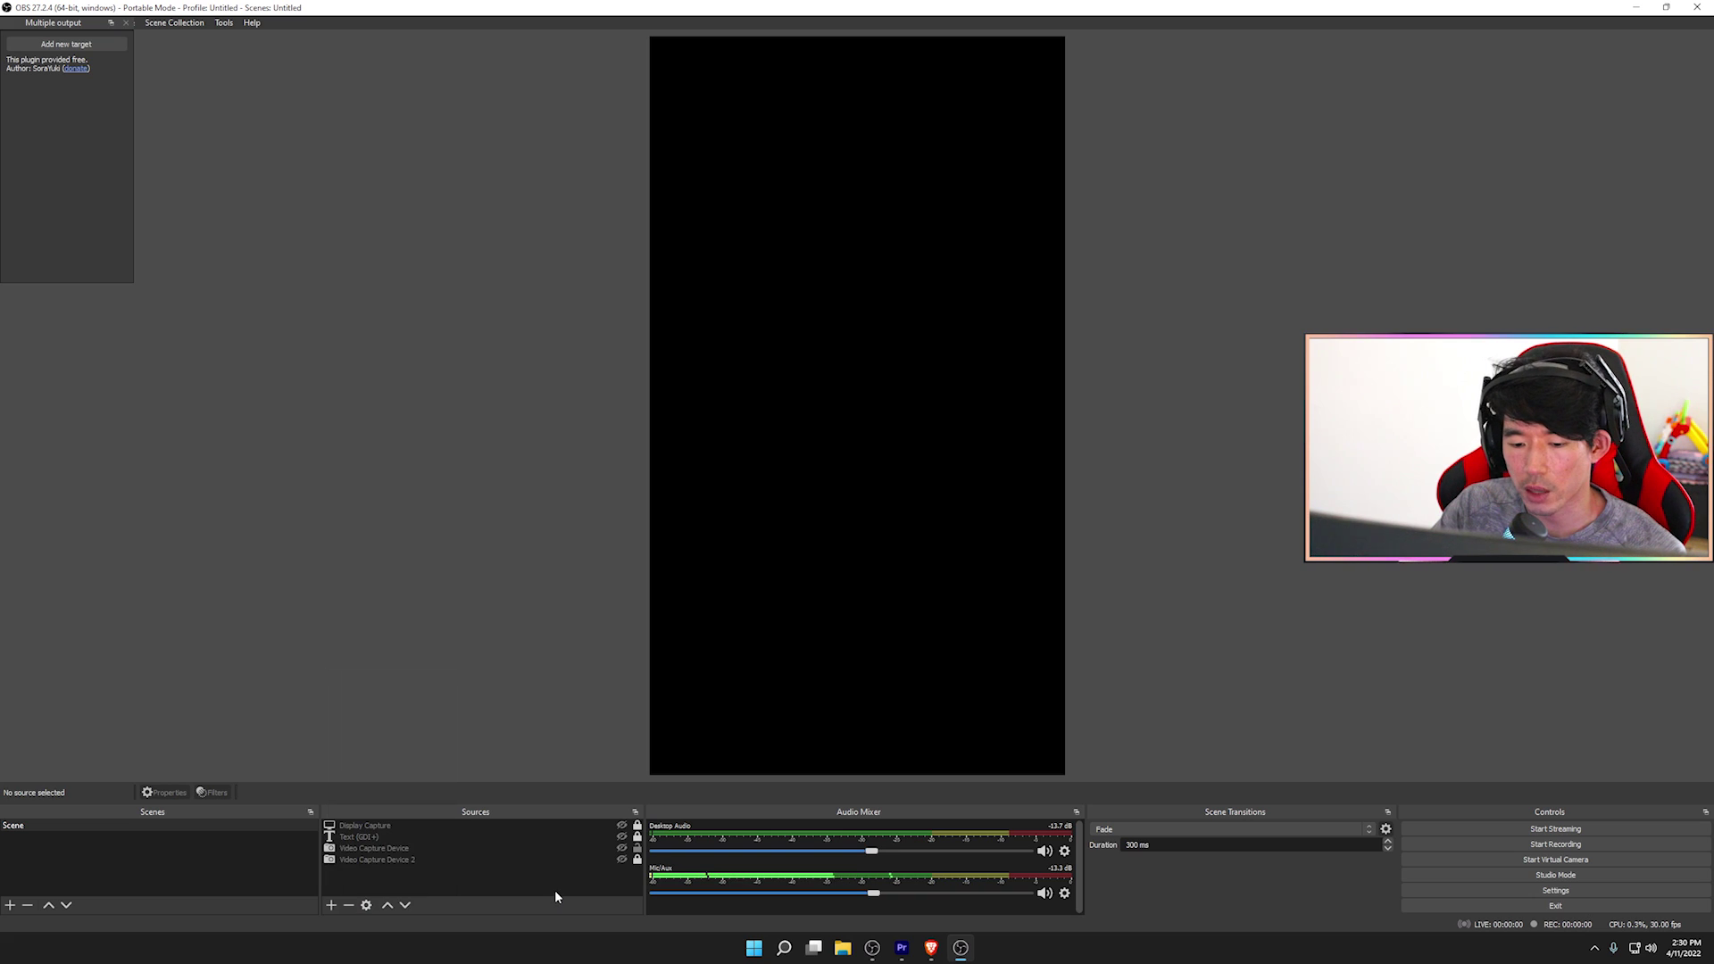
left_click(522, 848)
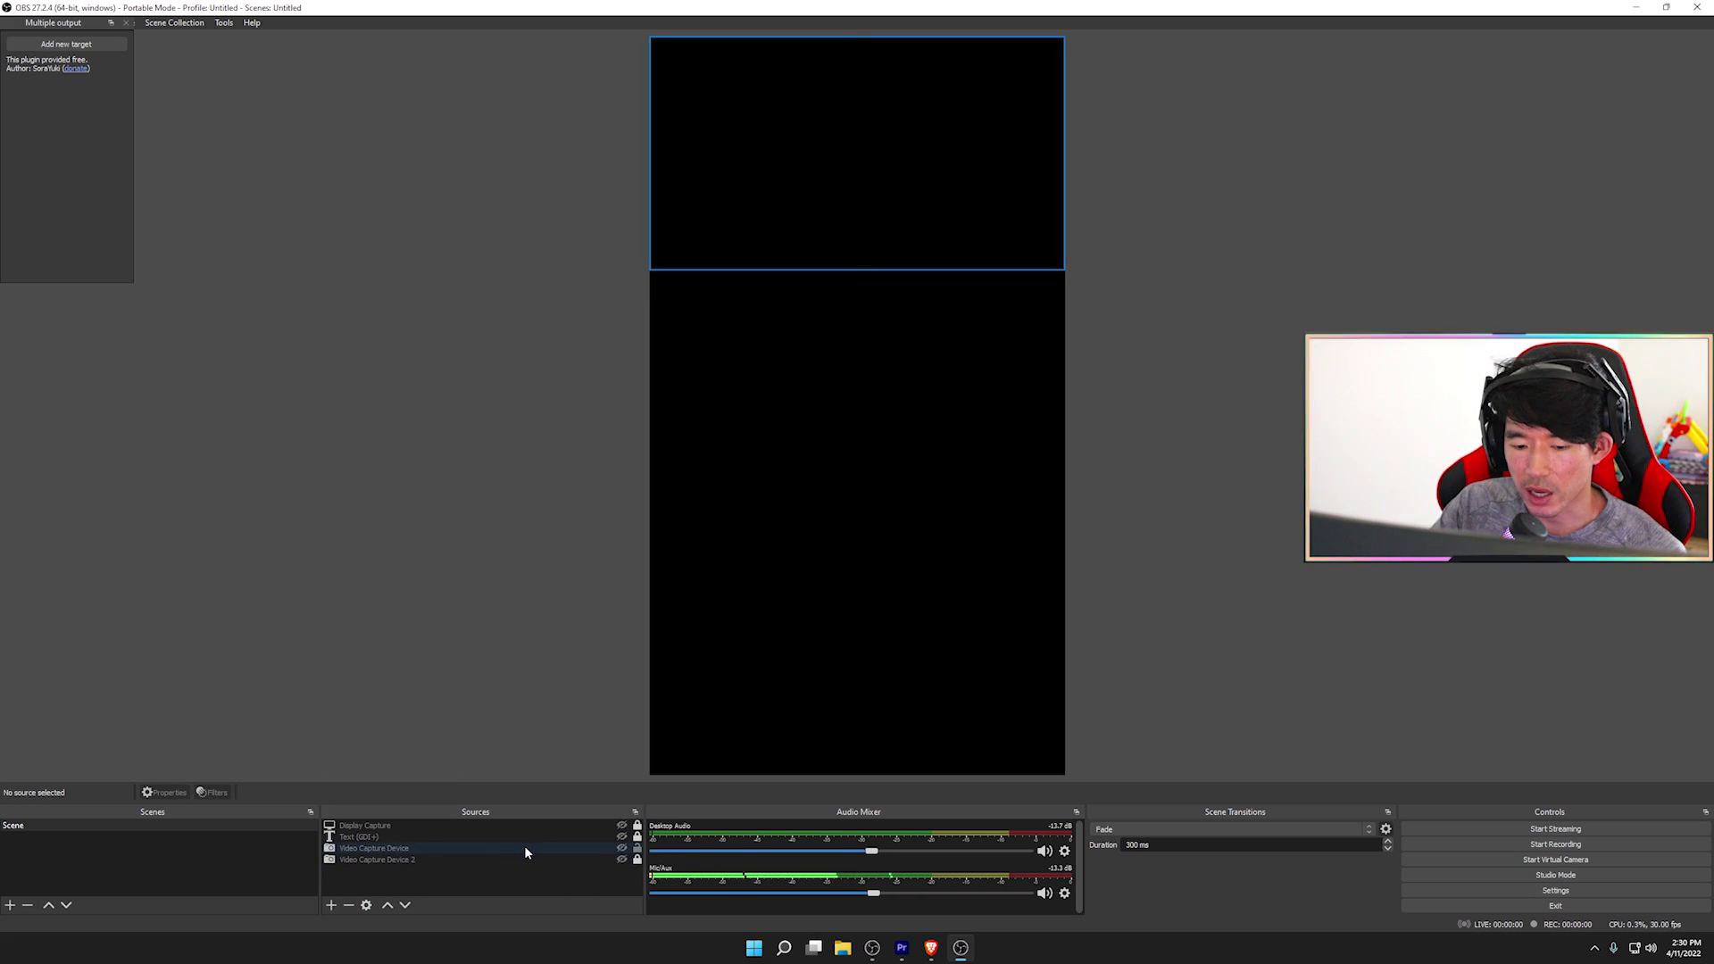
double_click(575, 848)
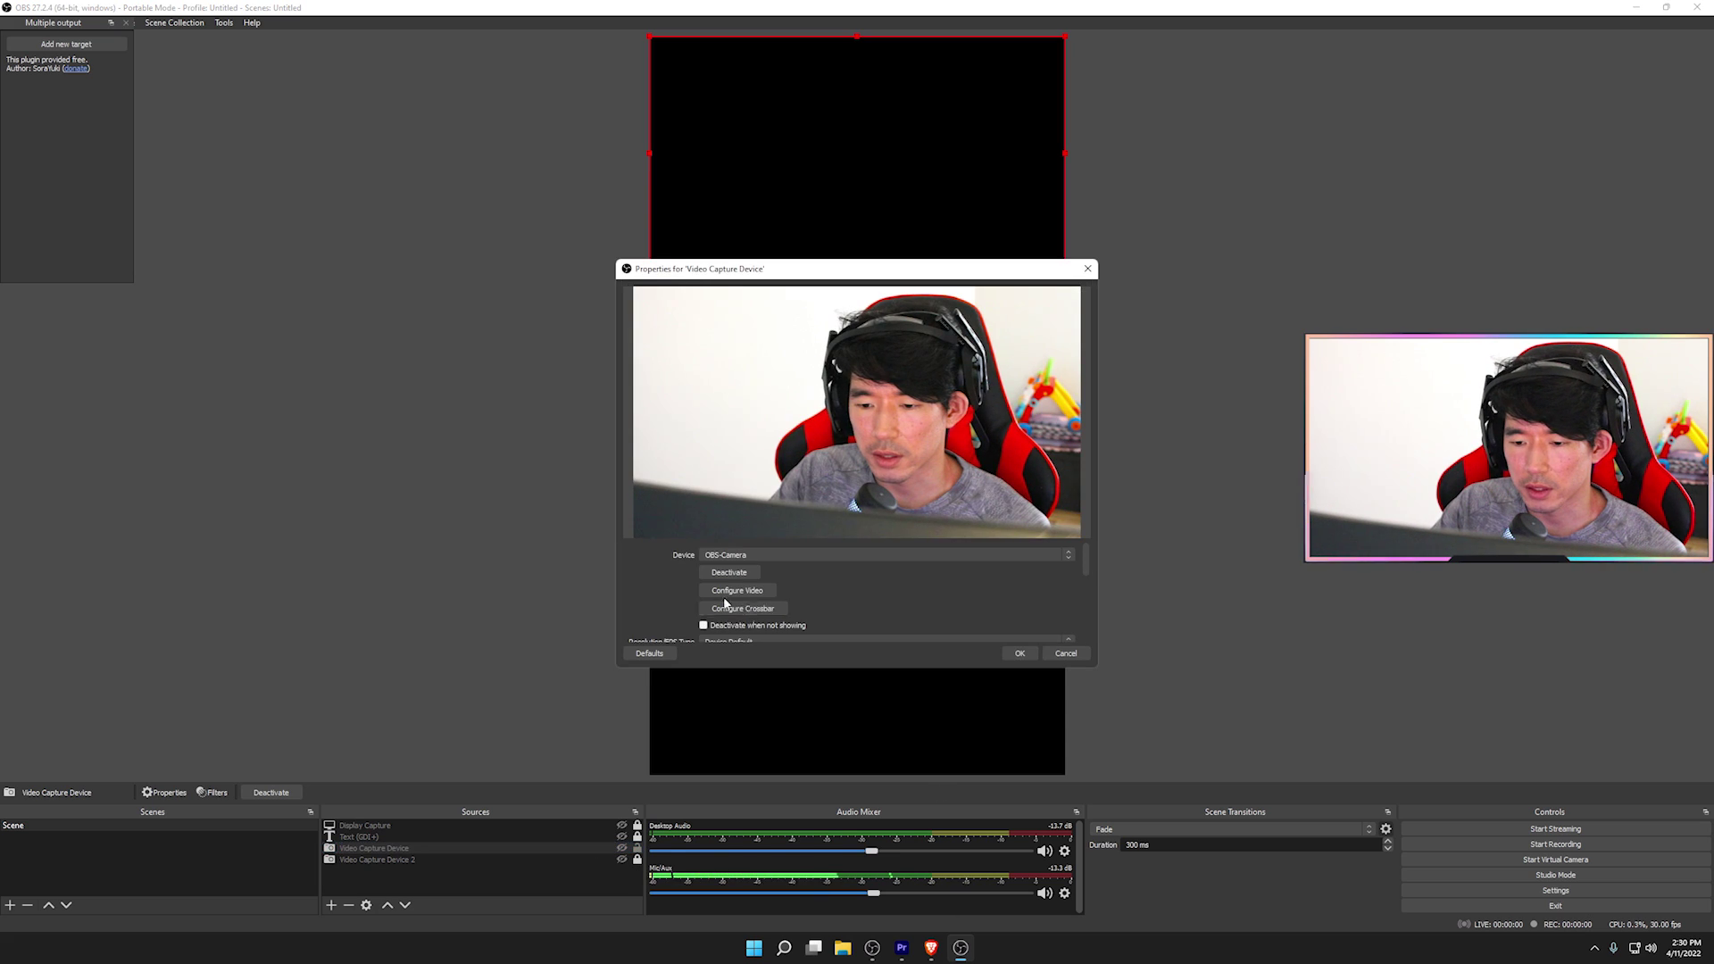
left_click(741, 554)
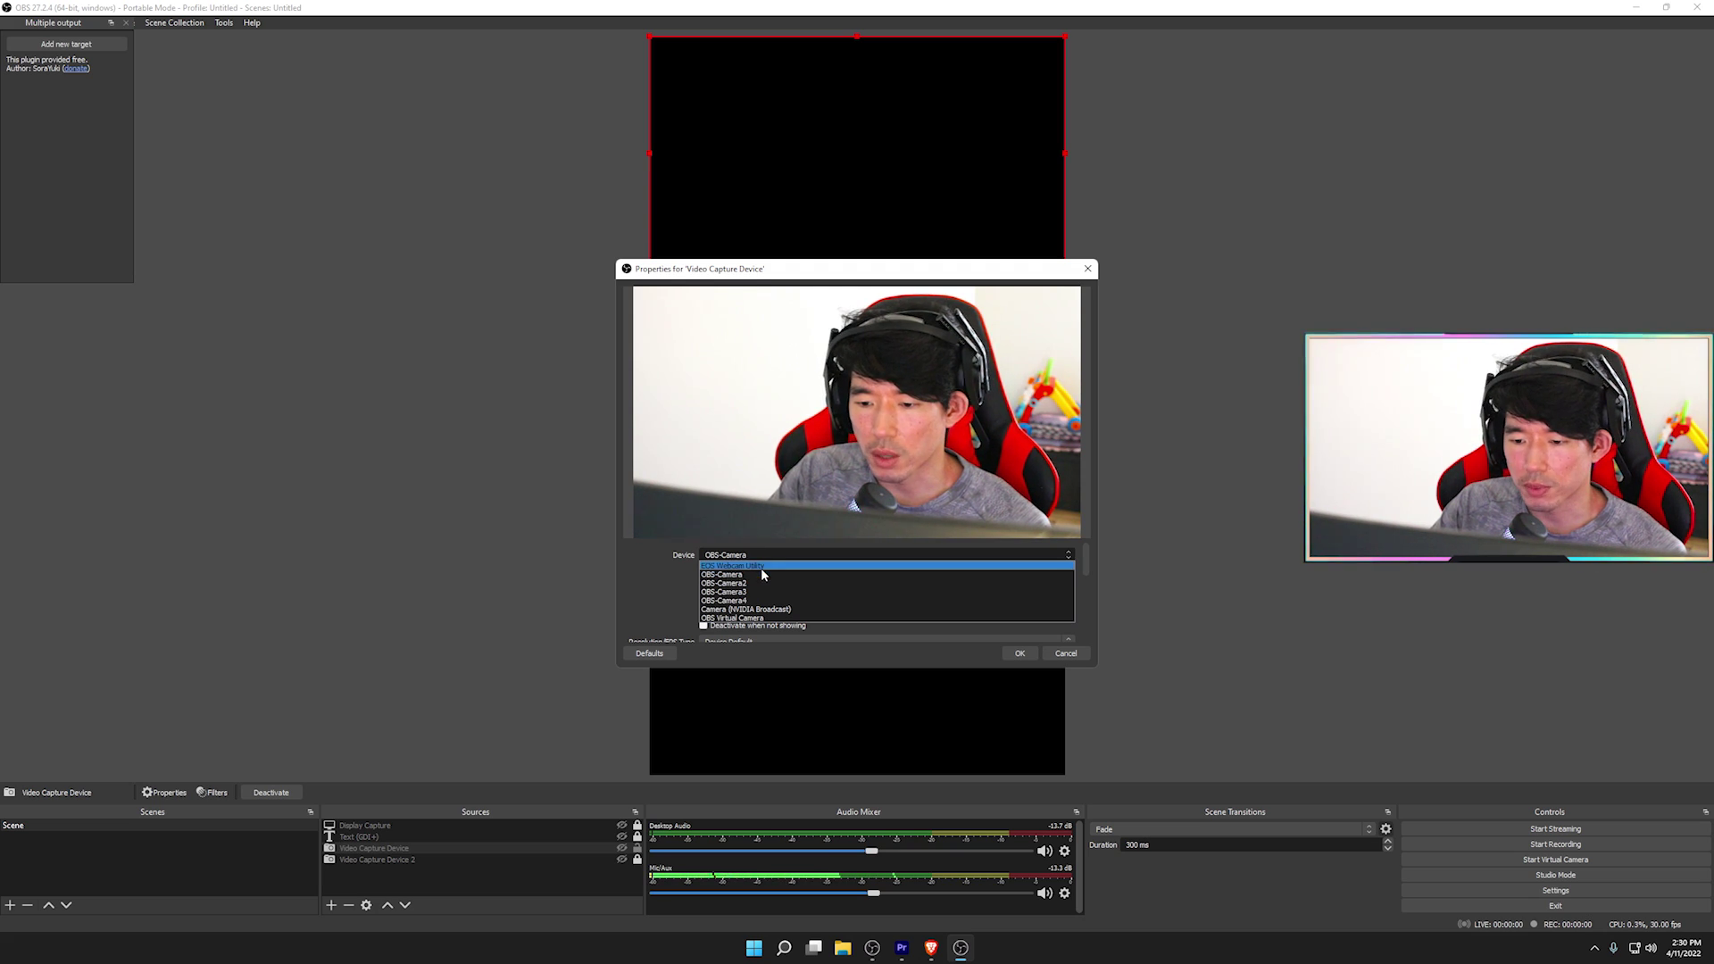
left_click(667, 565)
left_click(745, 554)
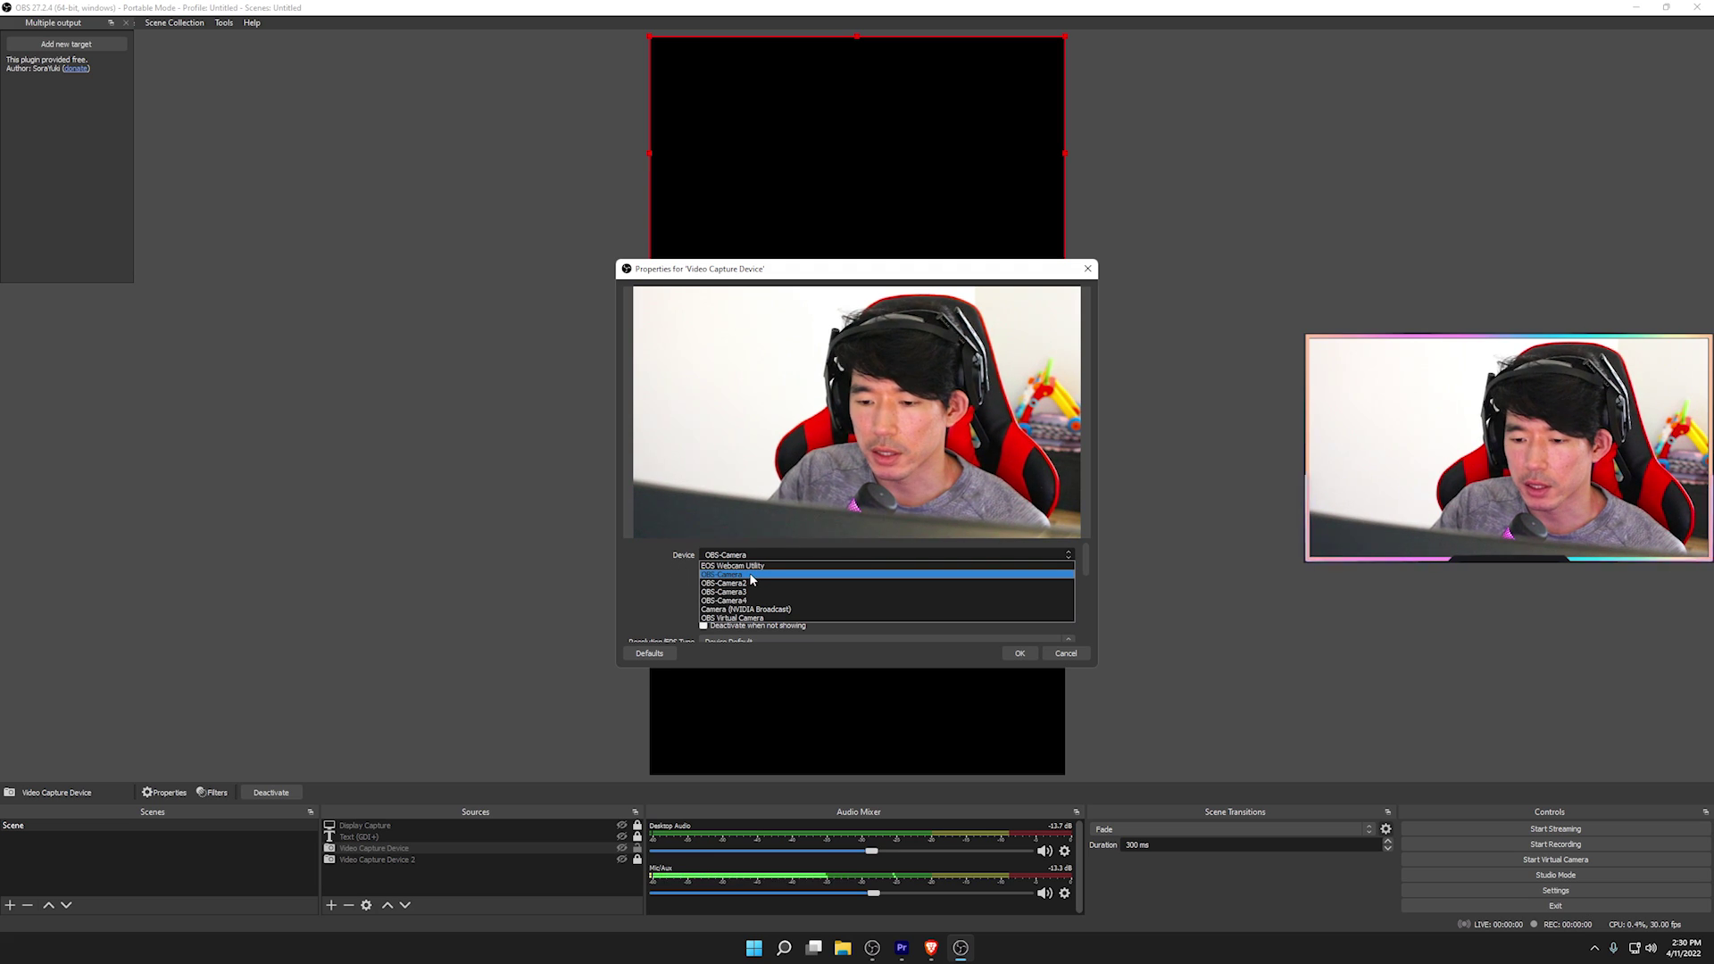
left_click(750, 576)
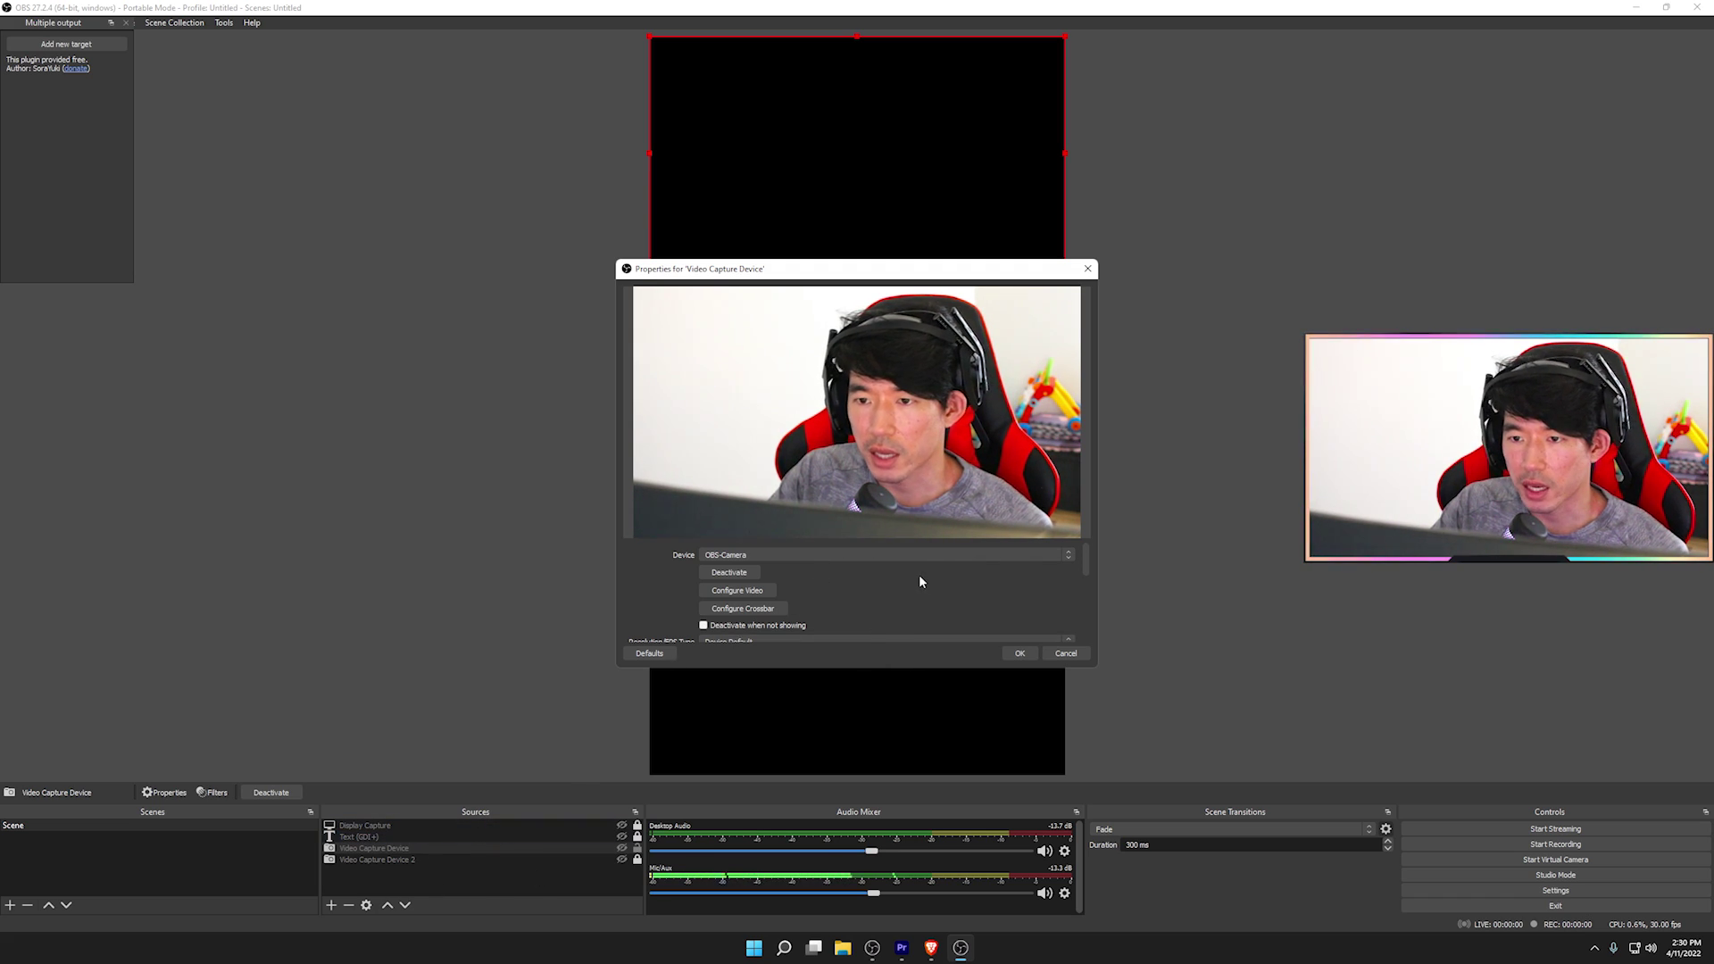
left_click(759, 555)
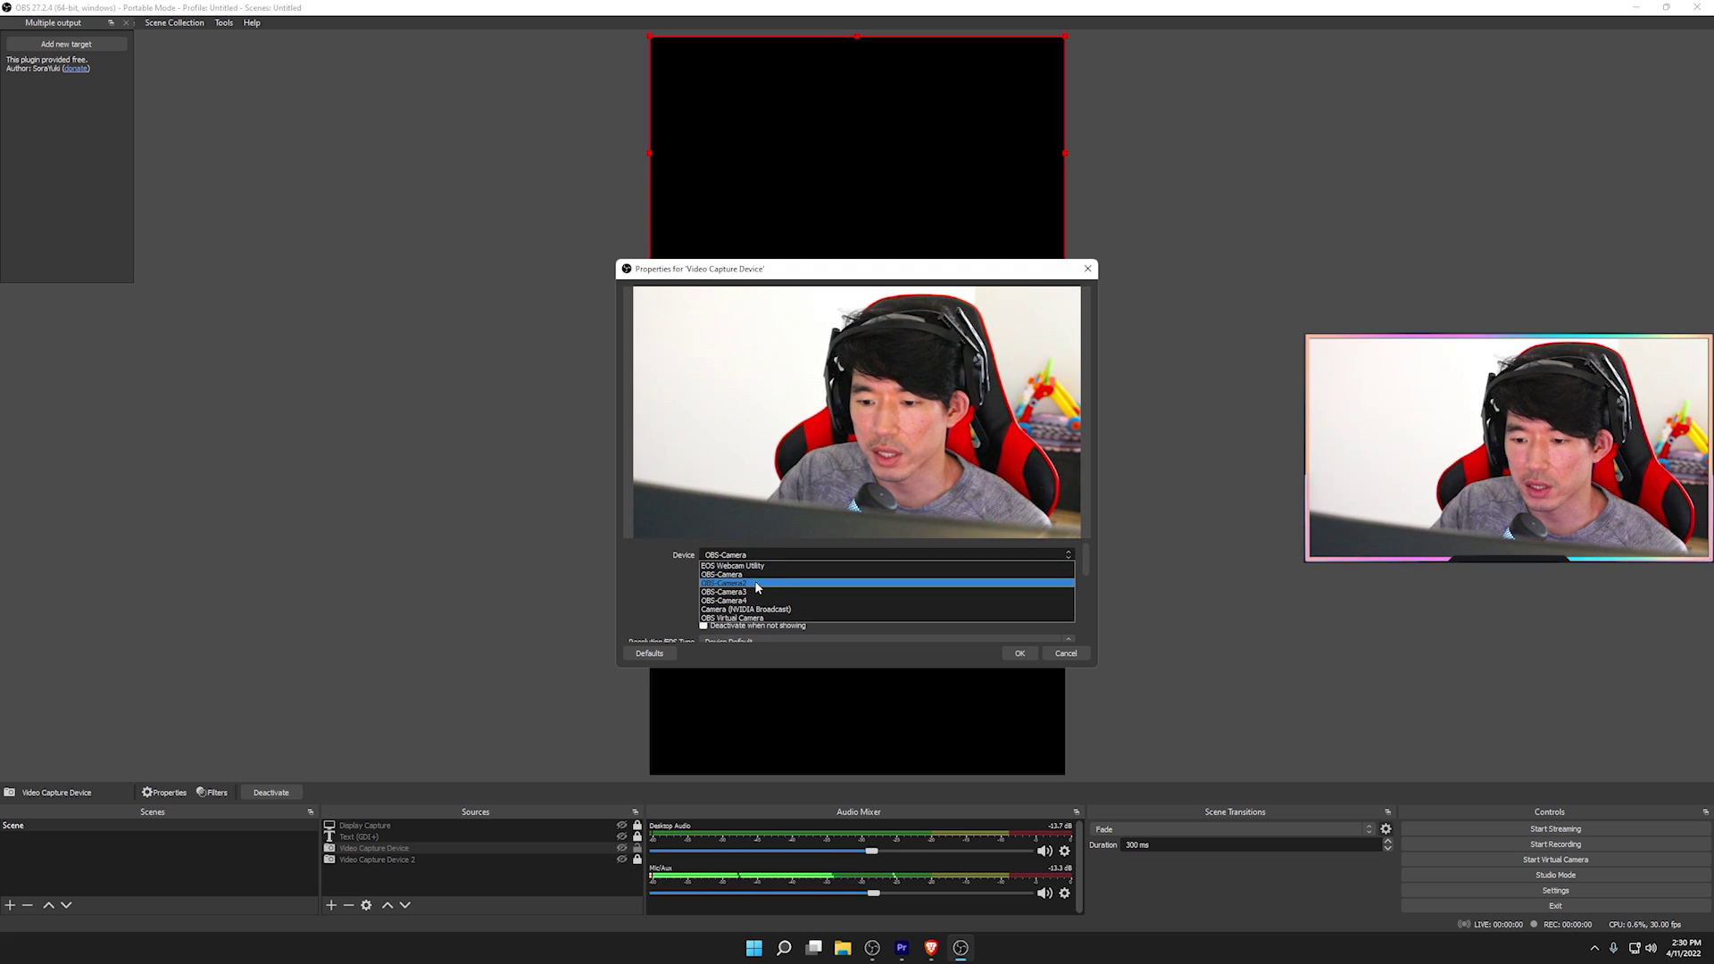
left_click(761, 576)
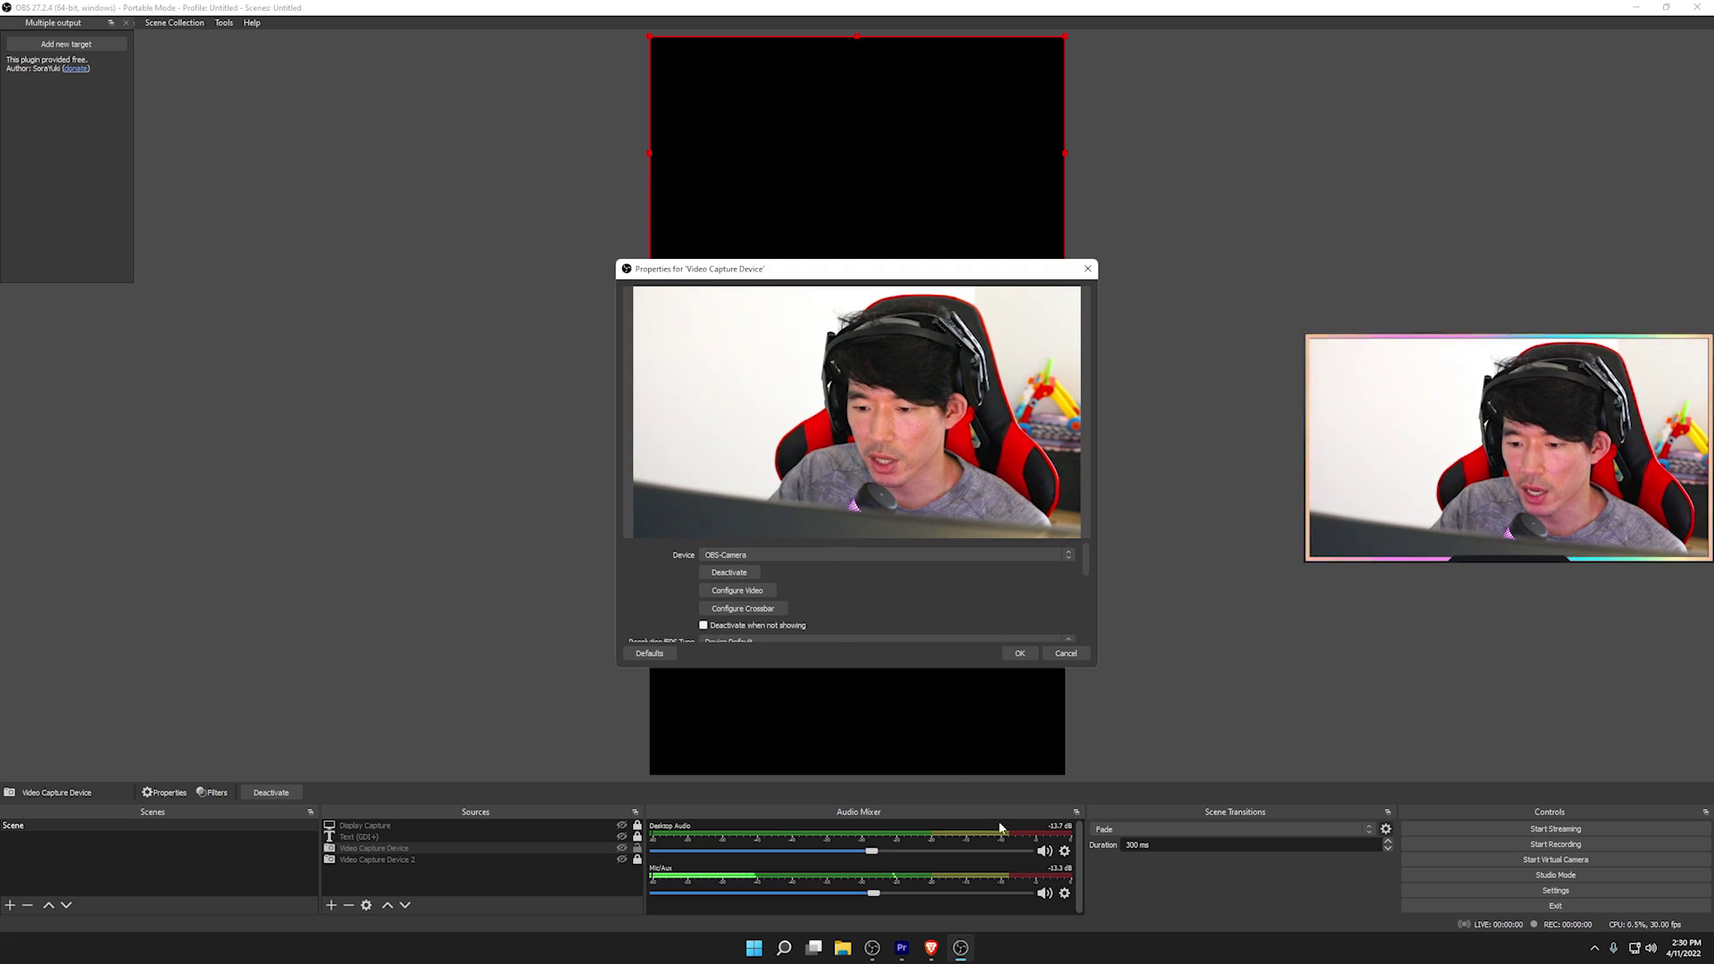
left_click(1014, 656)
Show the Video Capture Device webcam and resize it to span the canvas width at the top
left_click(623, 848)
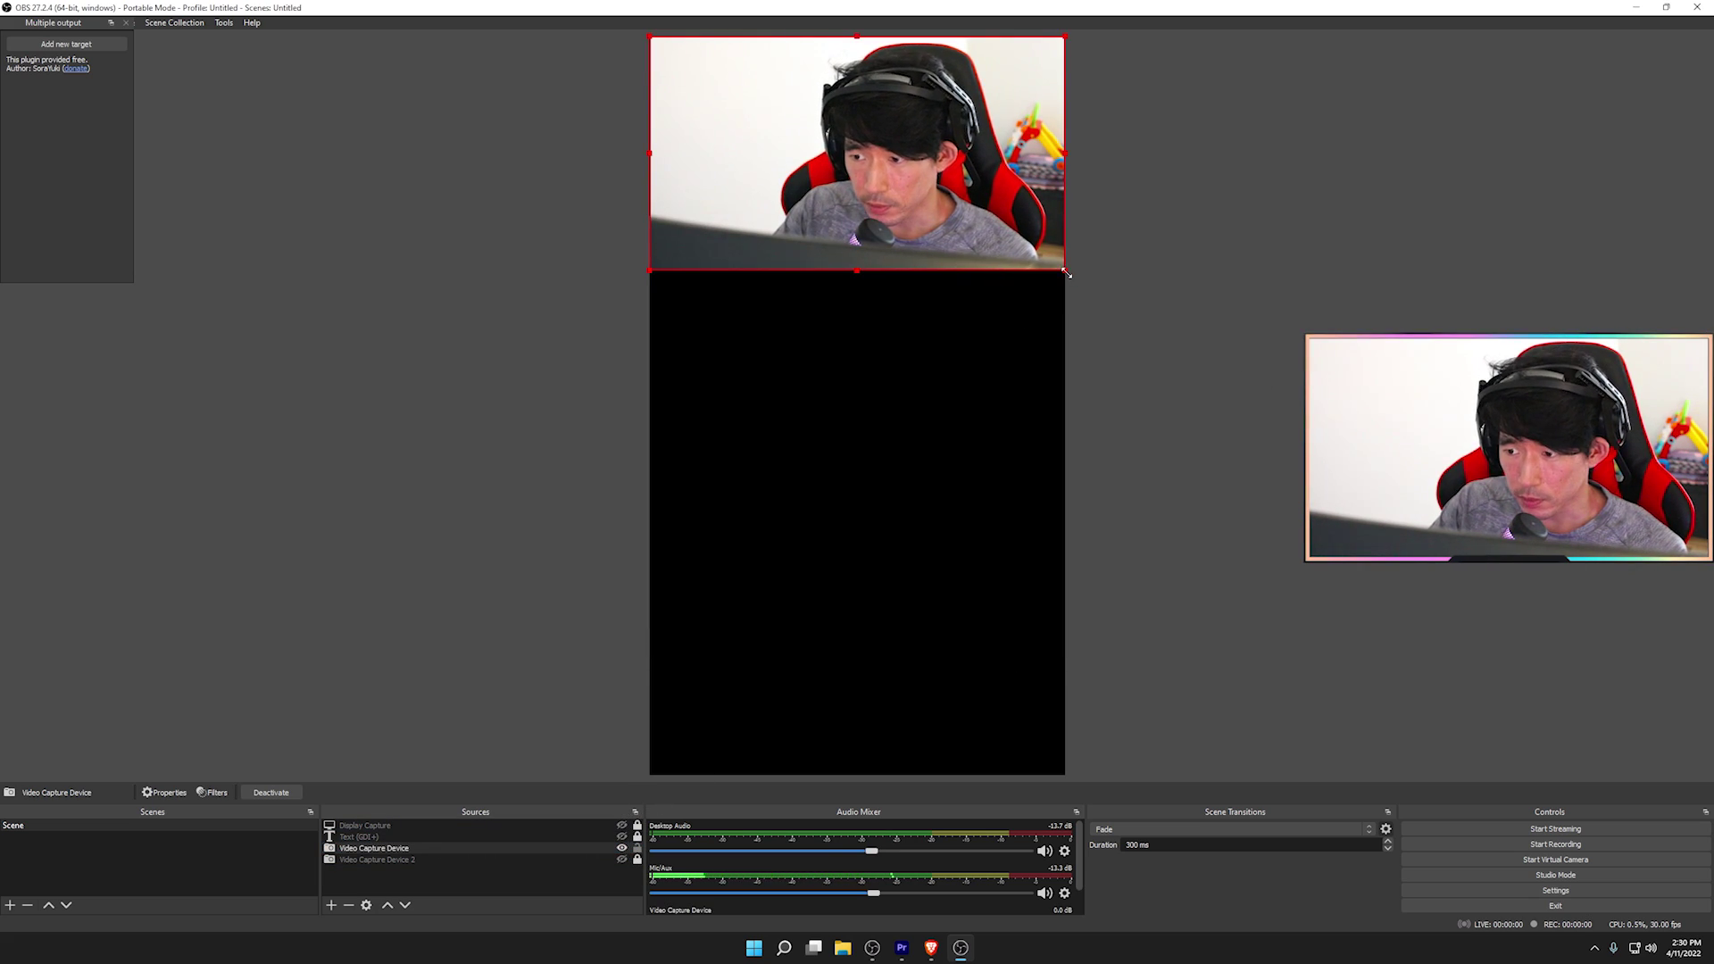
mouse_move(1064, 270)
left_mouse_down()
mouse_move(865, 157)
mouse_move(975, 164)
mouse_move(844, 112)
mouse_move(1177, 248)
mouse_move(1065, 268)
left_mouse_up()
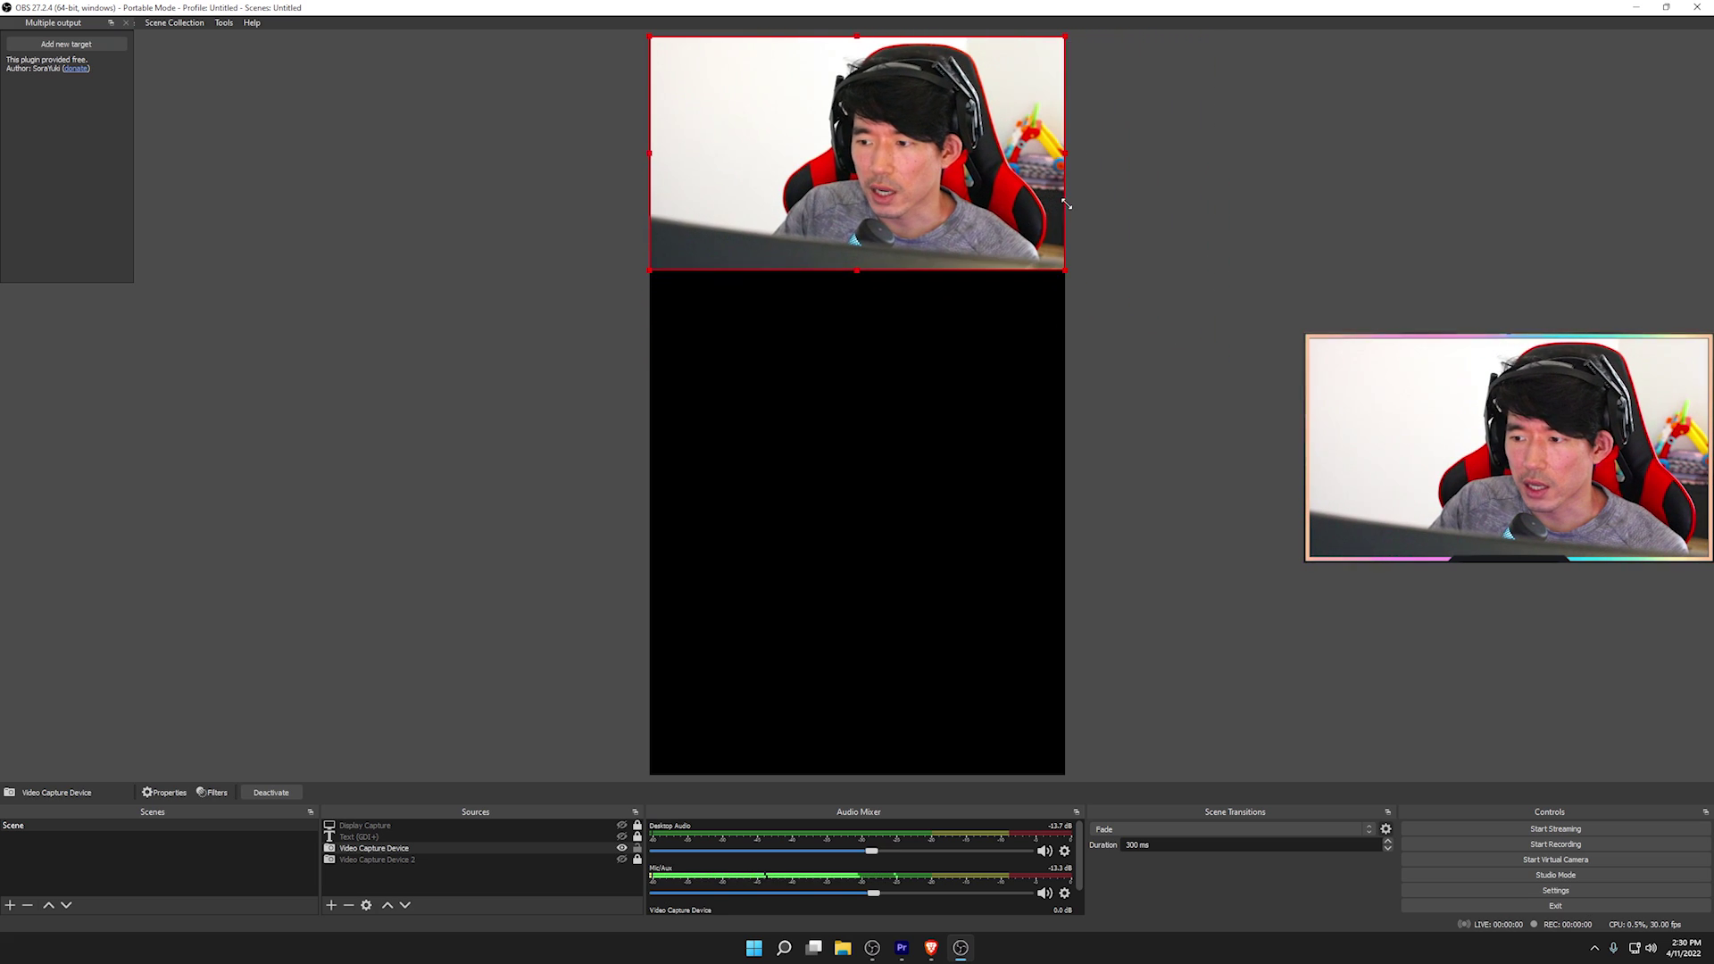
left_click(1178, 186)
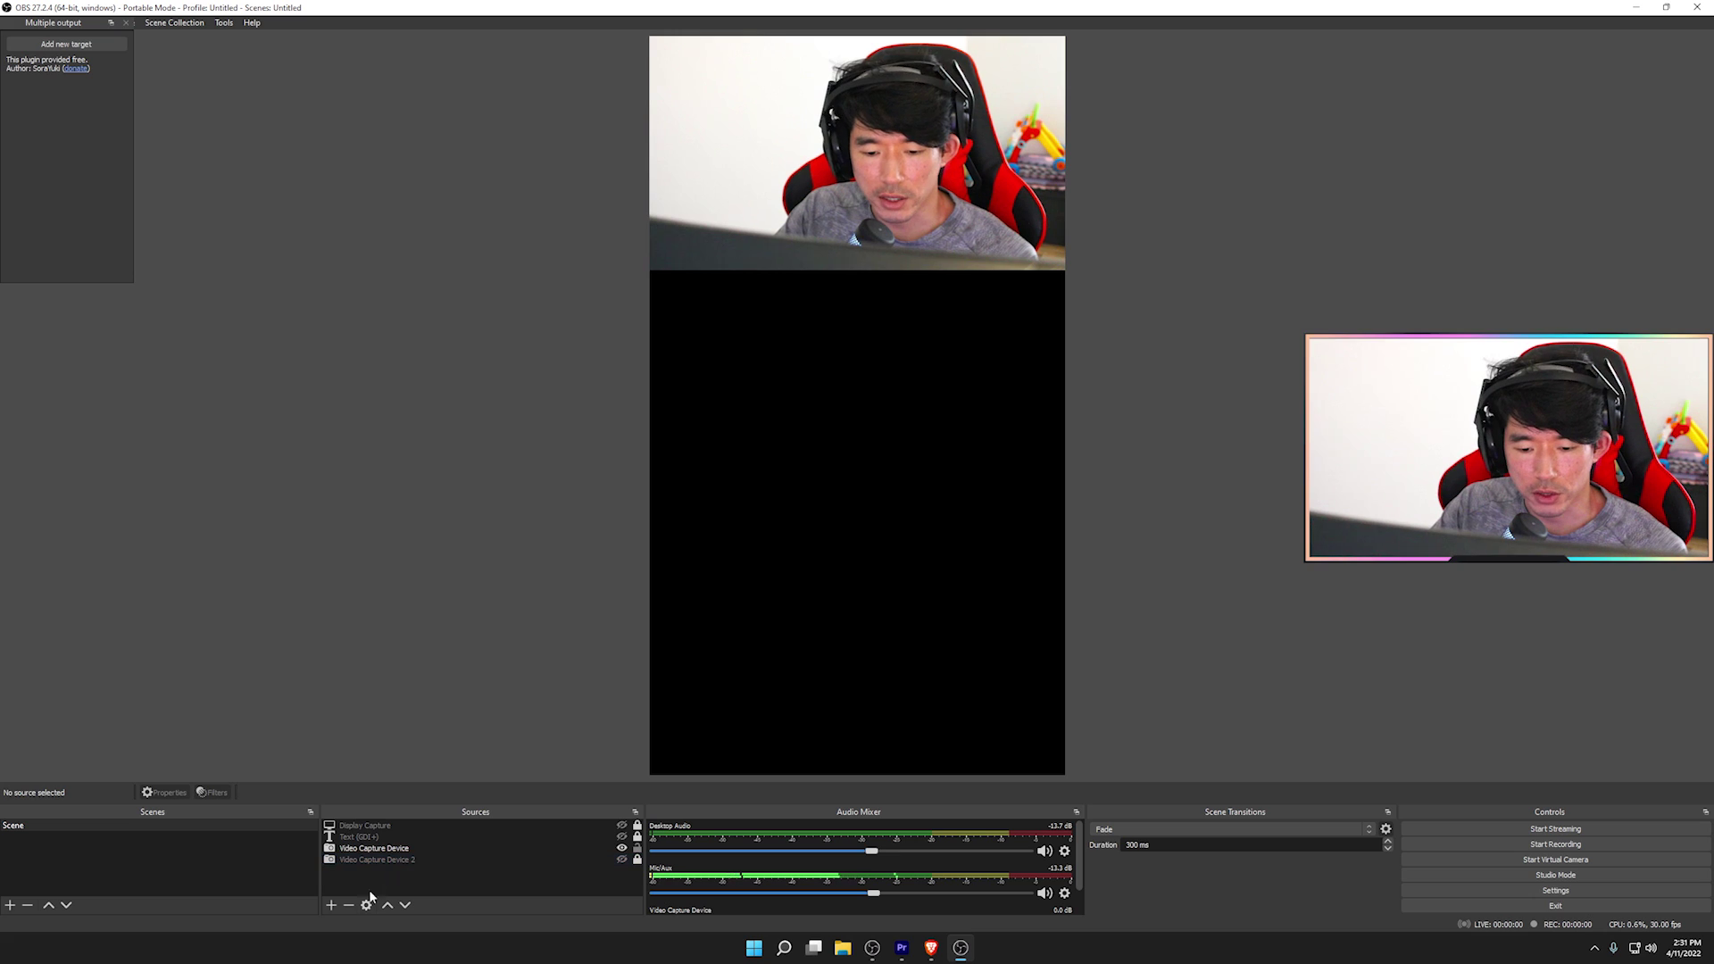
Set Video Capture Device 2 to OBS-Camera2 and make it visible on the canvas
left_click(332, 906)
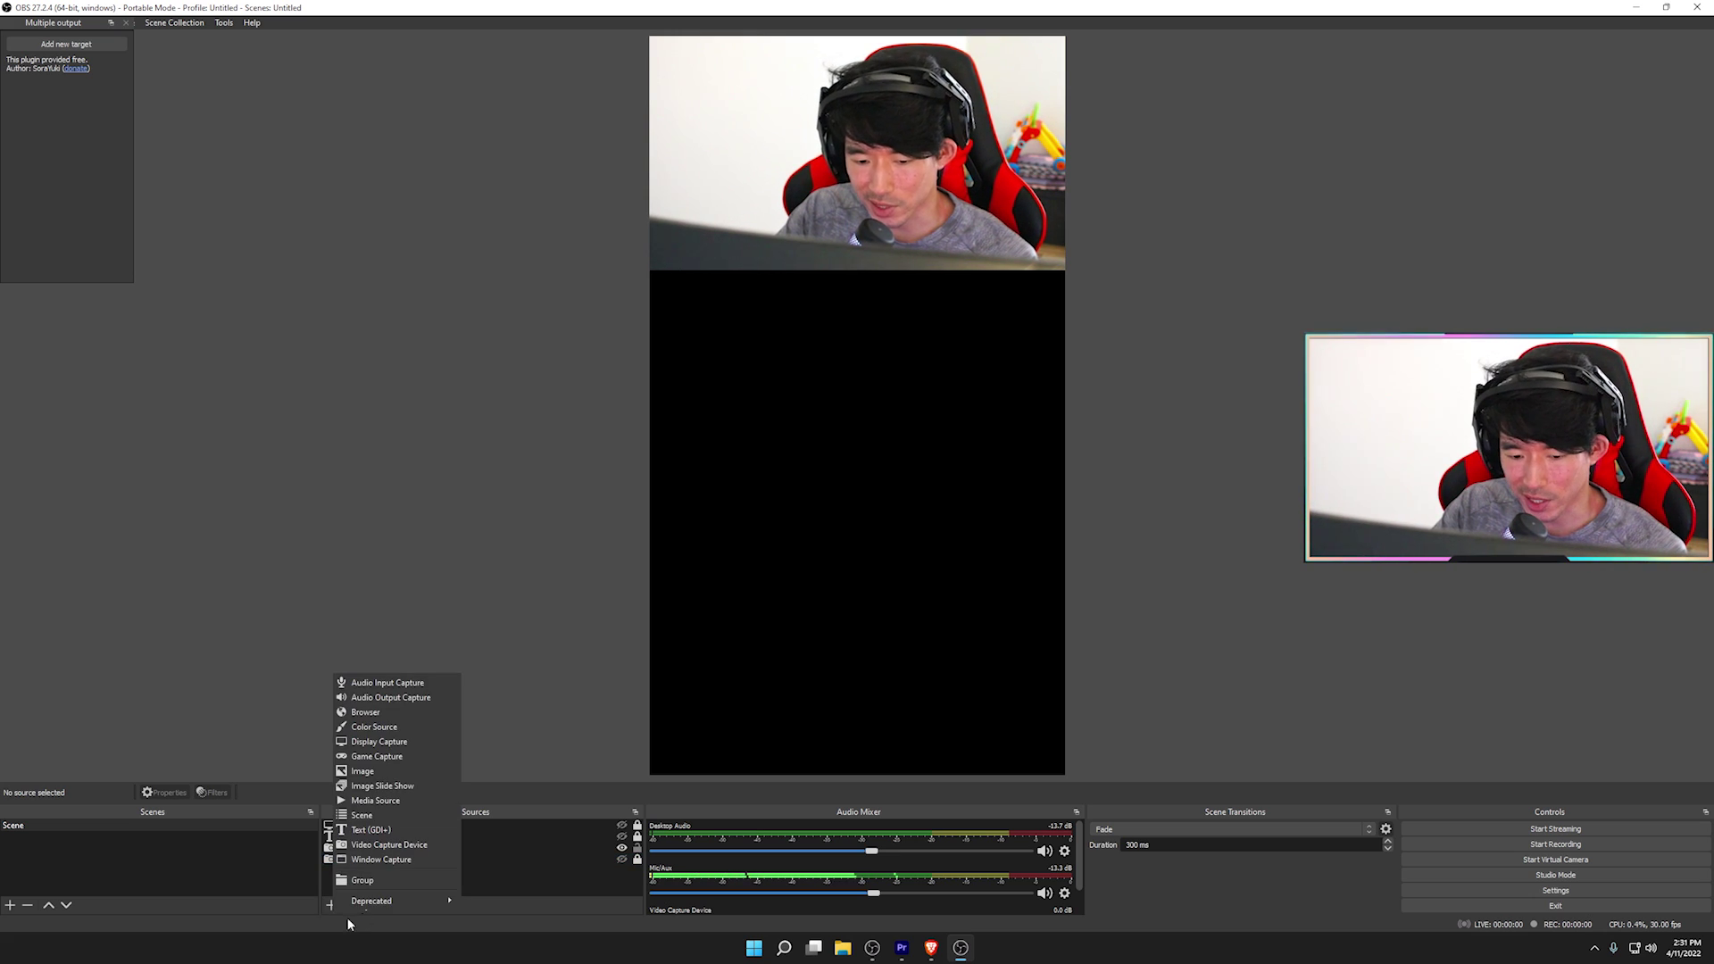
left_click(525, 859)
double_click(527, 862)
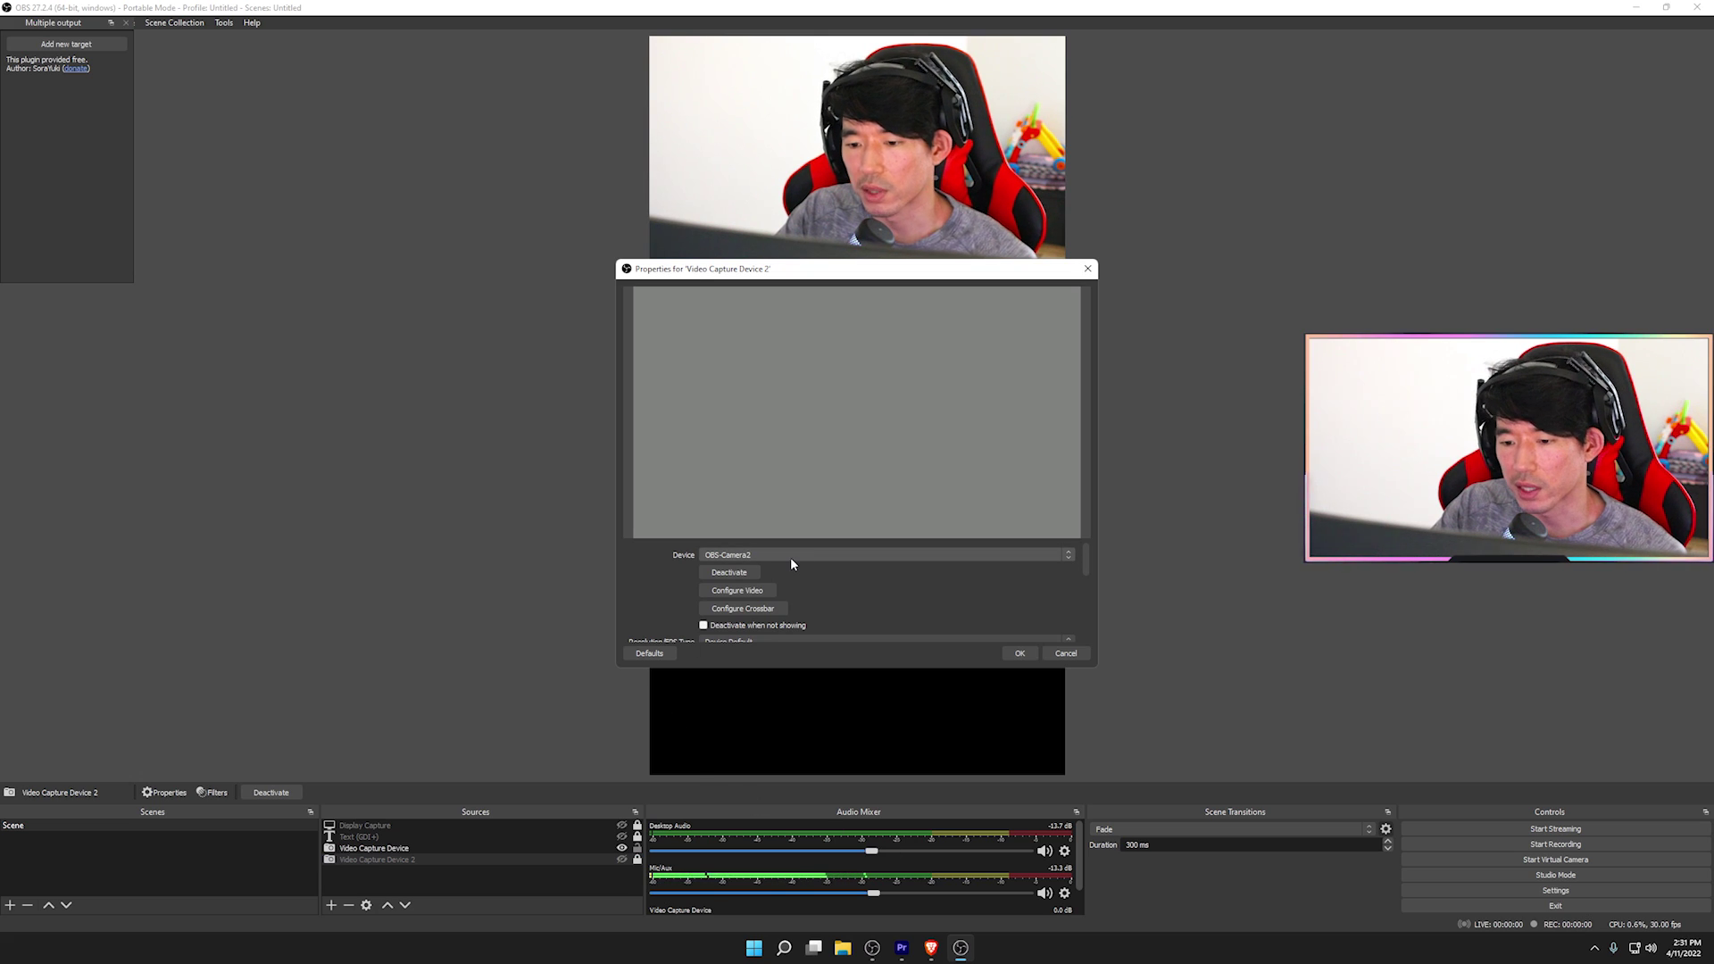
left_click(750, 555)
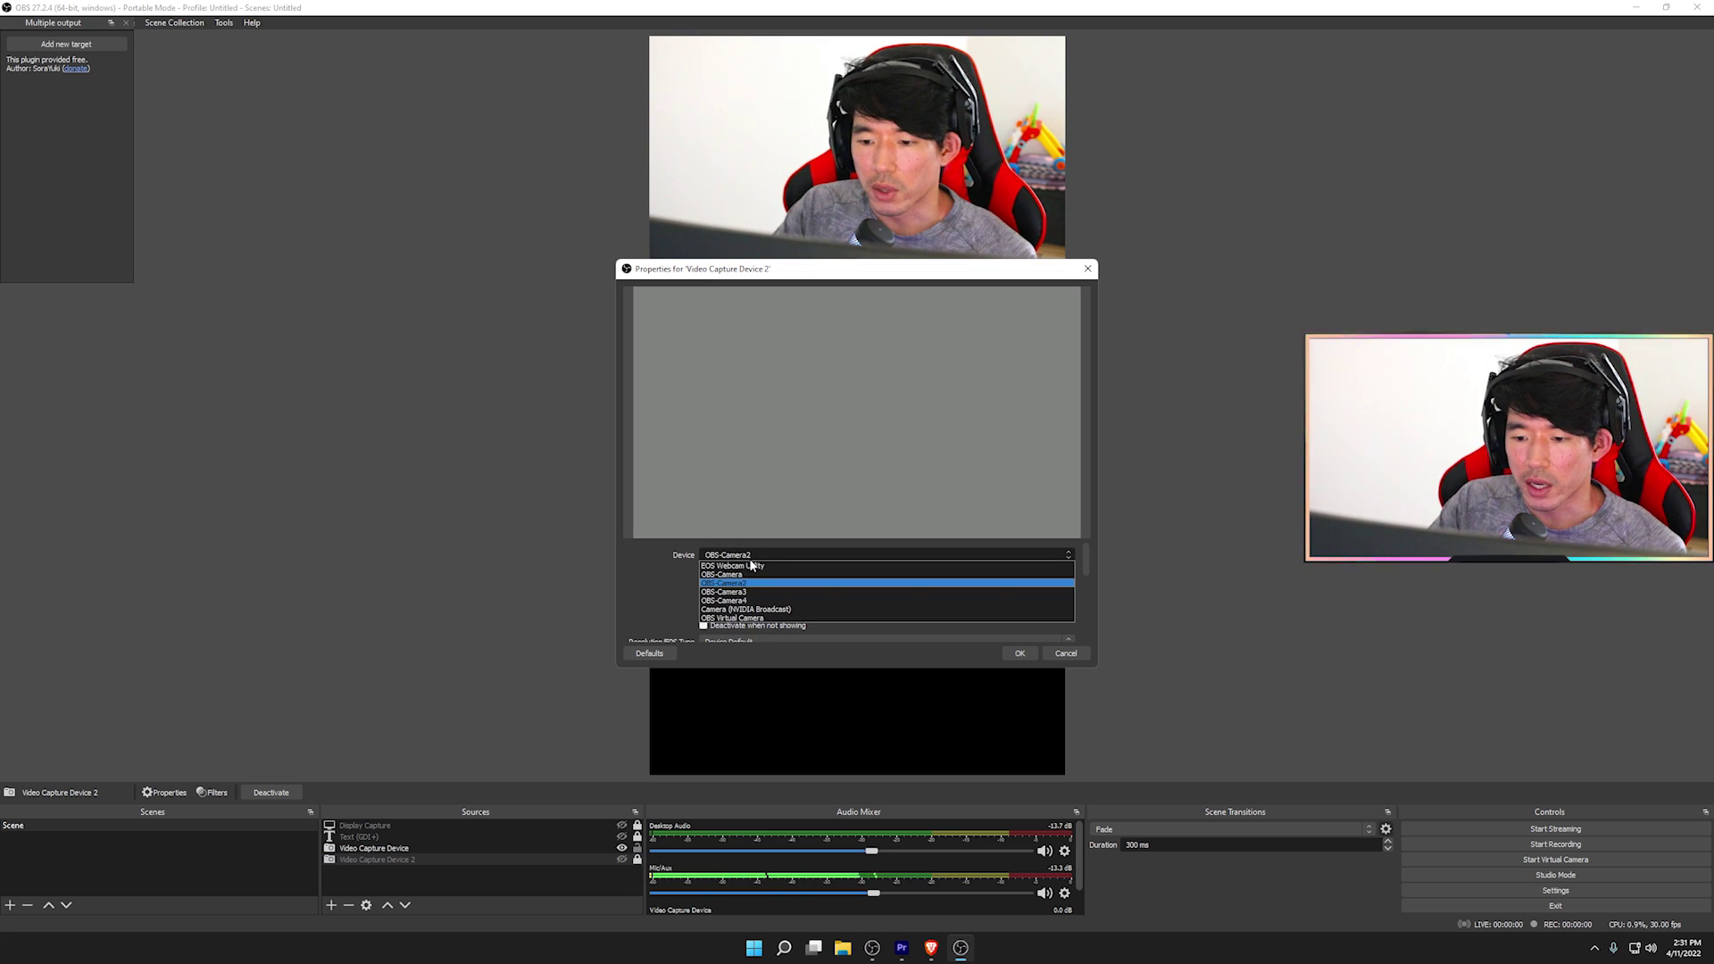
left_click(591, 571)
left_click(727, 556)
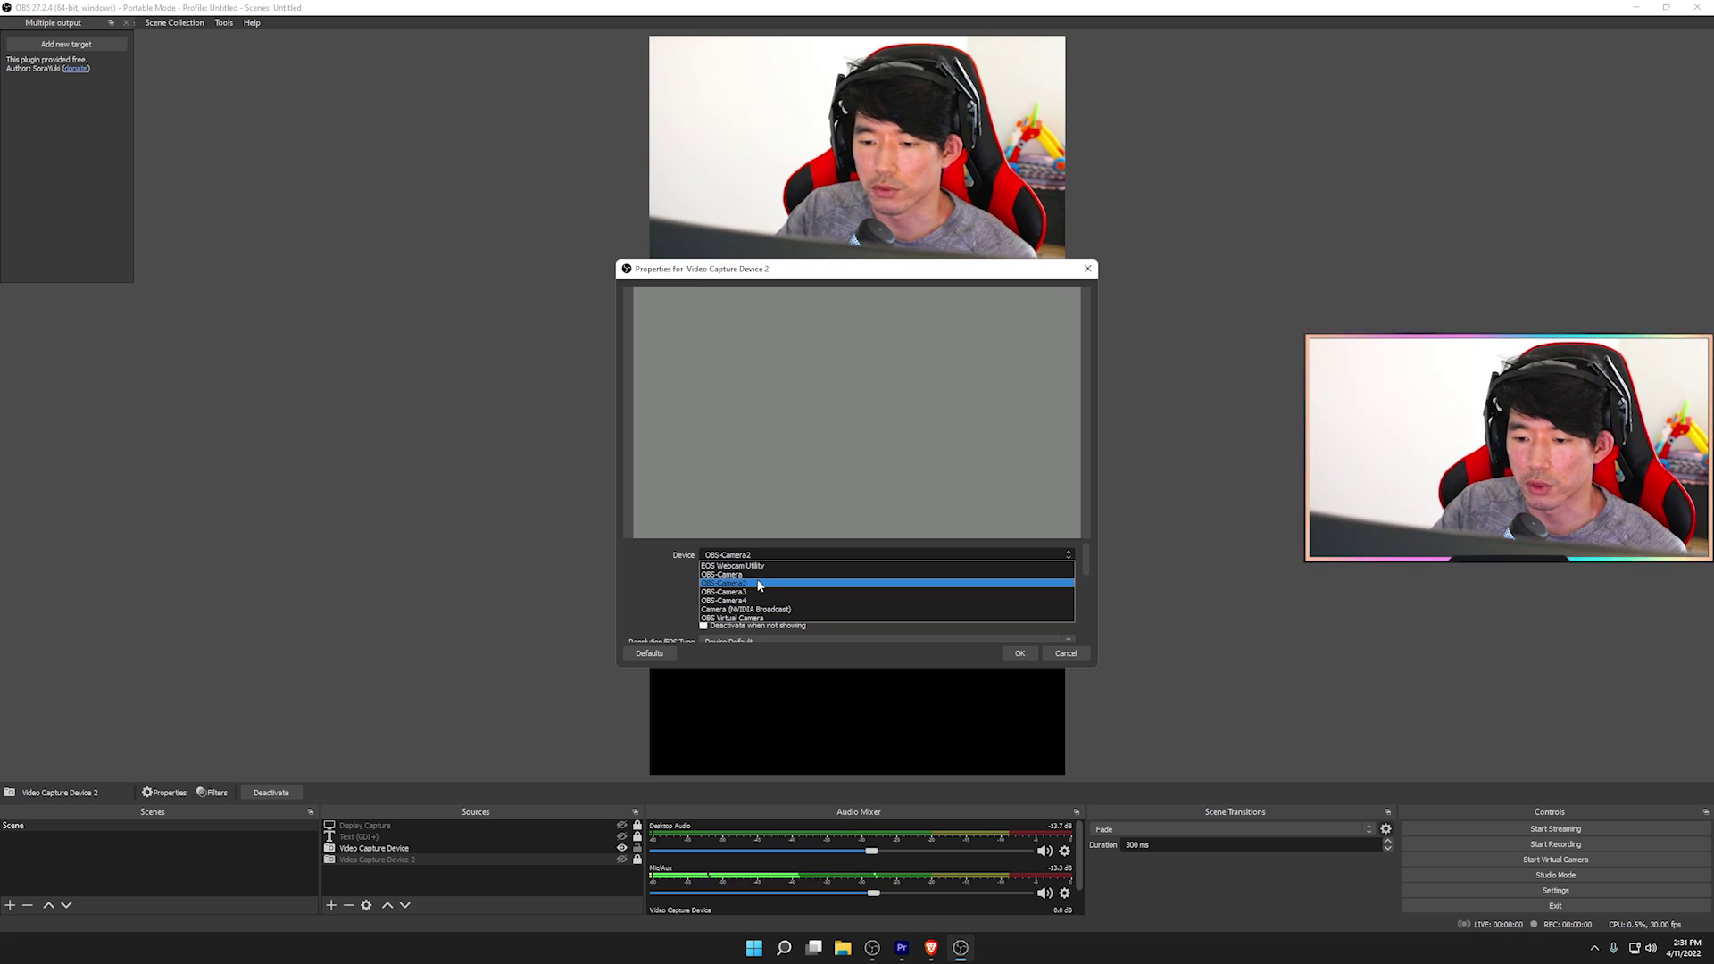
left_click(759, 584)
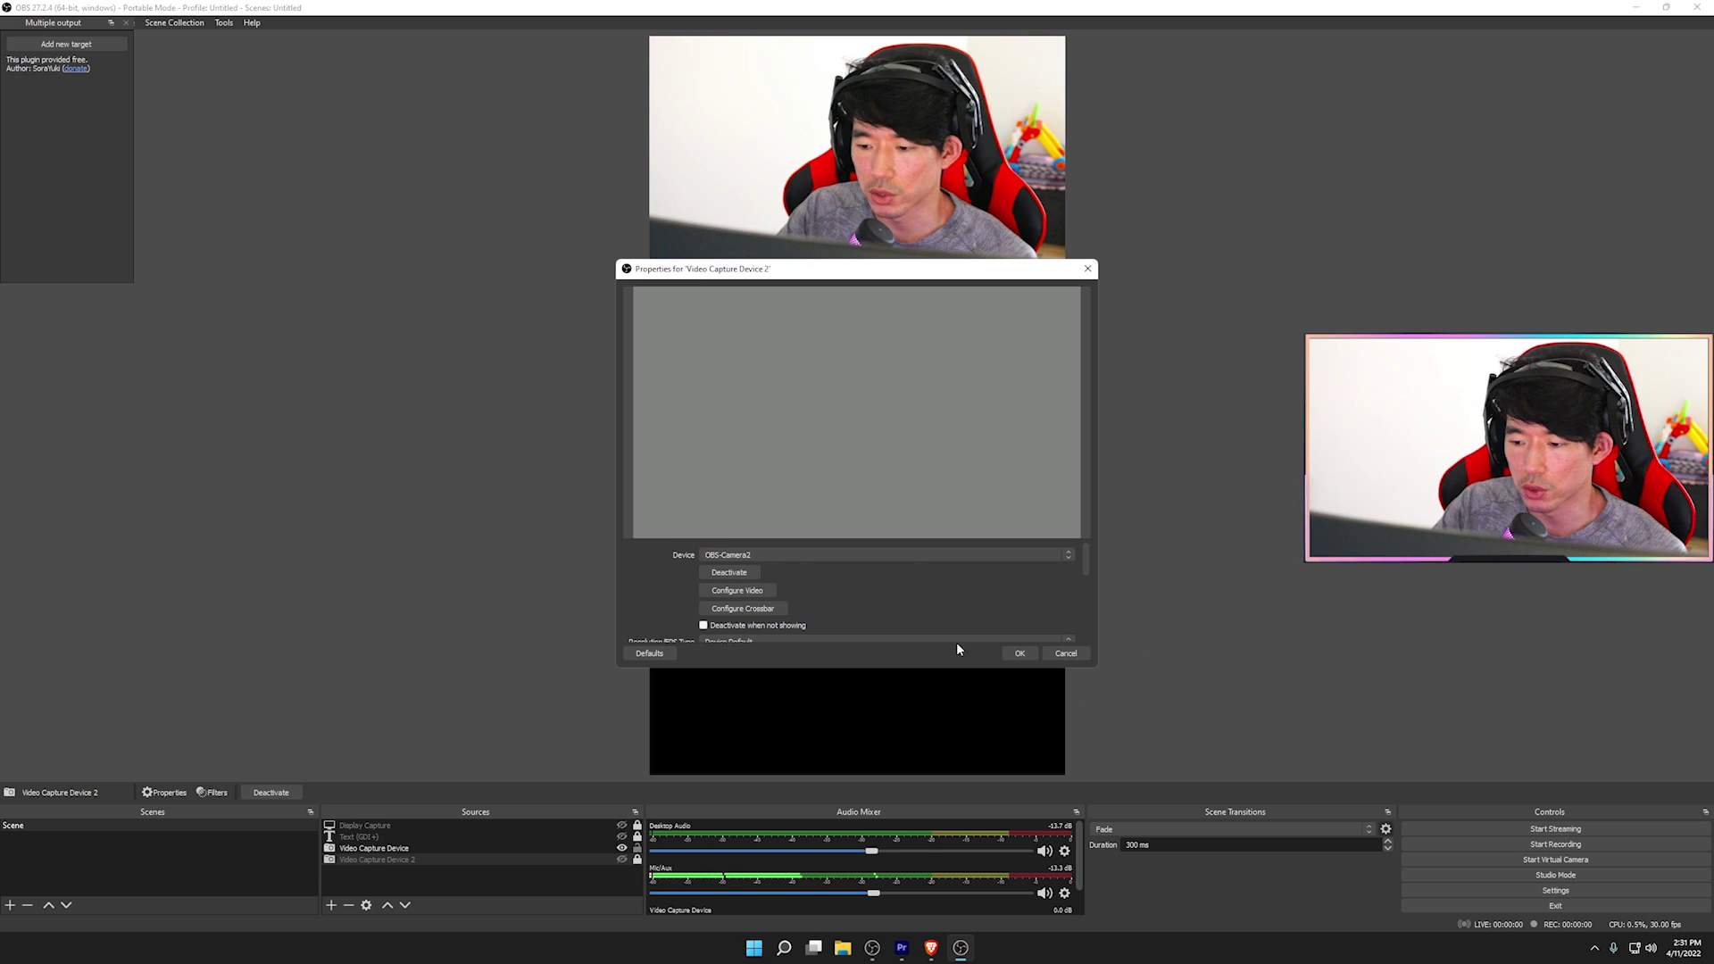
left_click(1016, 652)
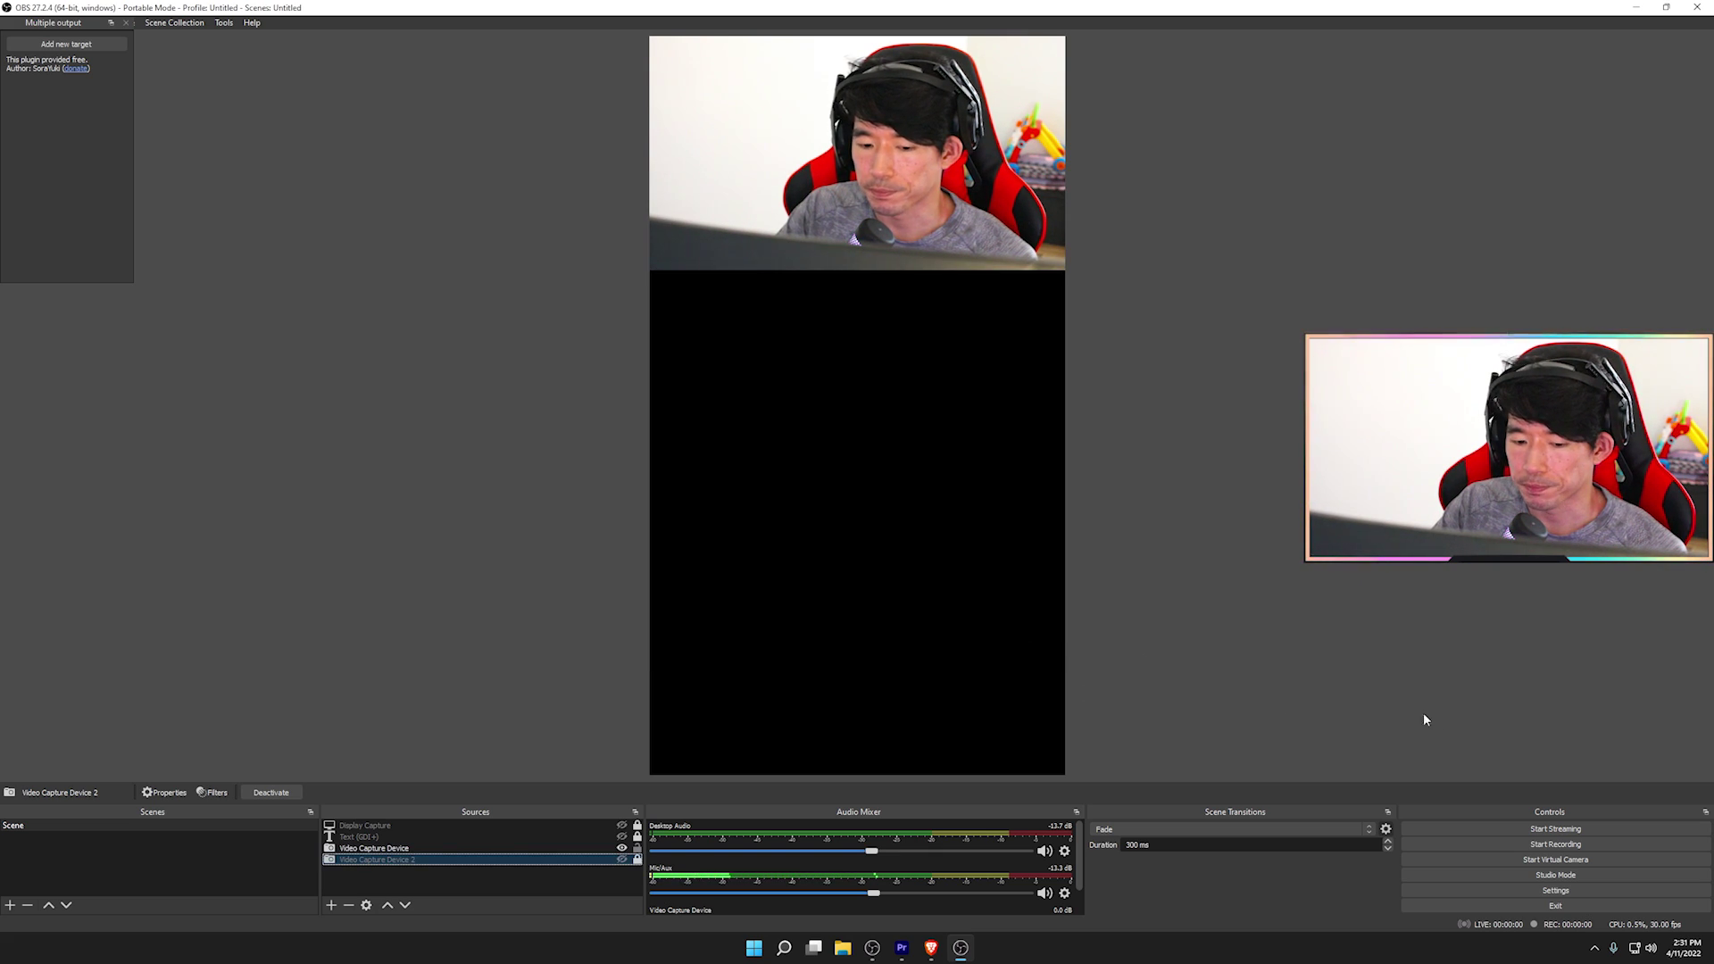
left_click(623, 860)
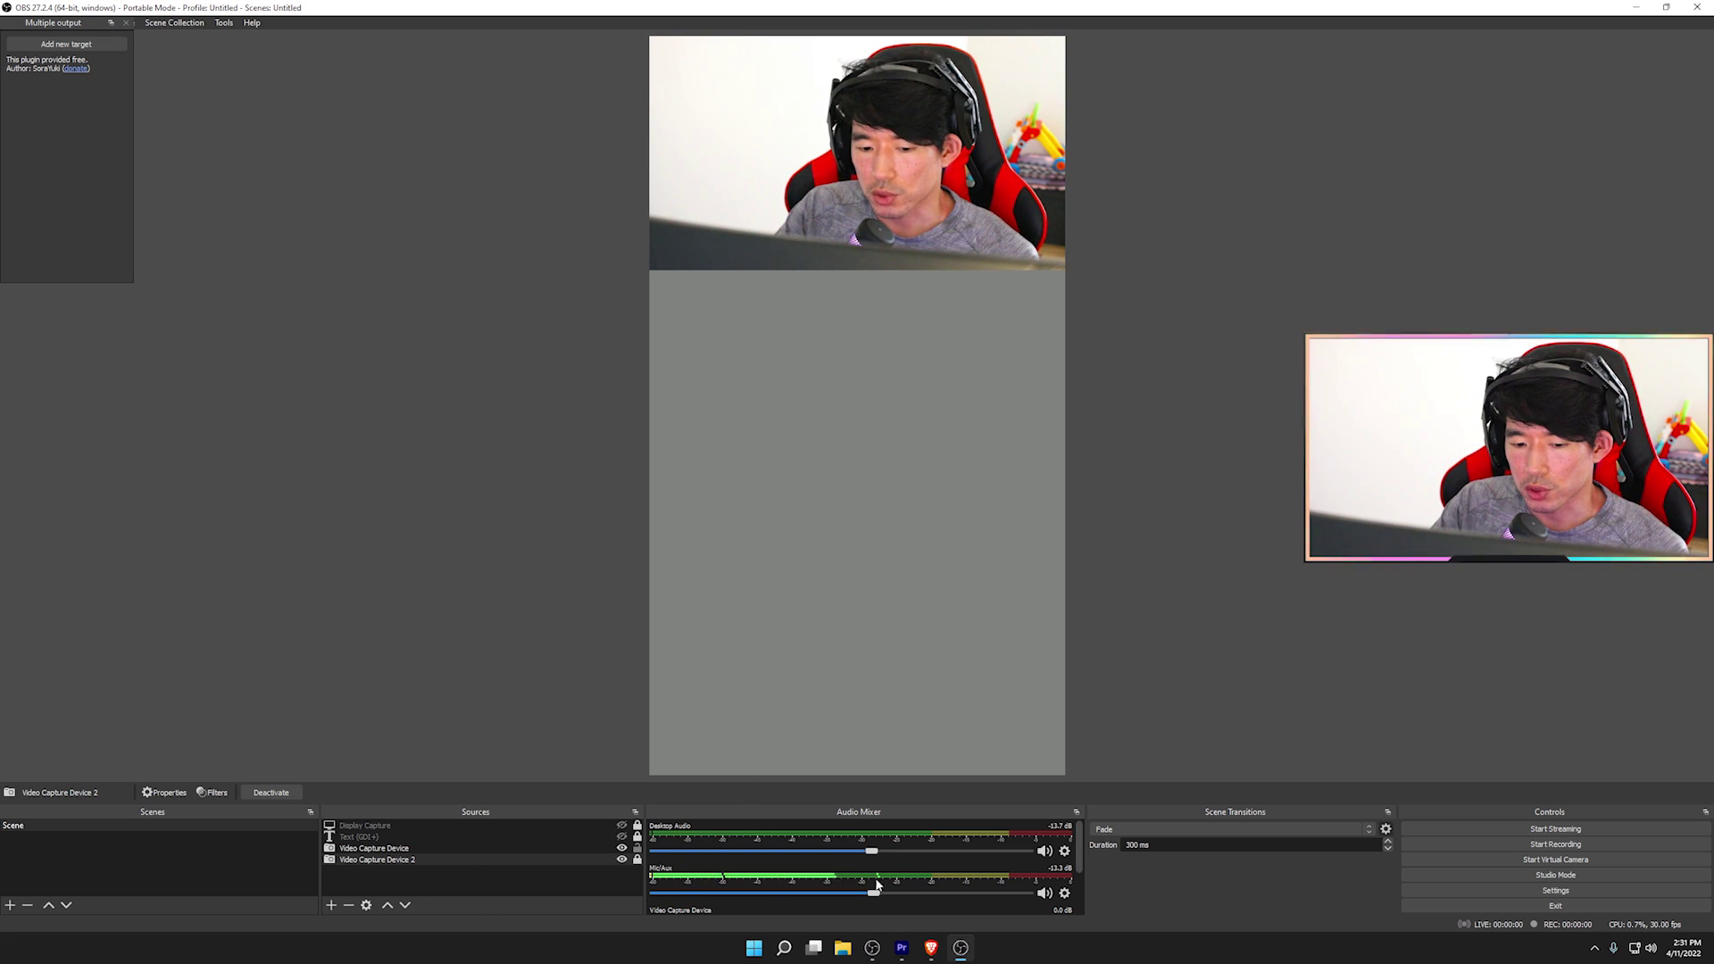
Check the Display Capture source's VirtualCam filter in the Twitch OBS window
mouse_move(870, 954)
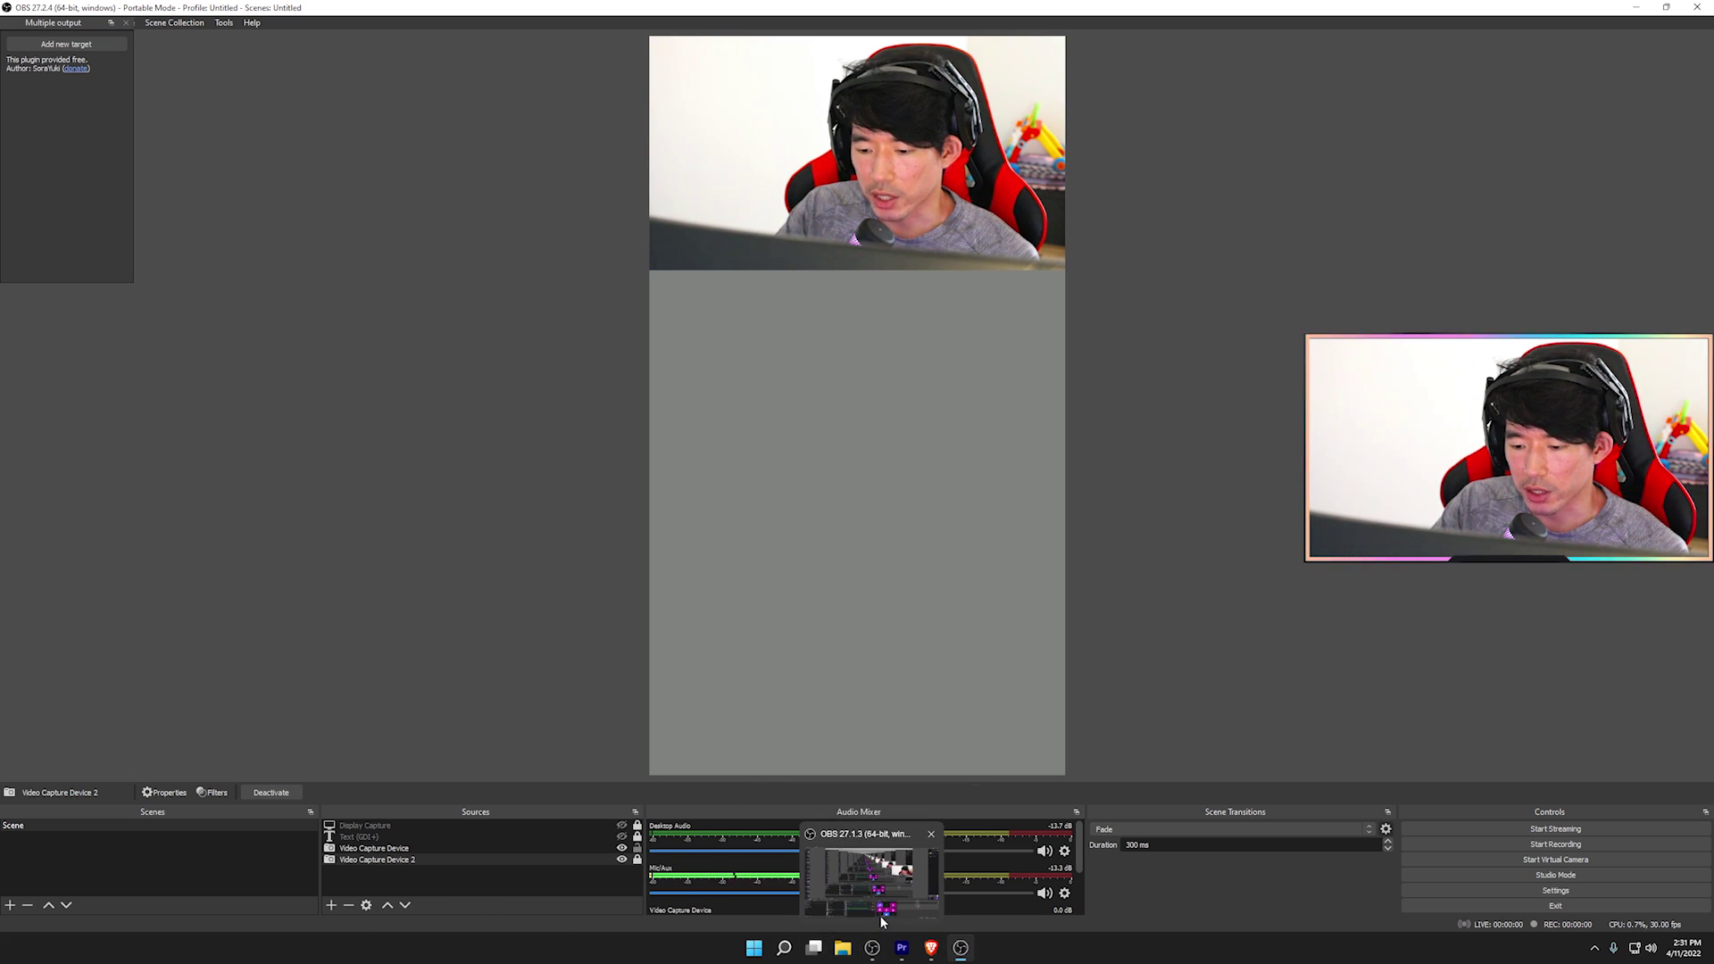
left_click(873, 879)
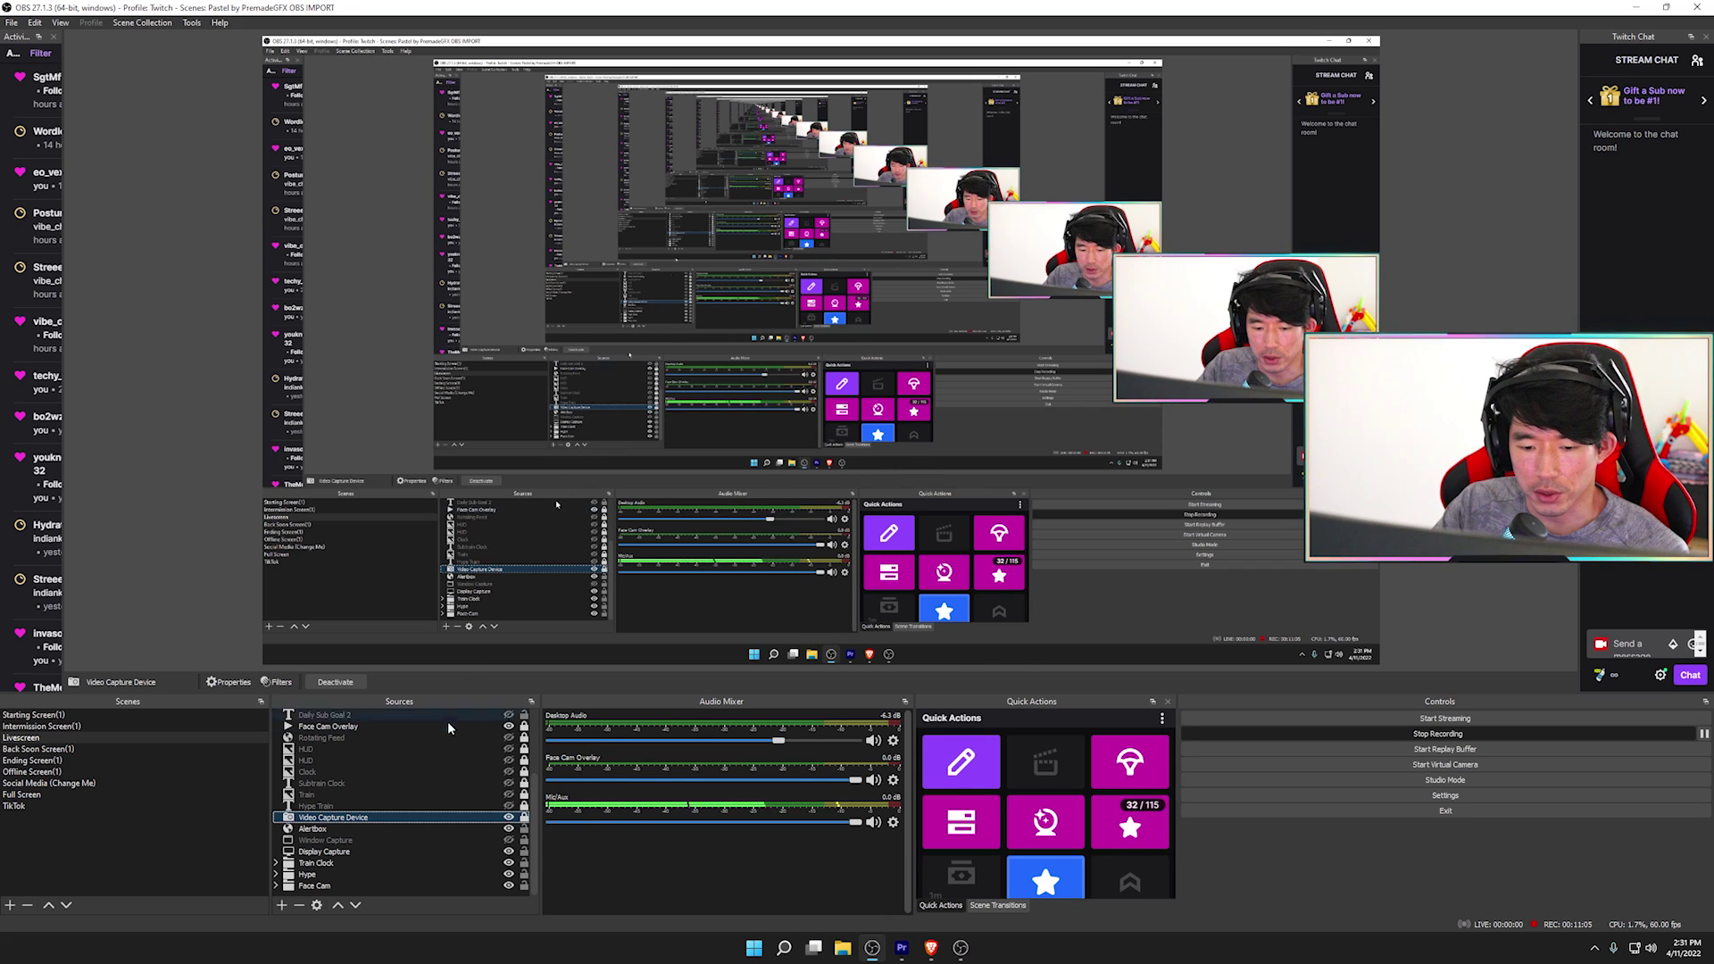
right_click(404, 848)
left_click(430, 824)
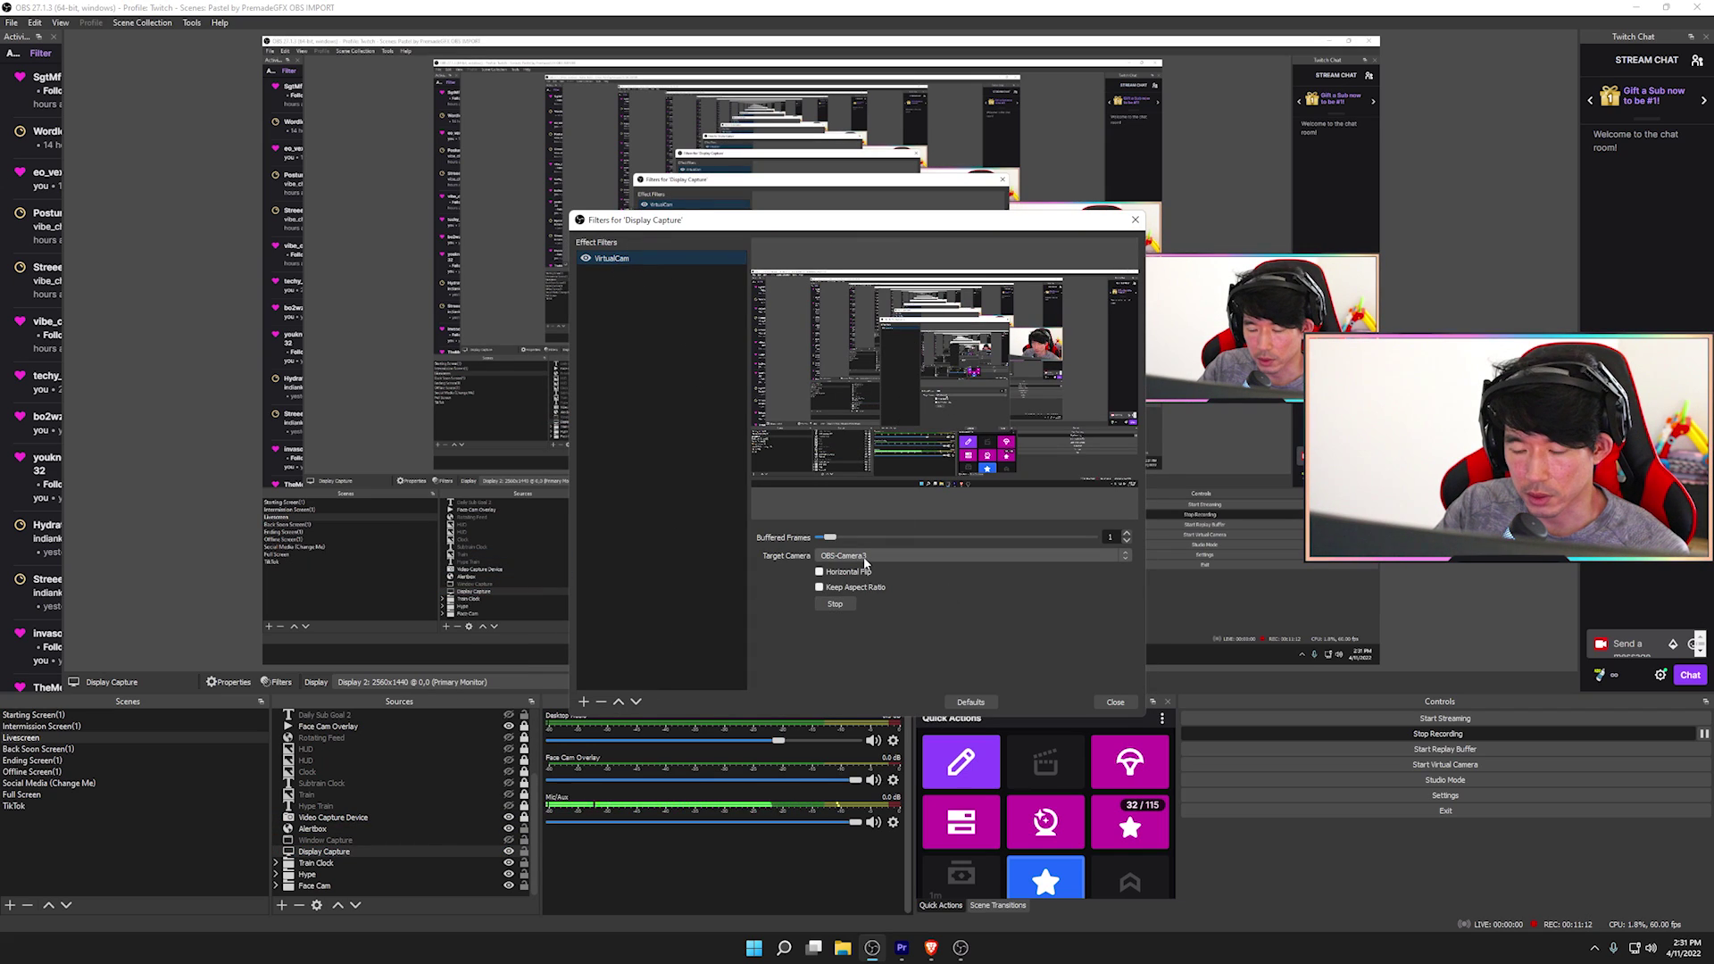
left_click(1116, 702)
Back in portable OBS, switch Video Capture Device 2's Device to OBS-Camera3
left_click(960, 948)
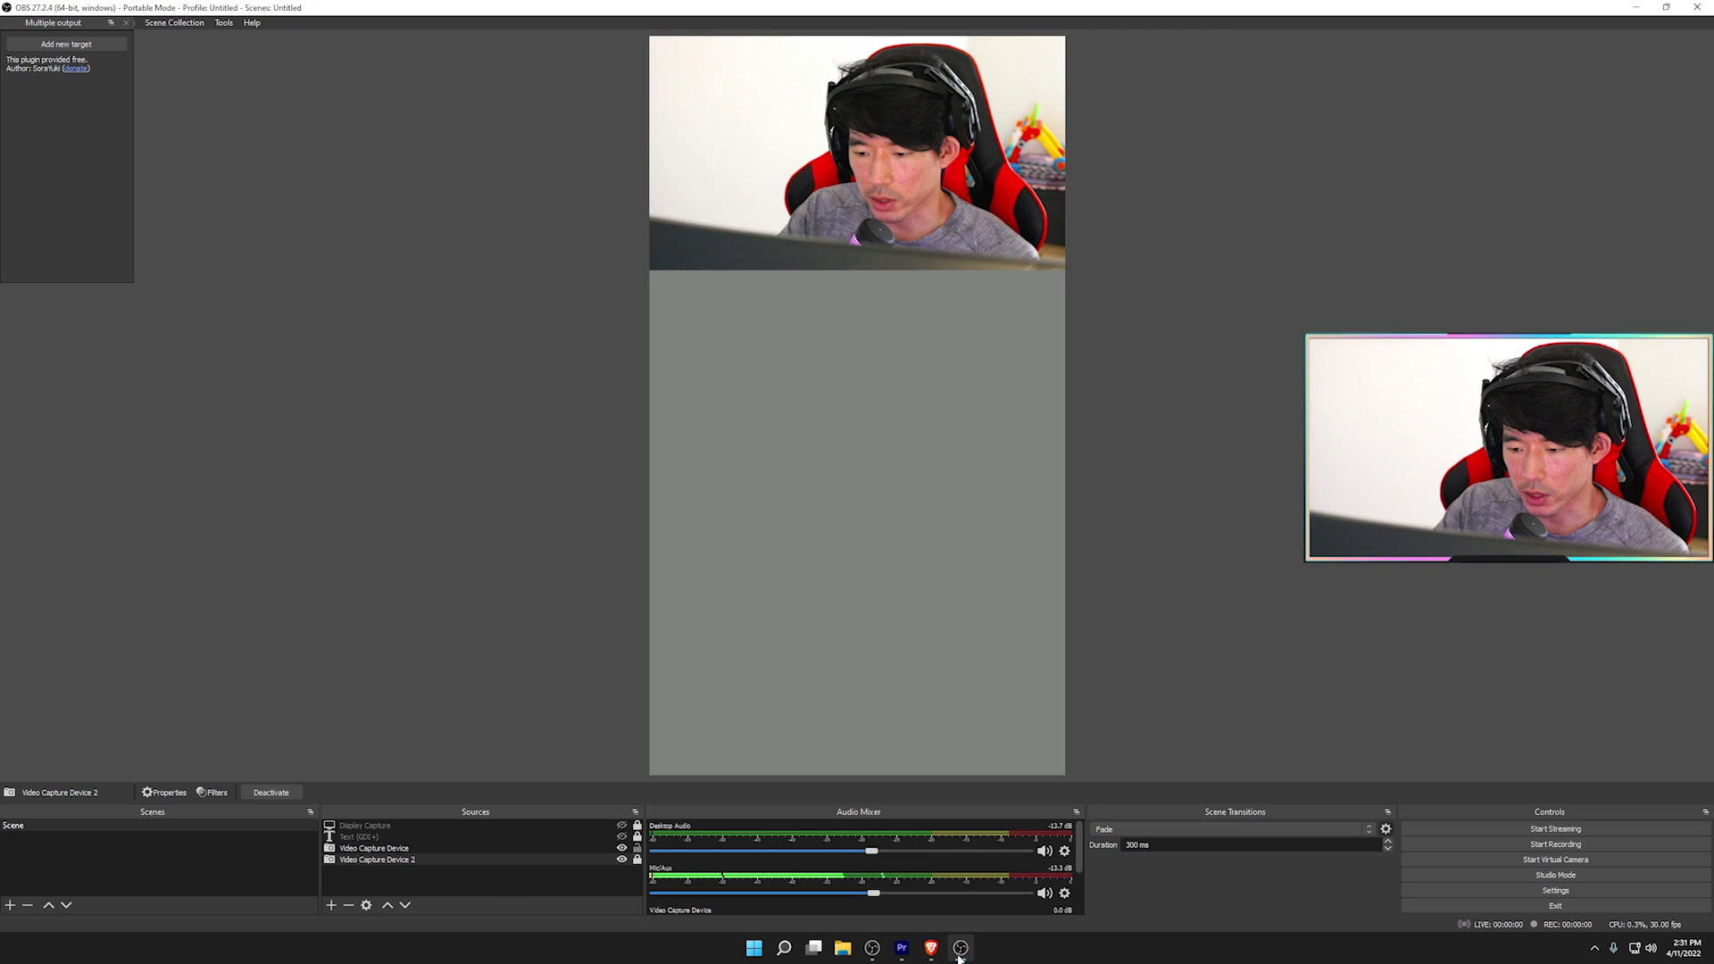
right_click(425, 856)
left_click(375, 855)
double_click(376, 860)
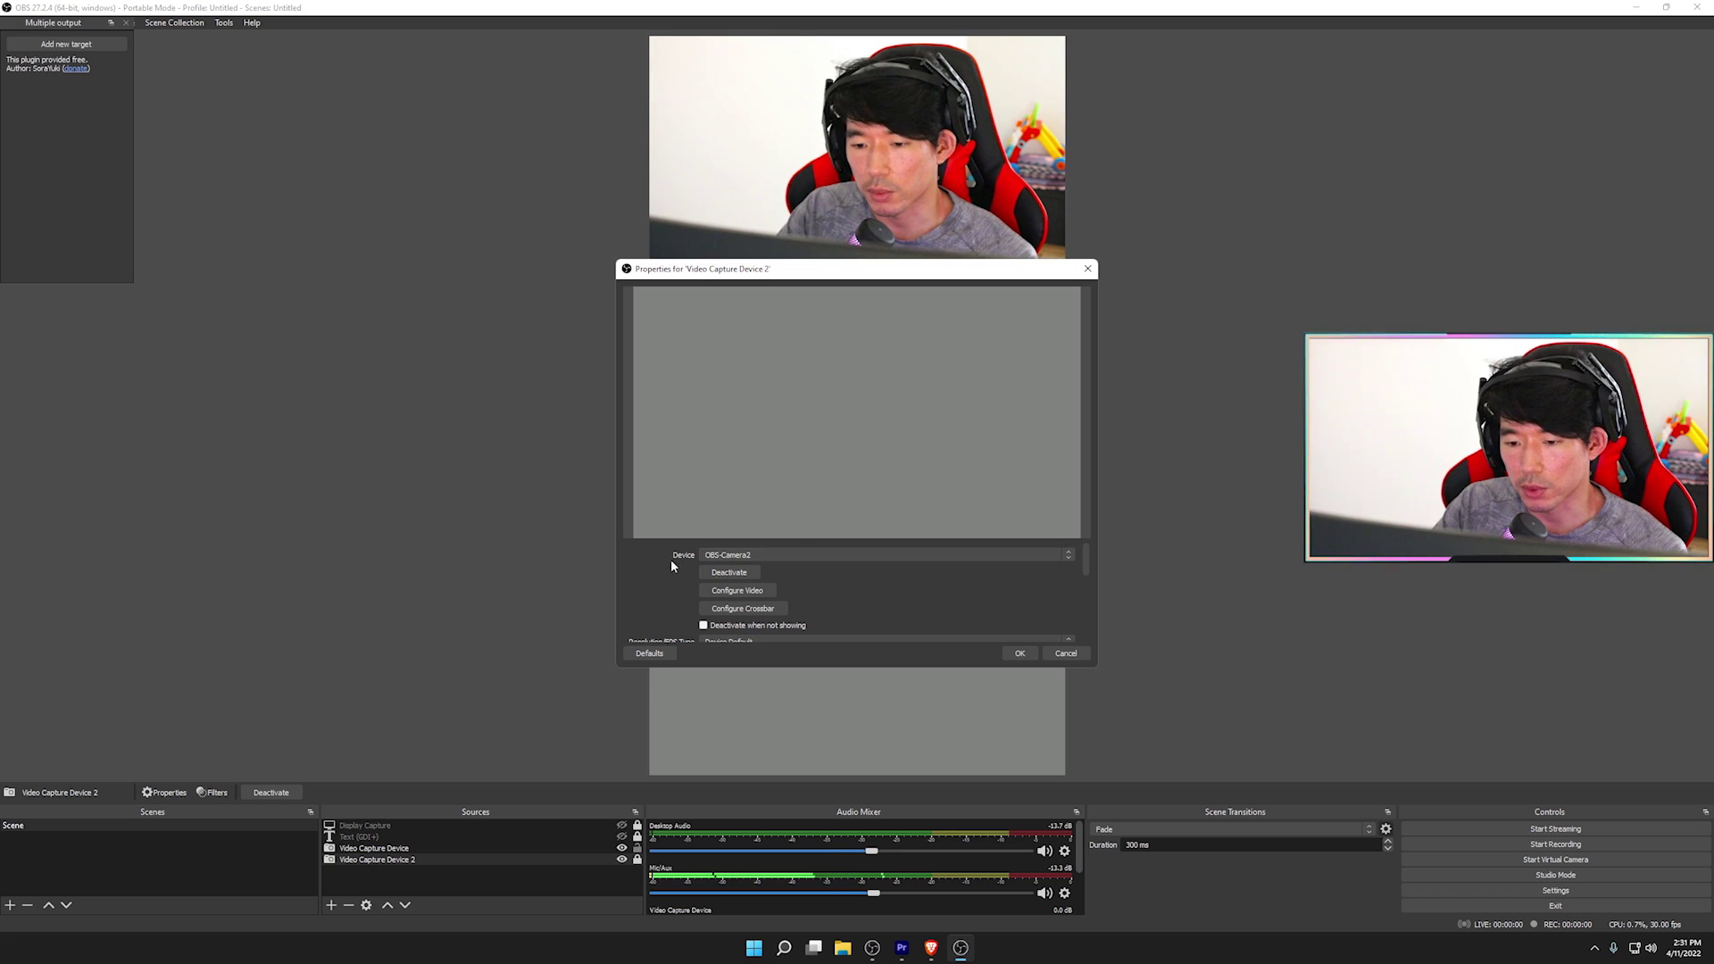
left_click(789, 555)
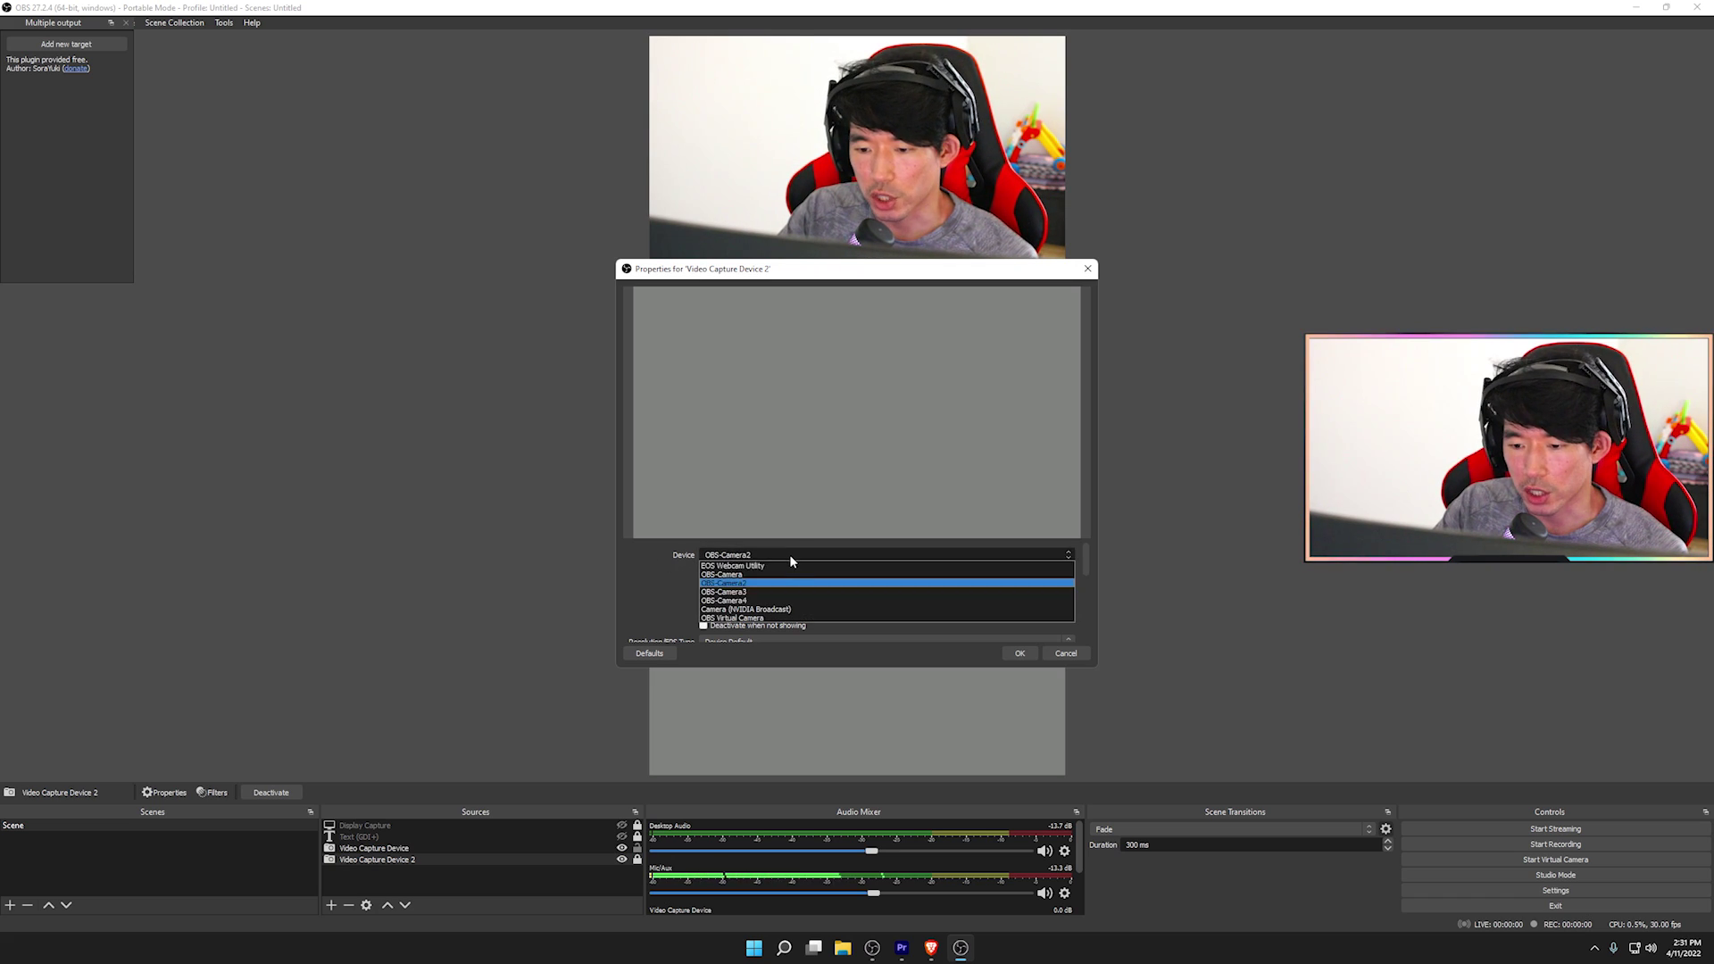
left_click(785, 586)
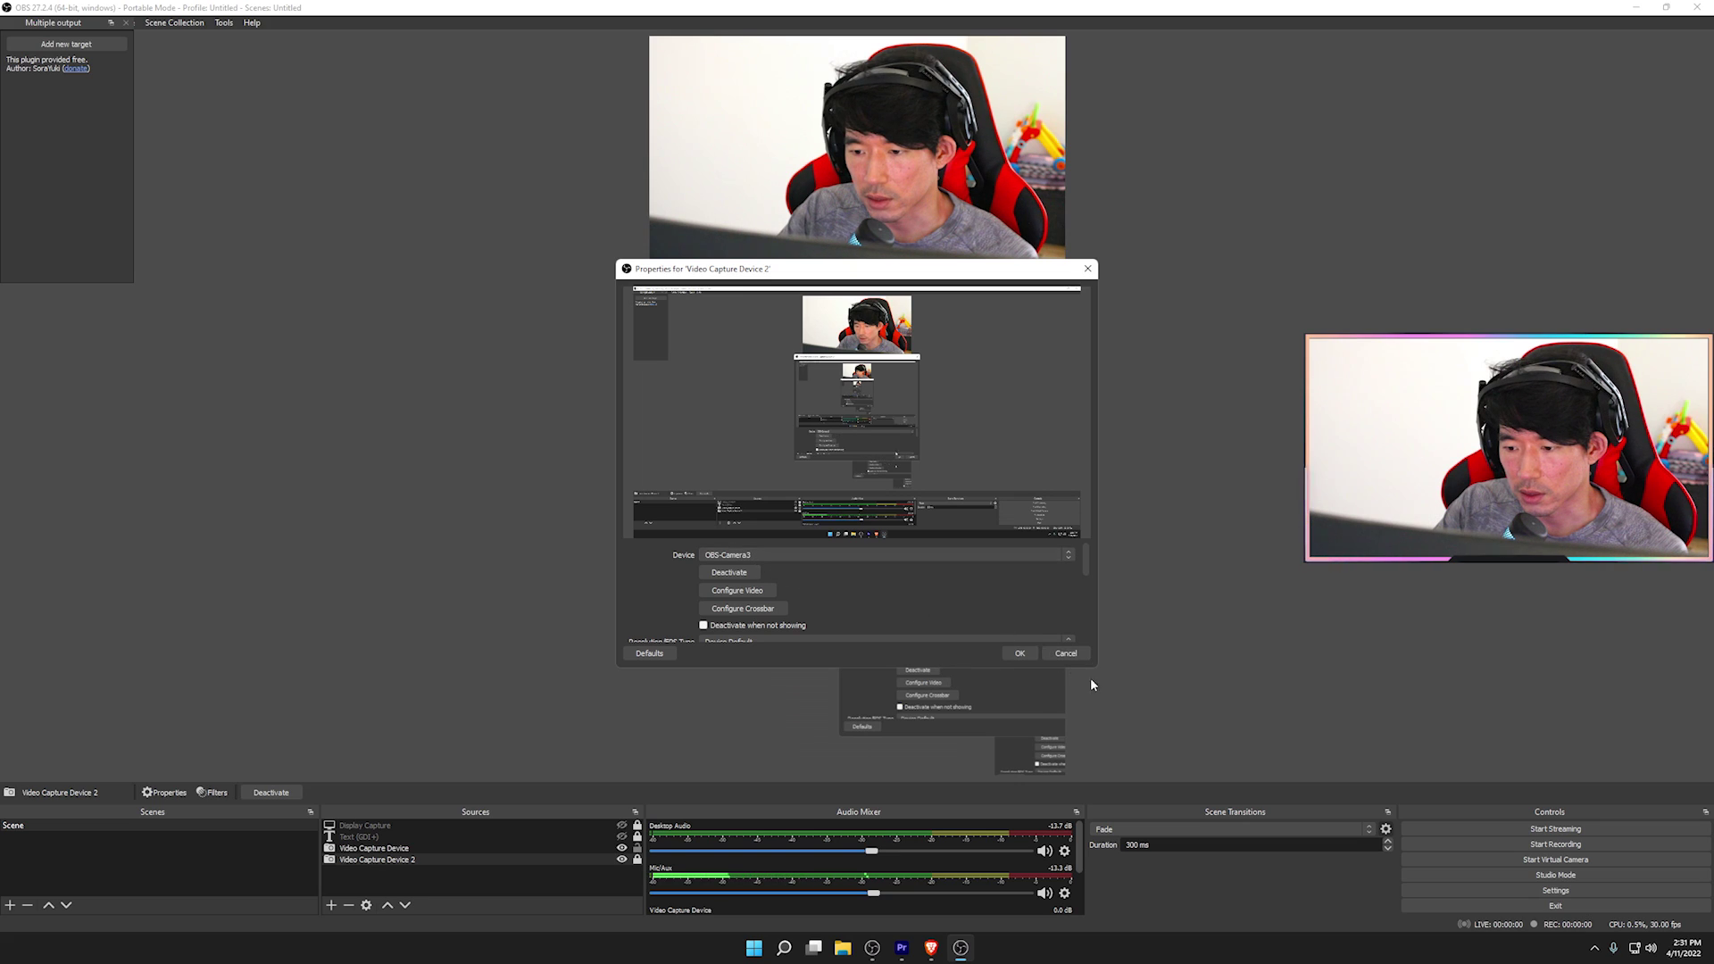
Apply OBS-Camera3, then proportionally shrink the screen-capture feed and move it under the webcam
left_click(1013, 658)
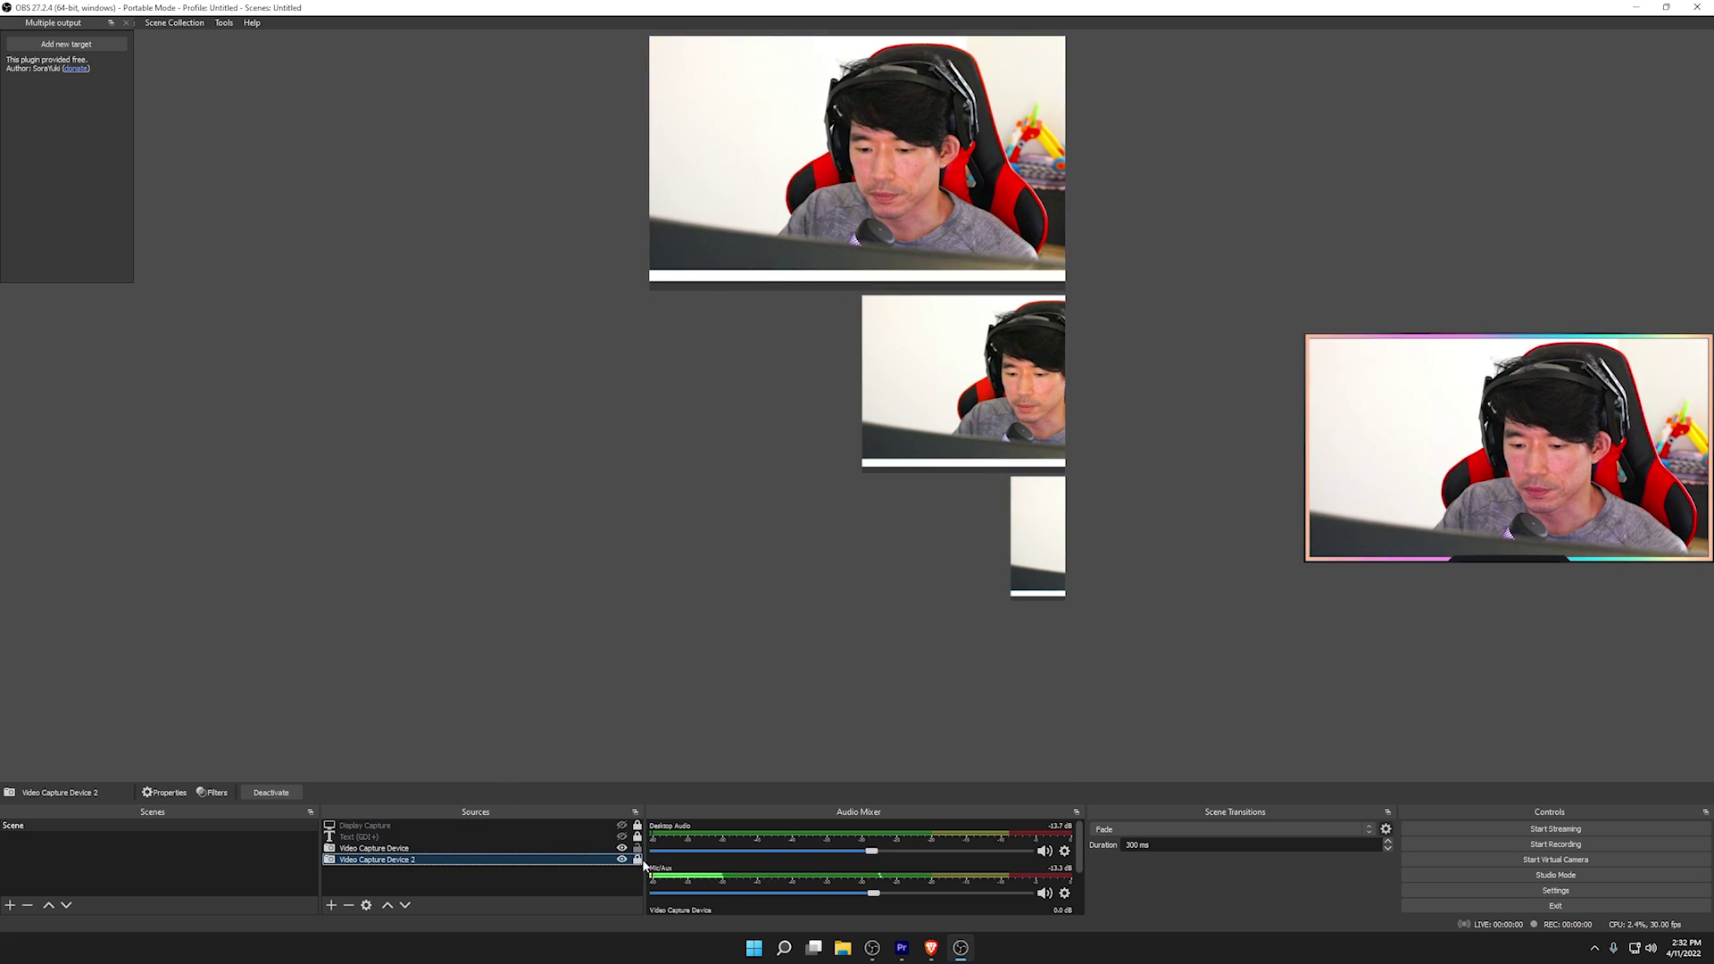
left_click(982, 597)
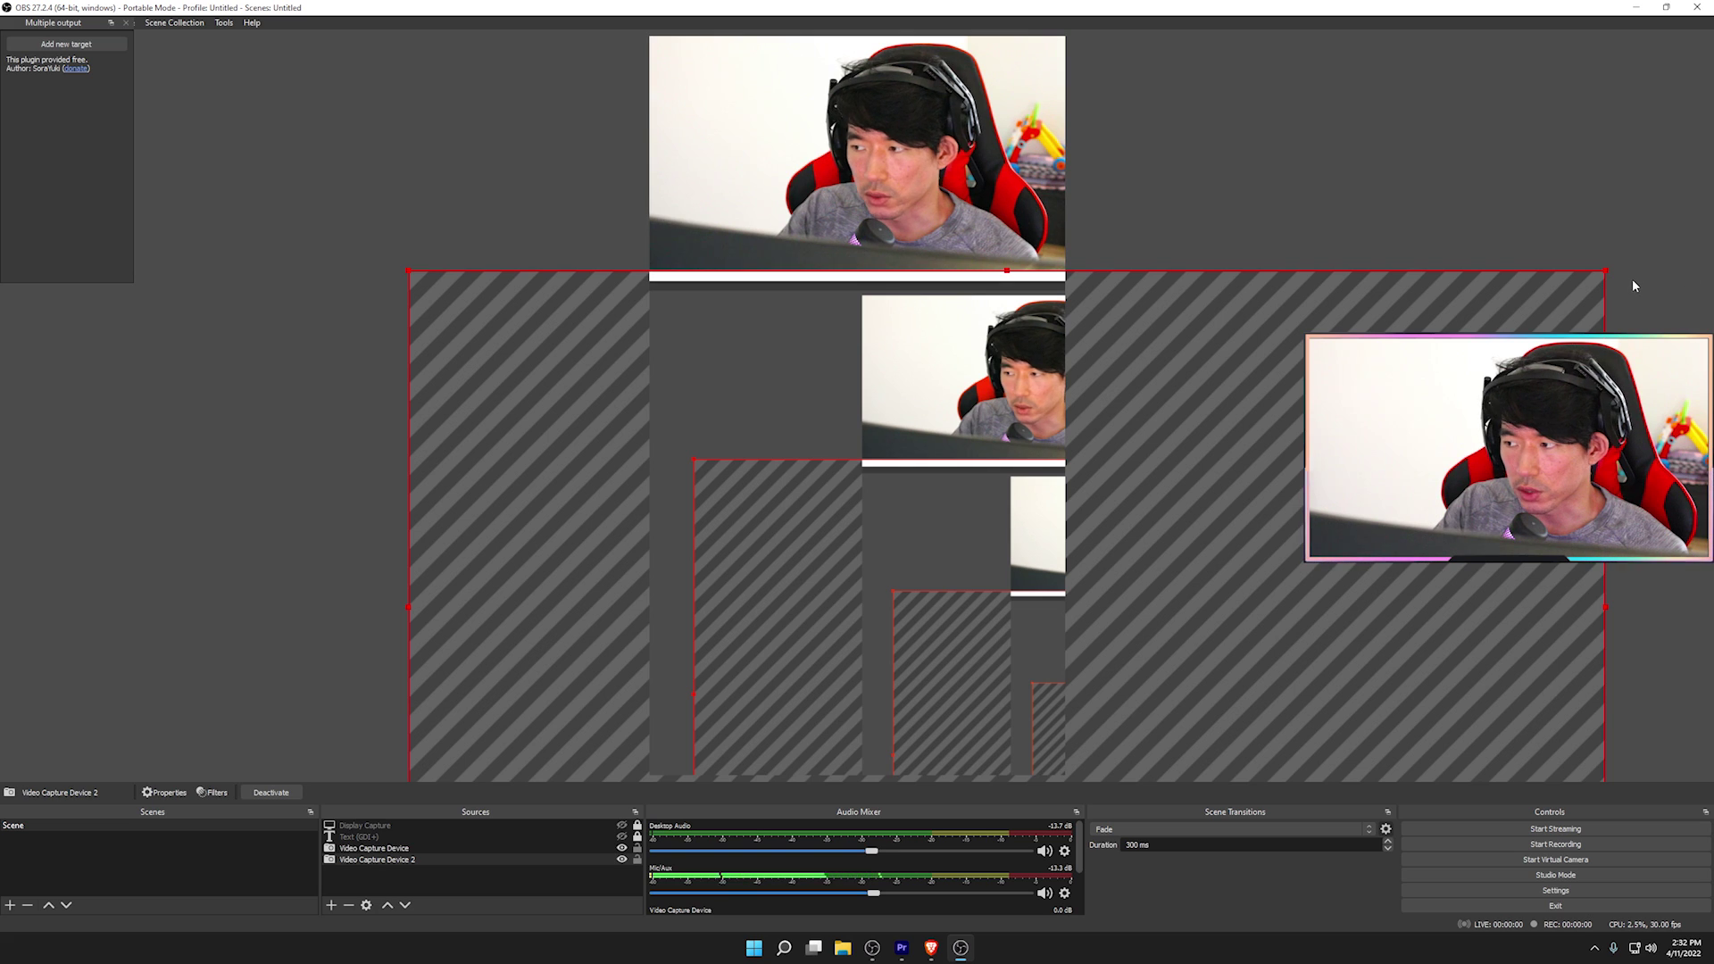
left_click_drag(1605, 271, 1232, 443)
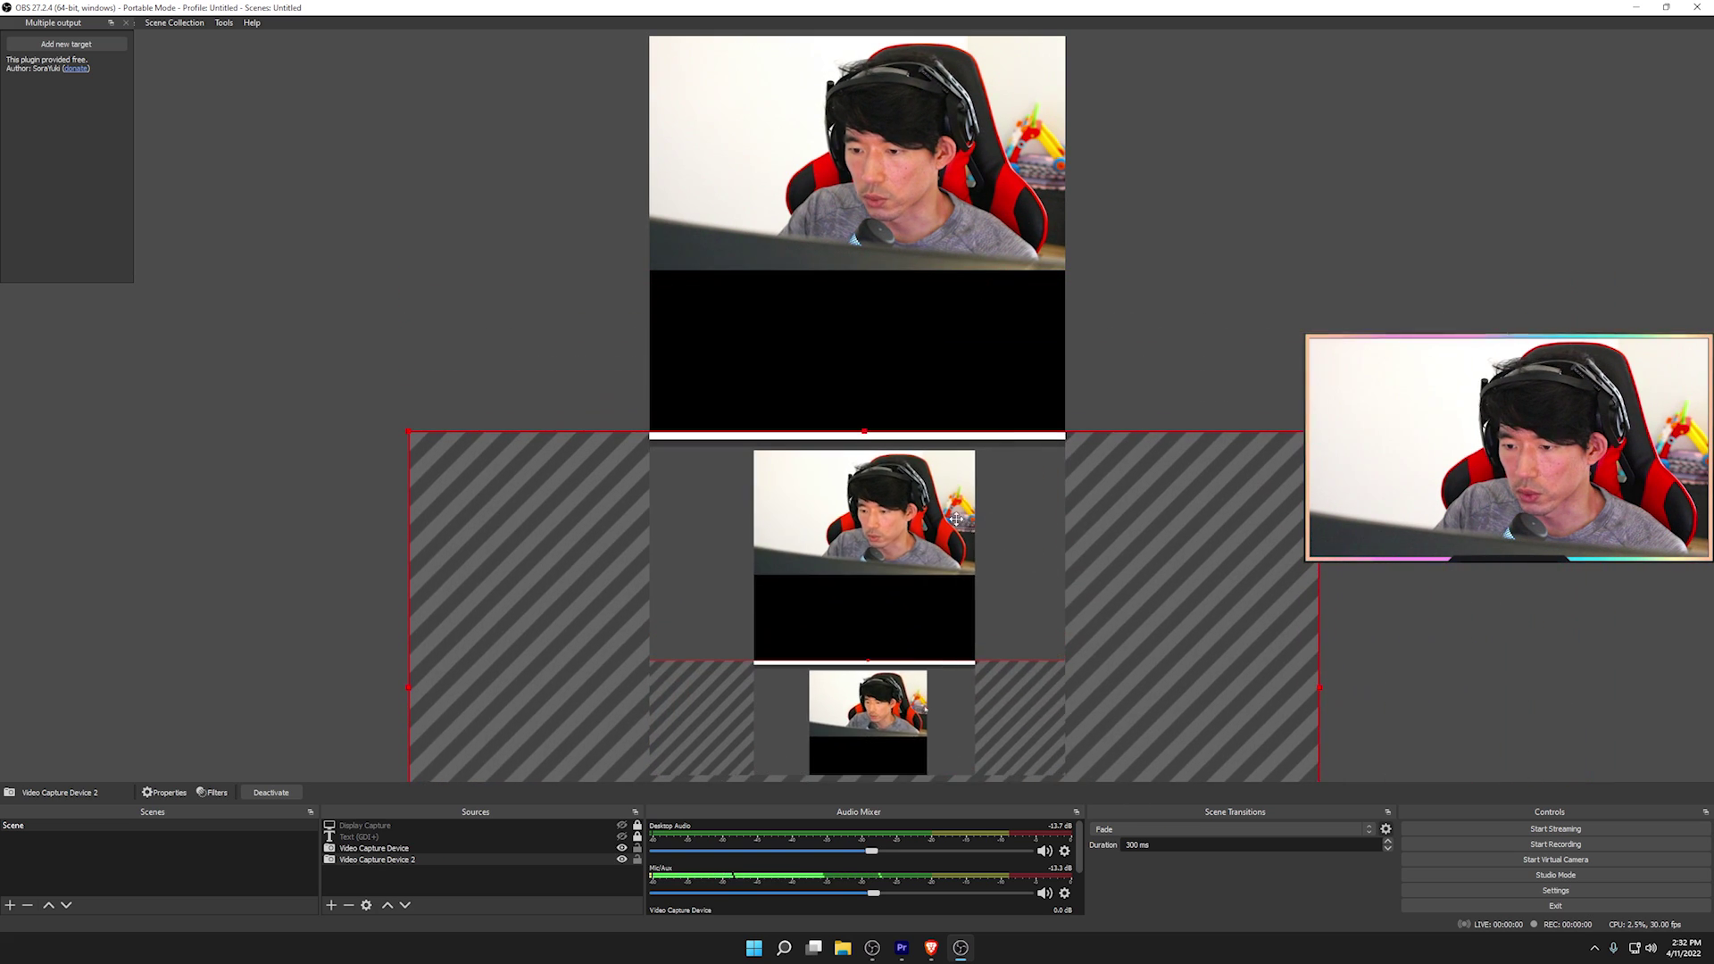
left_click_drag(1232, 780, 1238, 618)
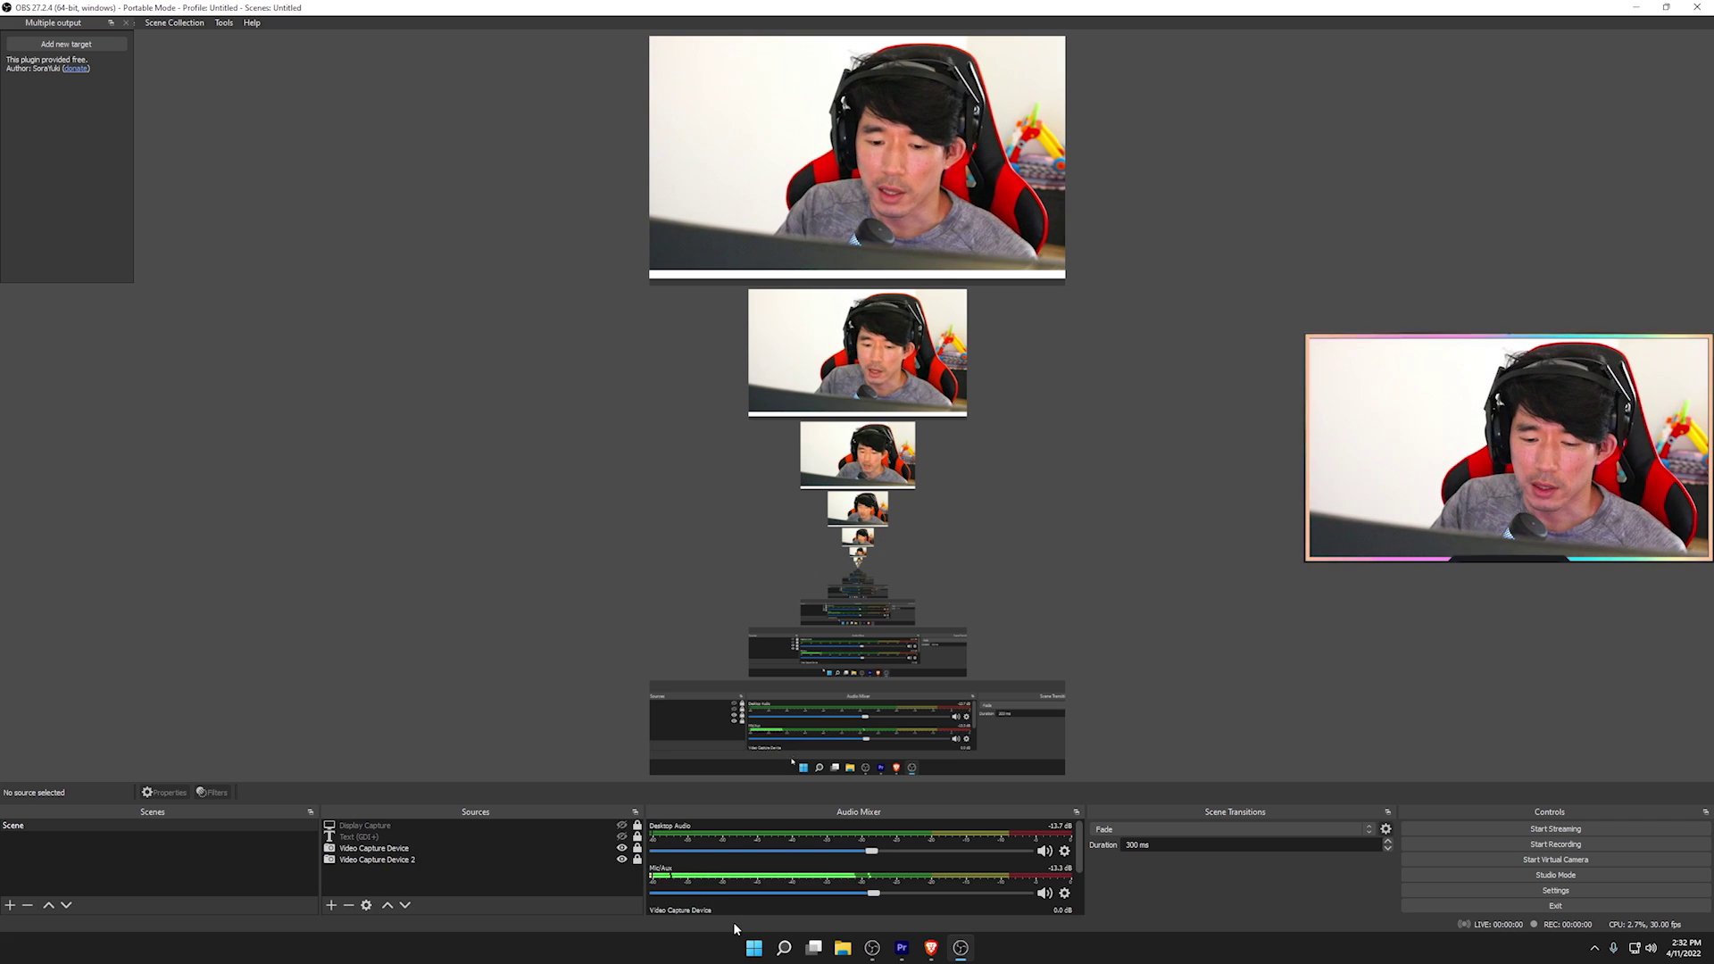
Review the Text (GDI+) Twitch-handle caption in Burbank Big Condensed Black and make it visible
double_click(599, 837)
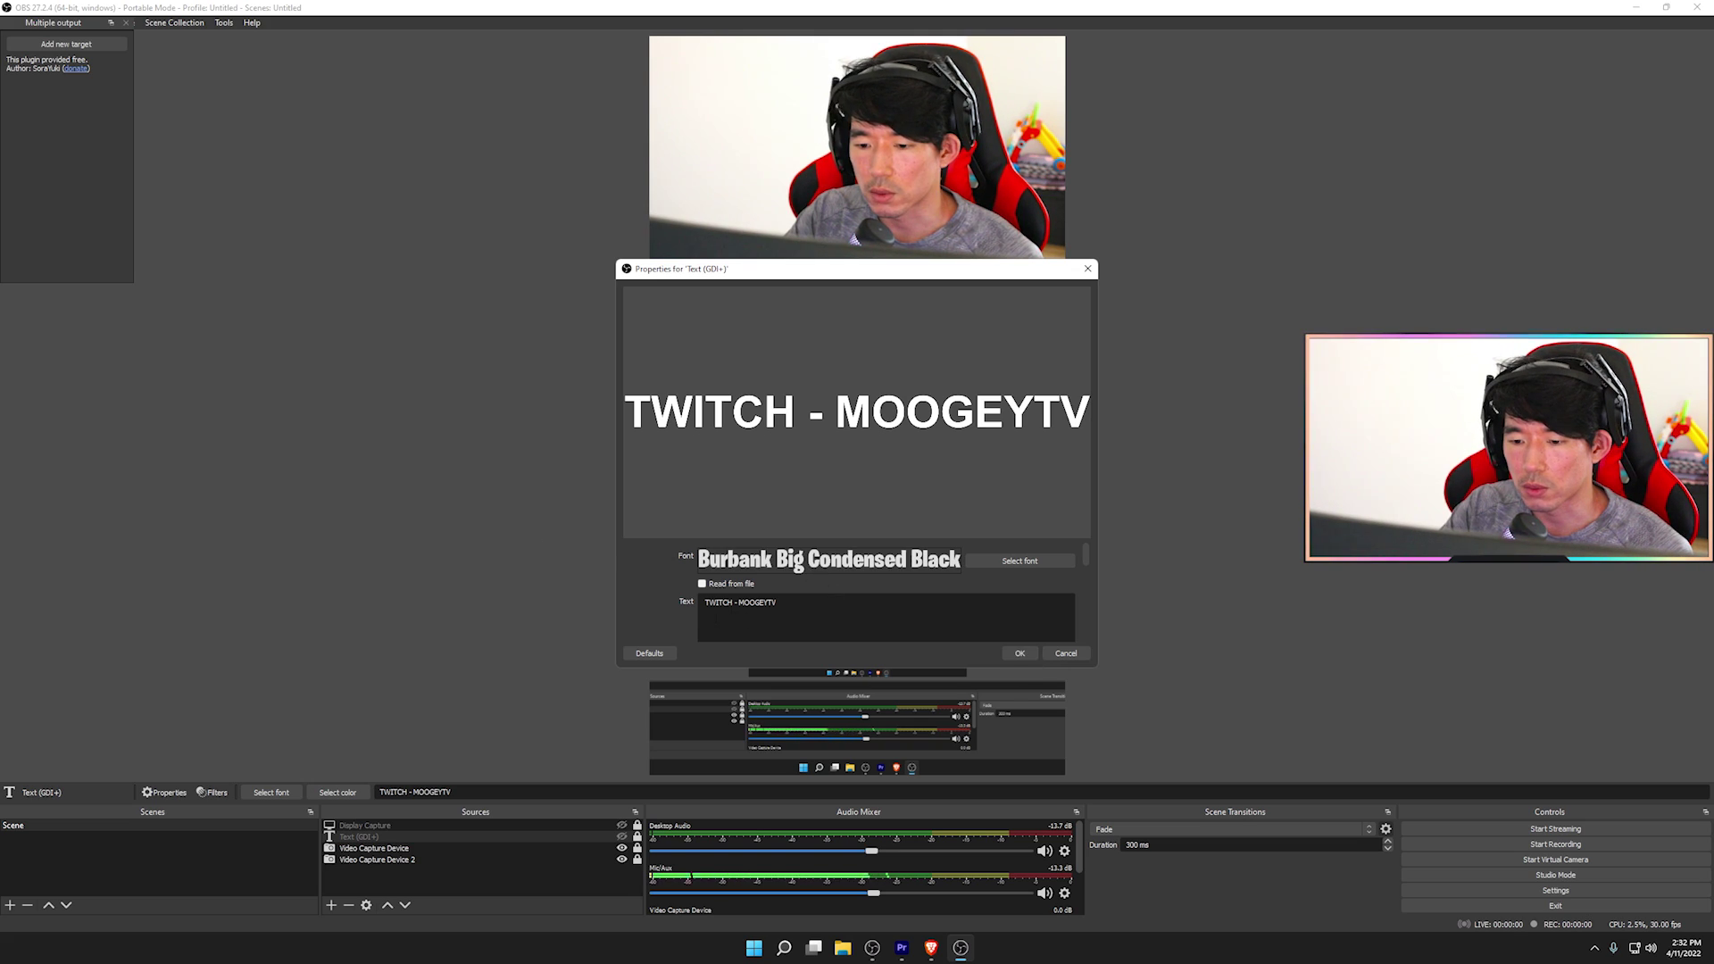
left_click(838, 610)
left_click(1021, 654)
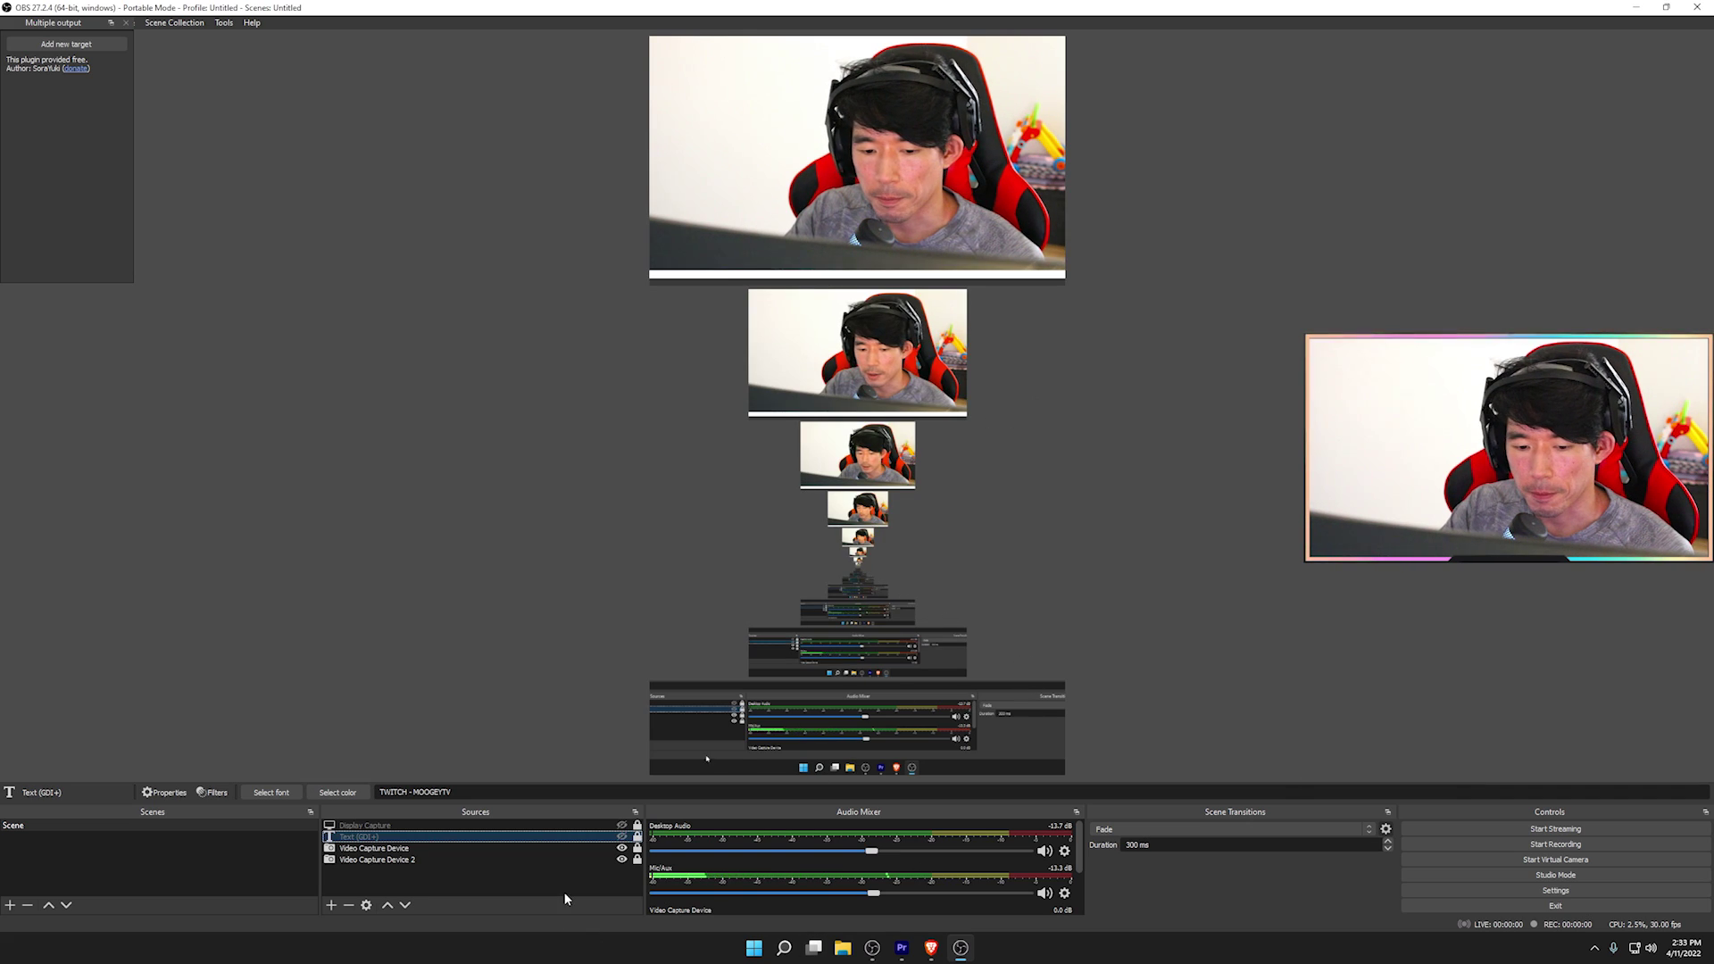
left_click(622, 837)
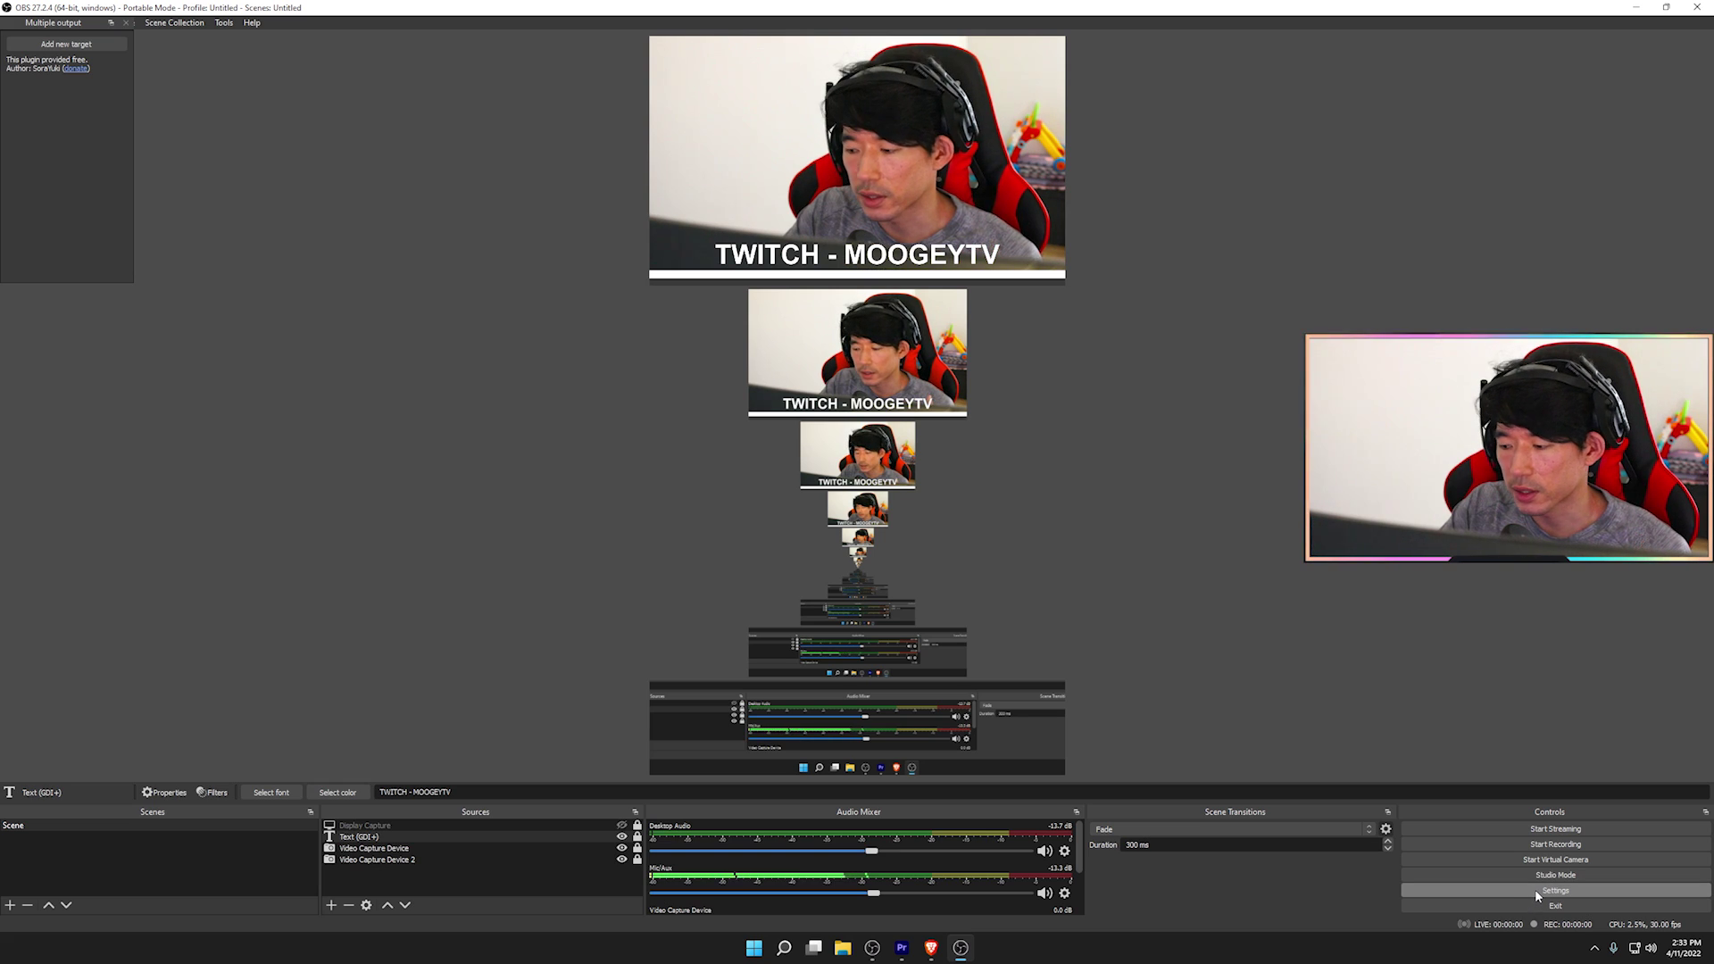
left_click(1534, 889)
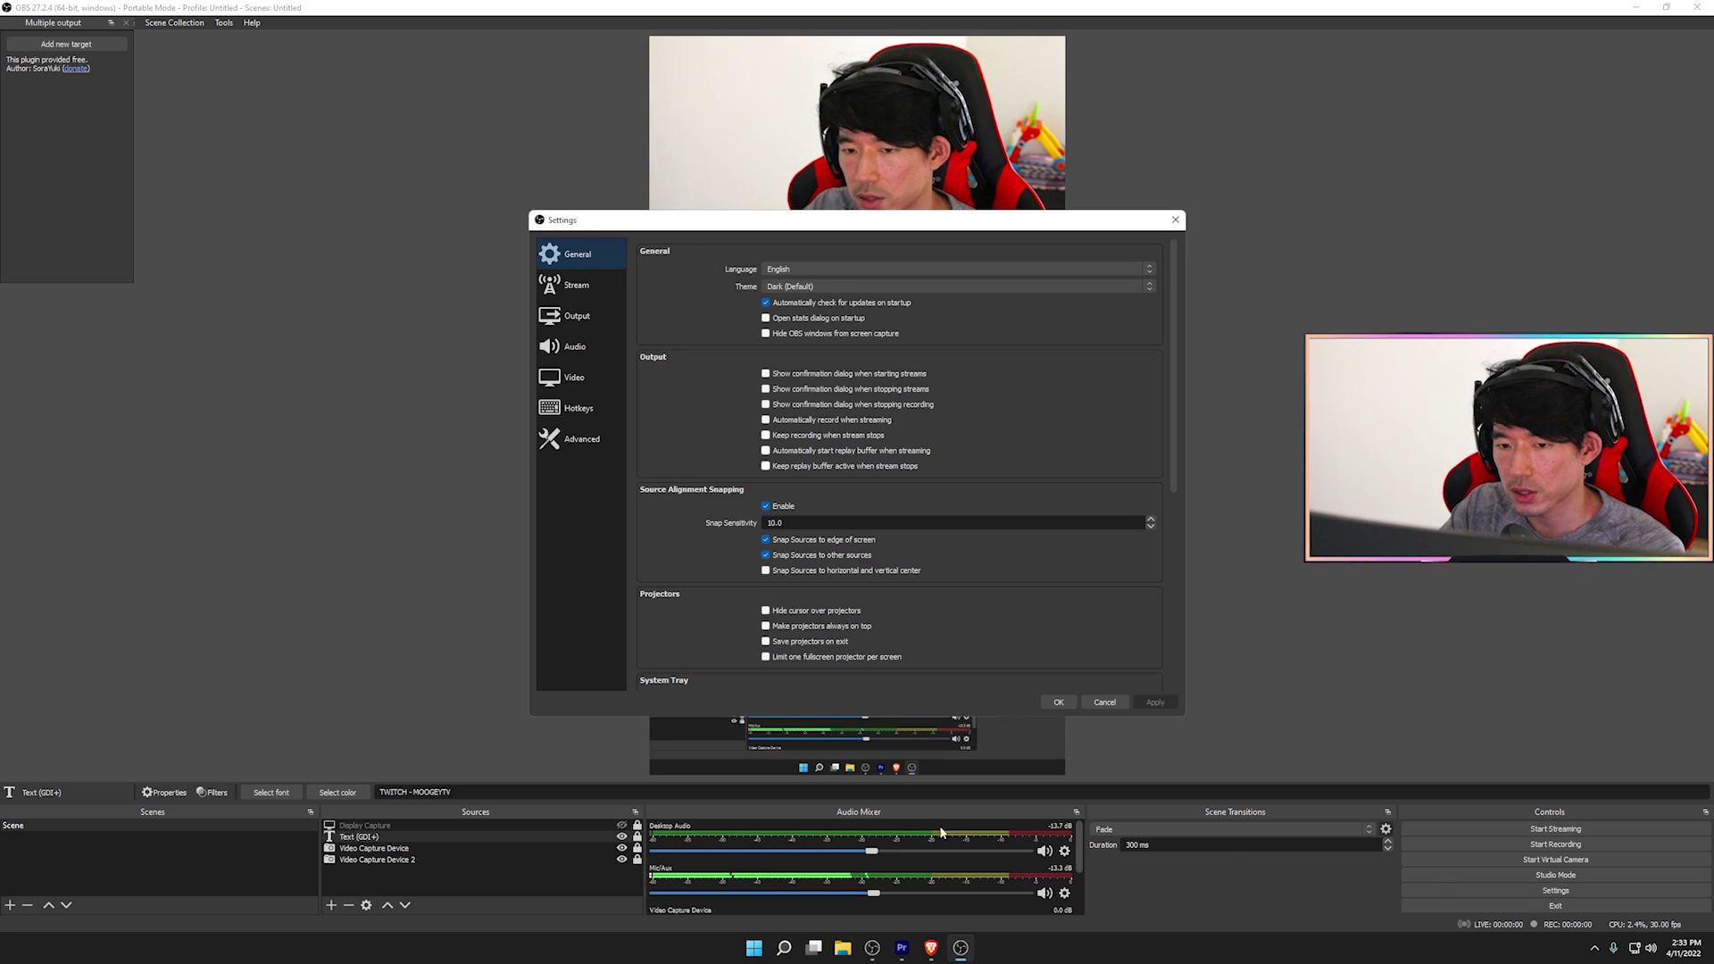
left_click(576, 285)
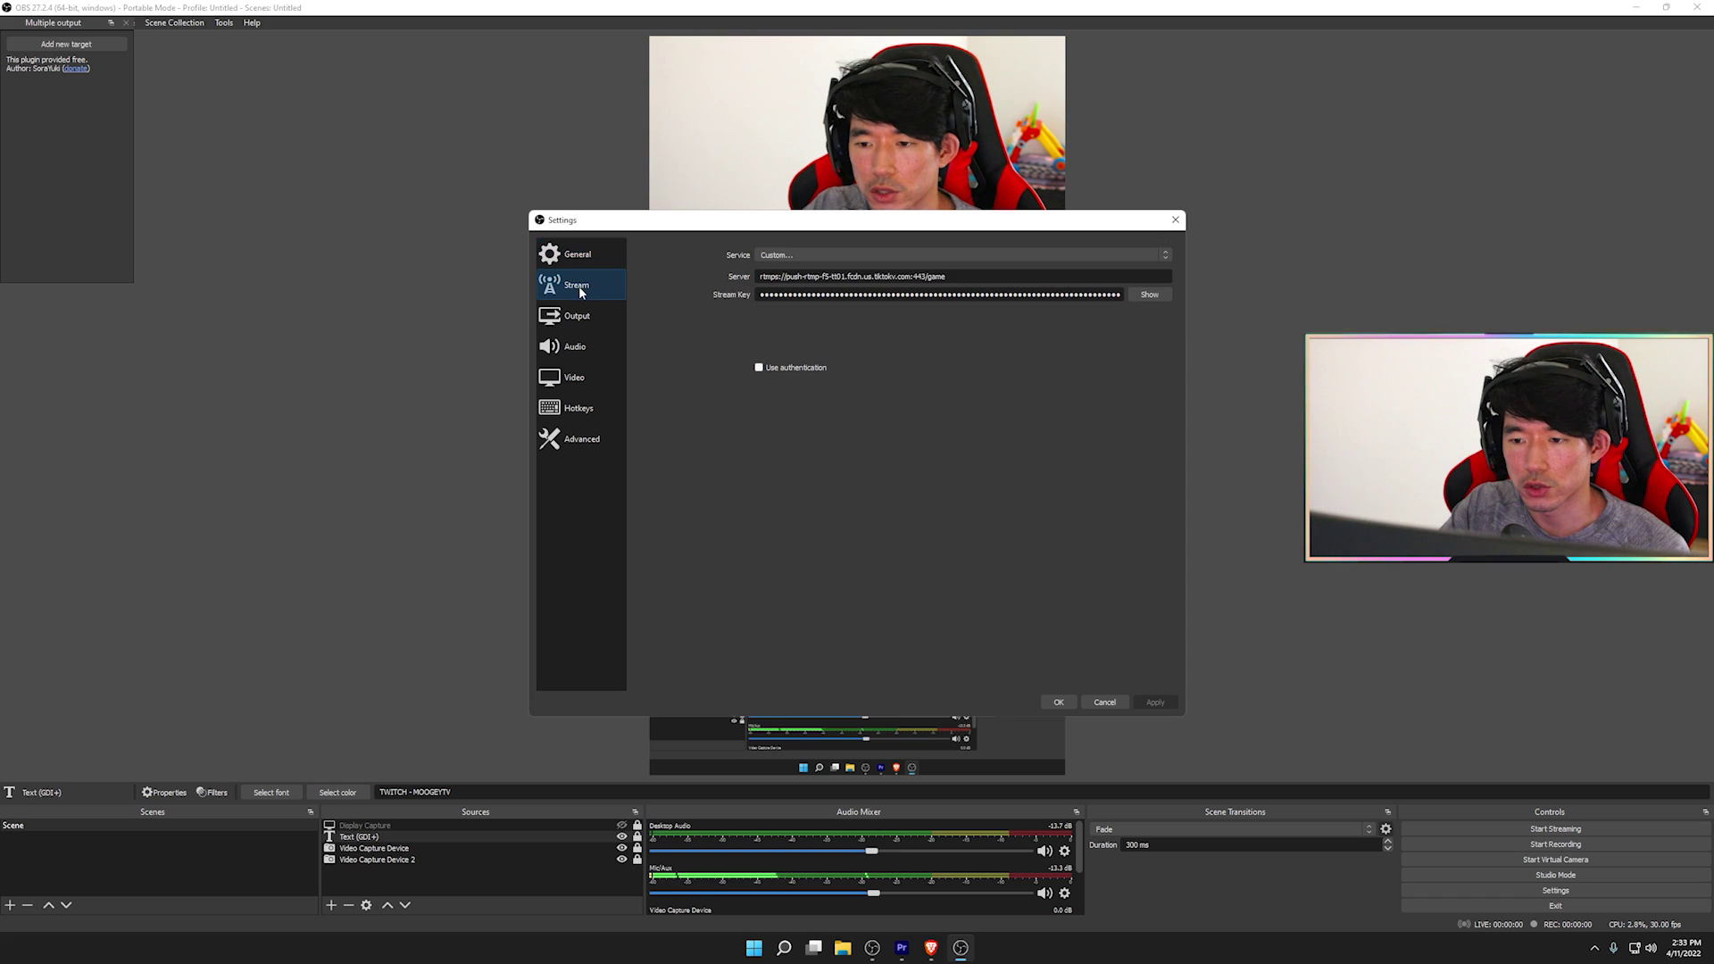
left_click(840, 256)
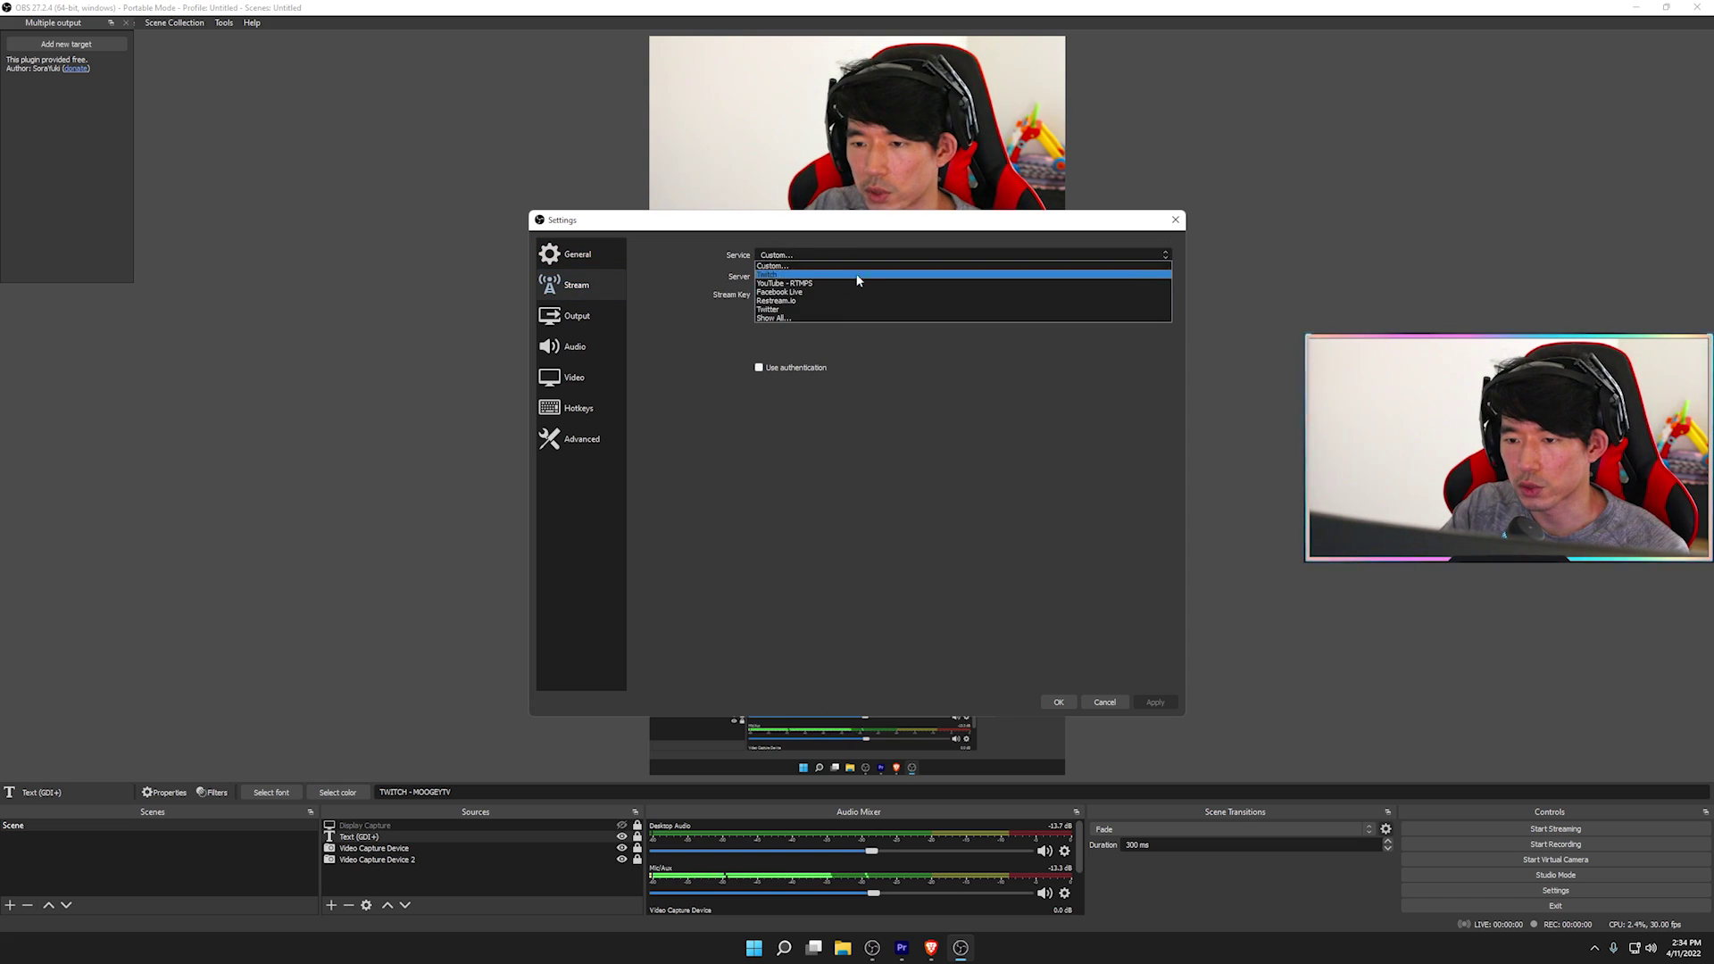
left_click(729, 268)
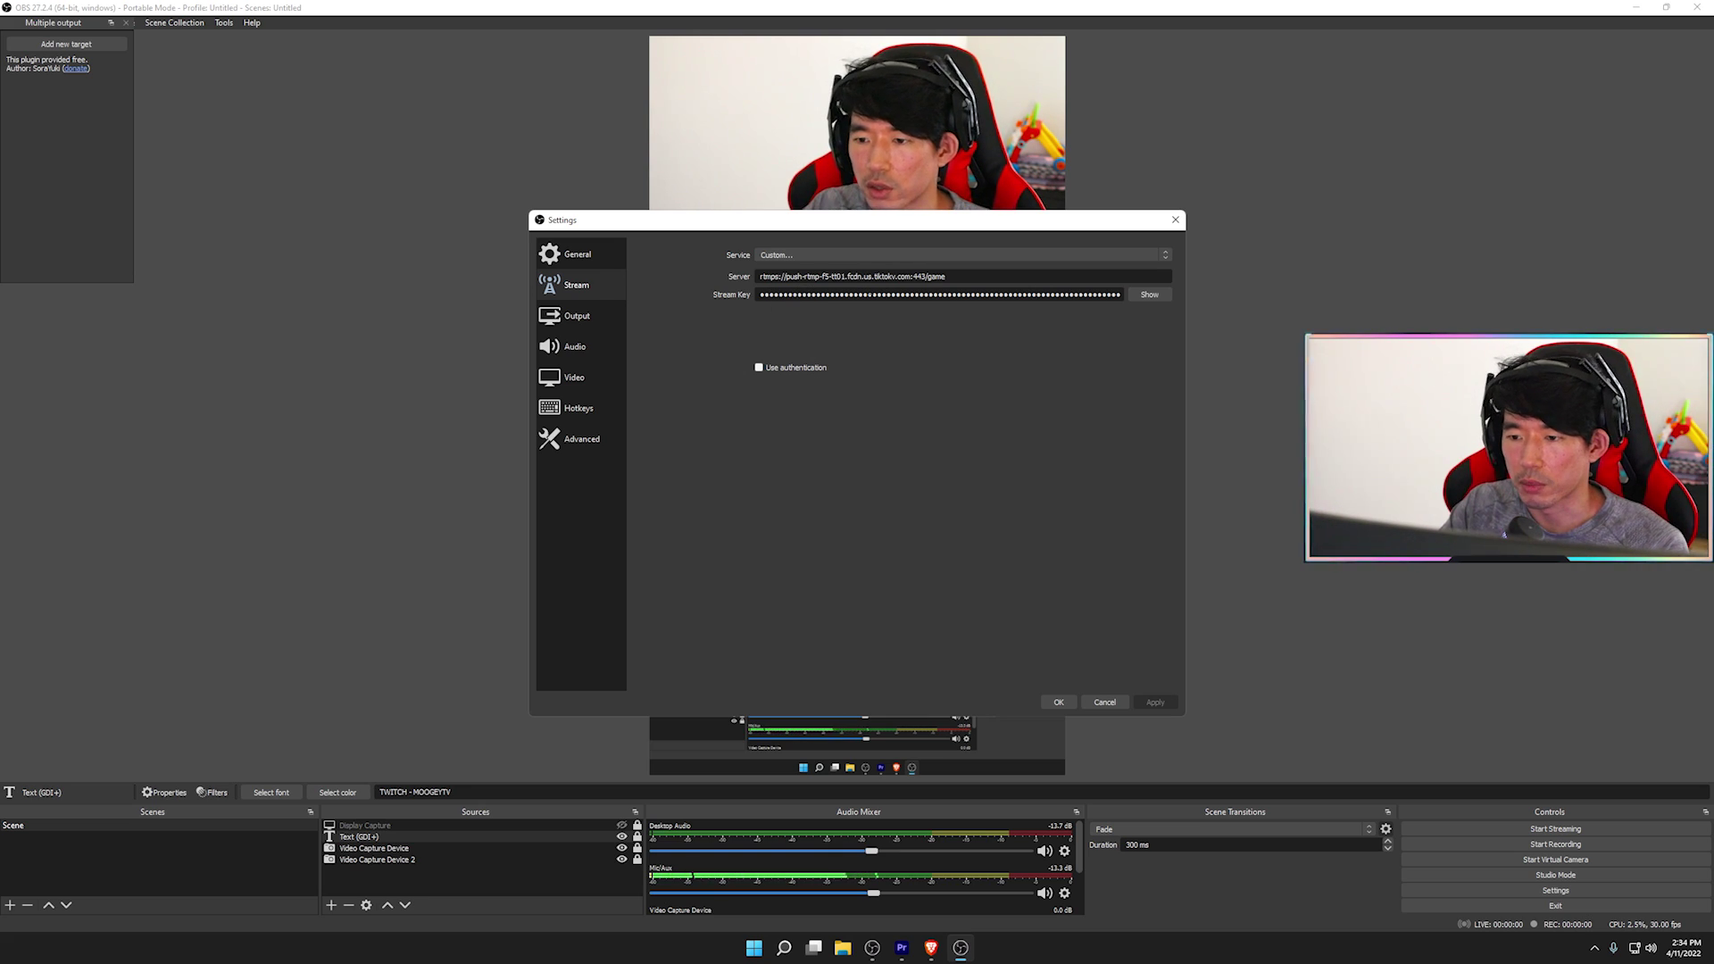
left_click(1058, 703)
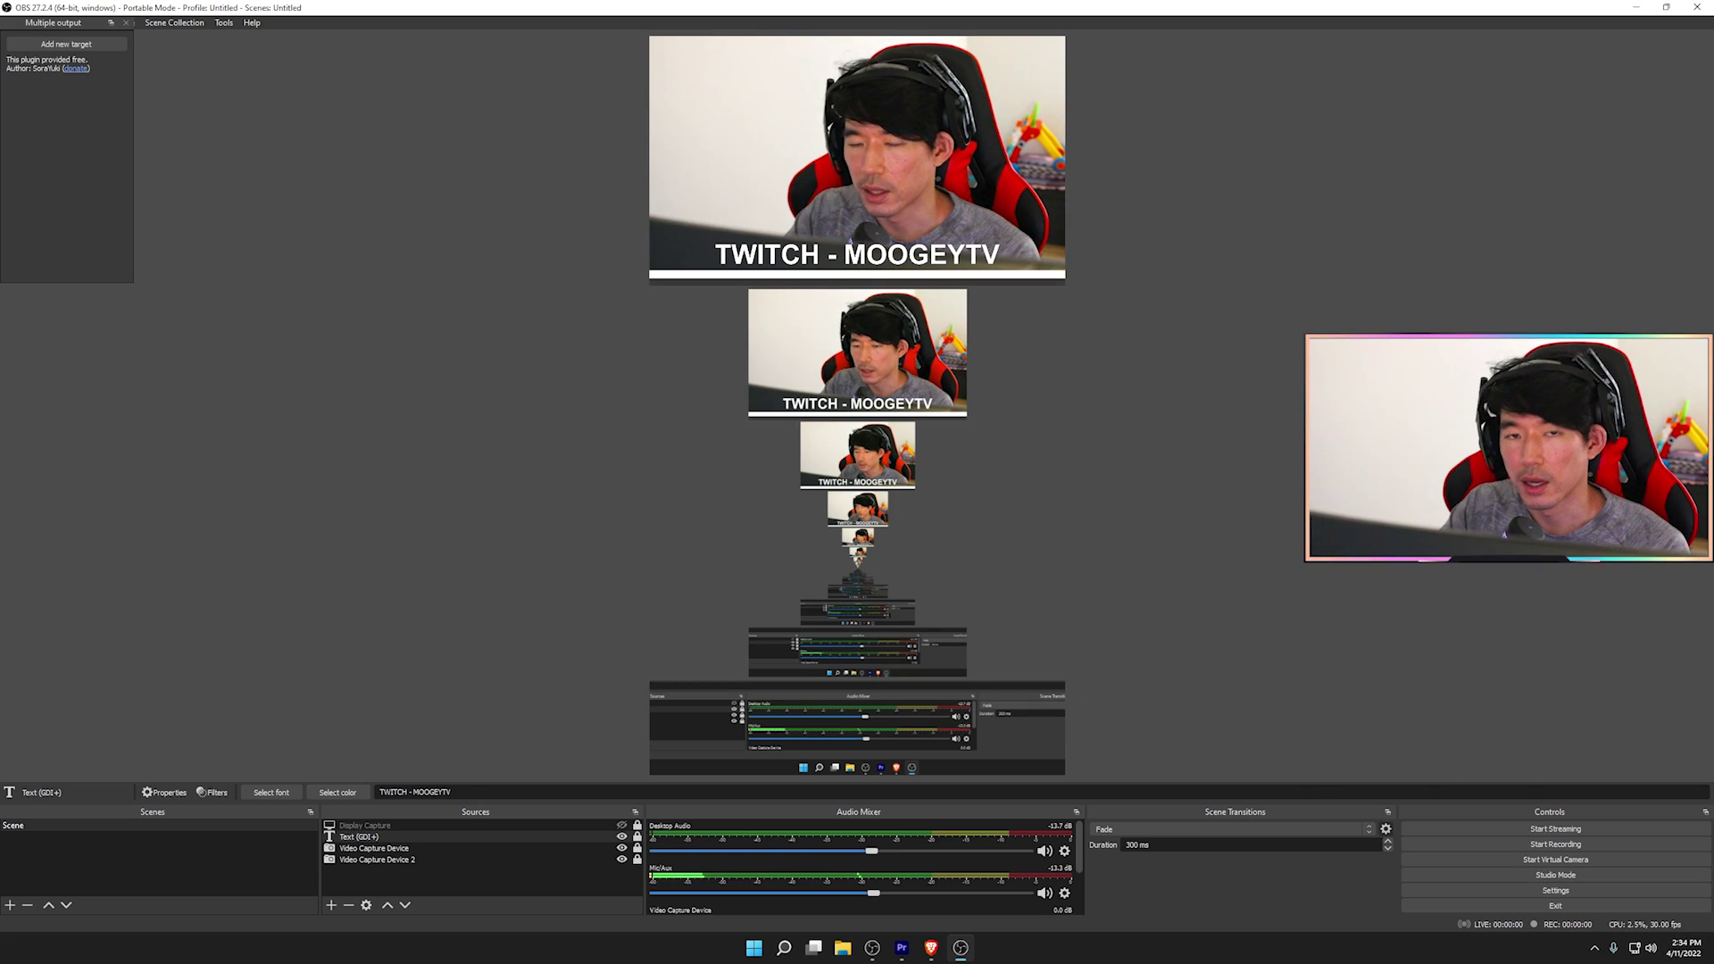